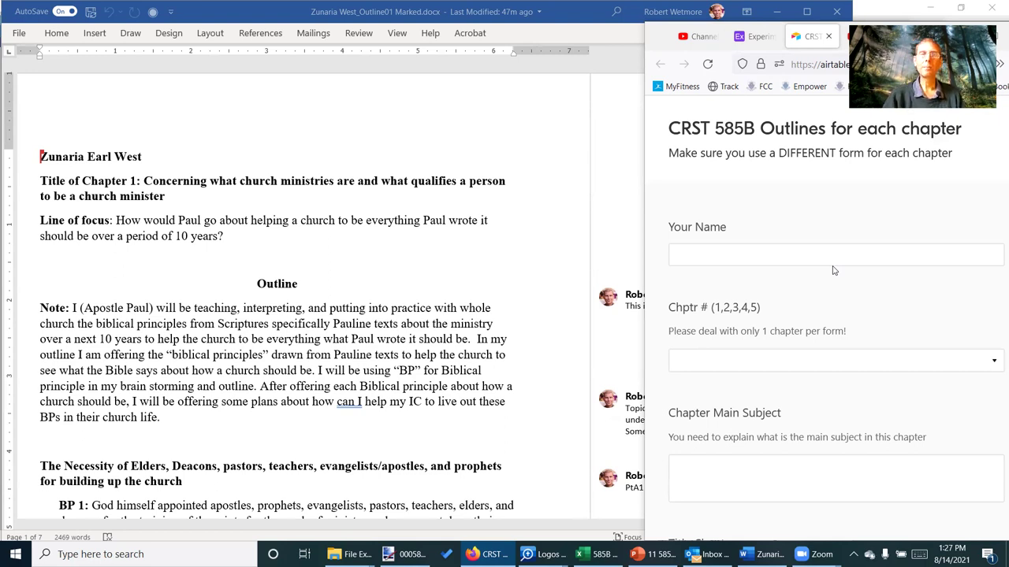
Review the student's marked Chapter 1 outline and its comments in Word, then switch to Logos
click(401, 151)
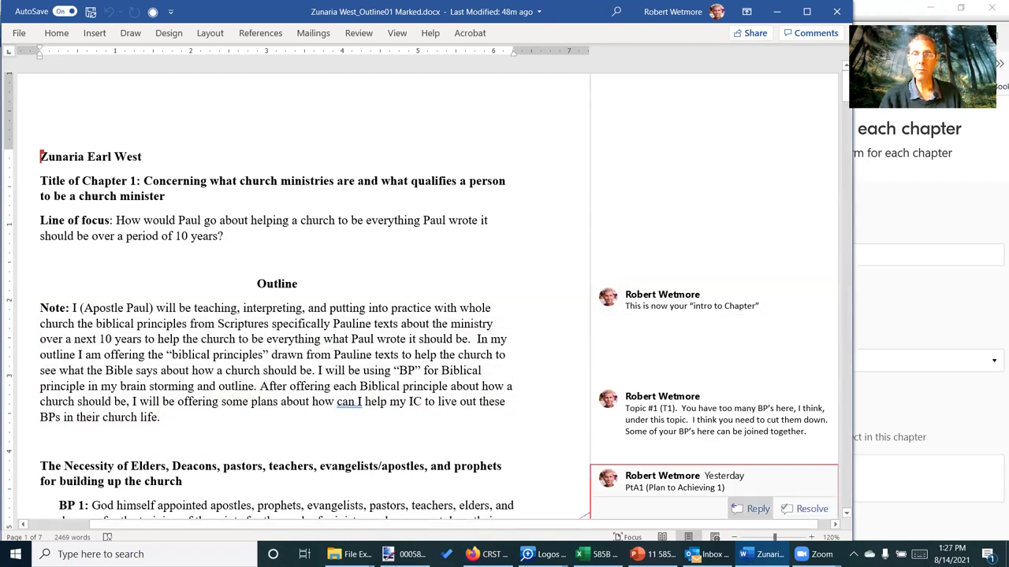
click(888, 6)
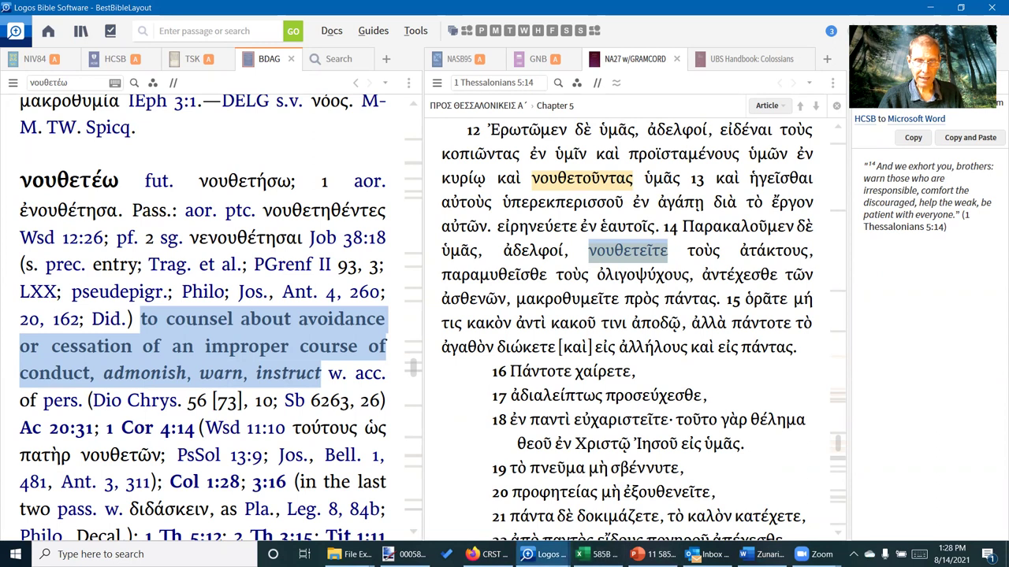
Bring the 585B Class Calendar spreadsheet in Excel to the front
click(599, 554)
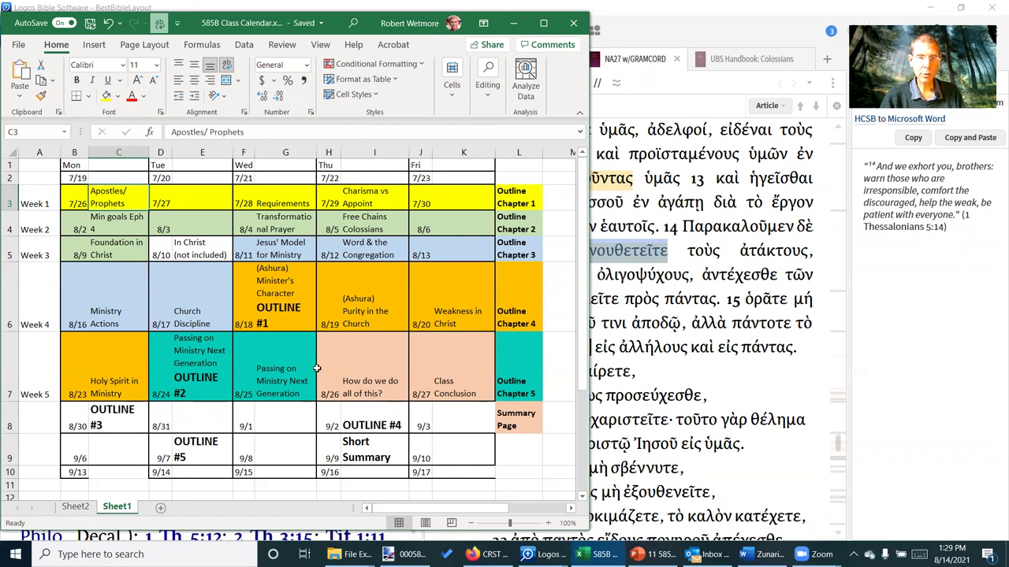
Open Google Drive in a new, maximized Firefox window
click(482, 554)
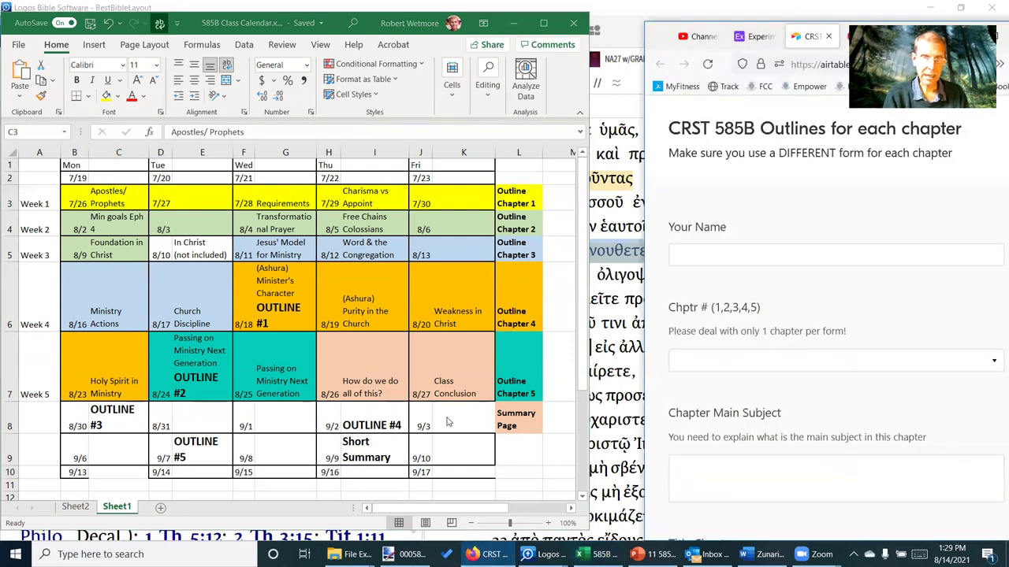
key(ctrl+n)
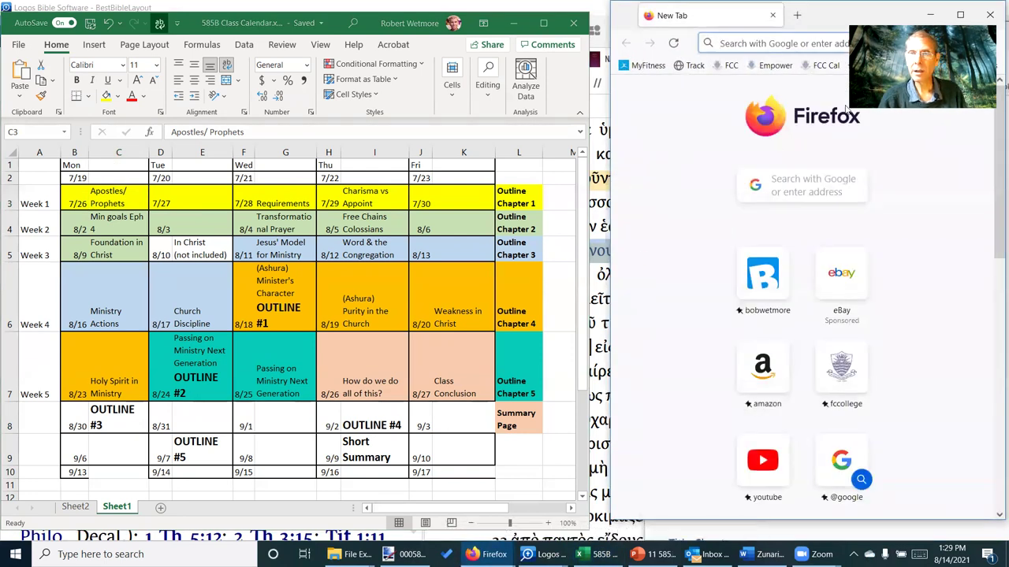
click(956, 15)
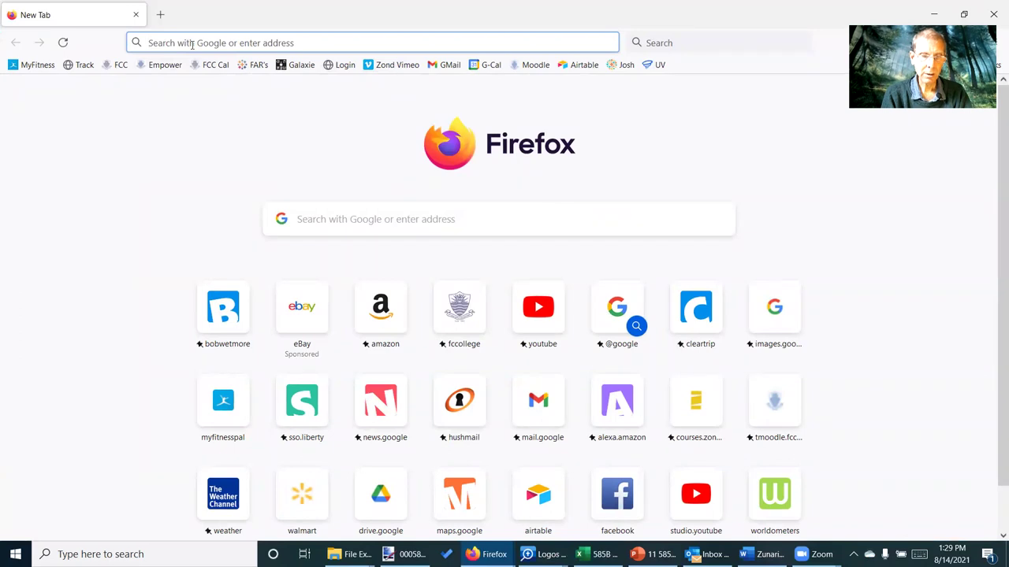
text(drive)
key(Return)
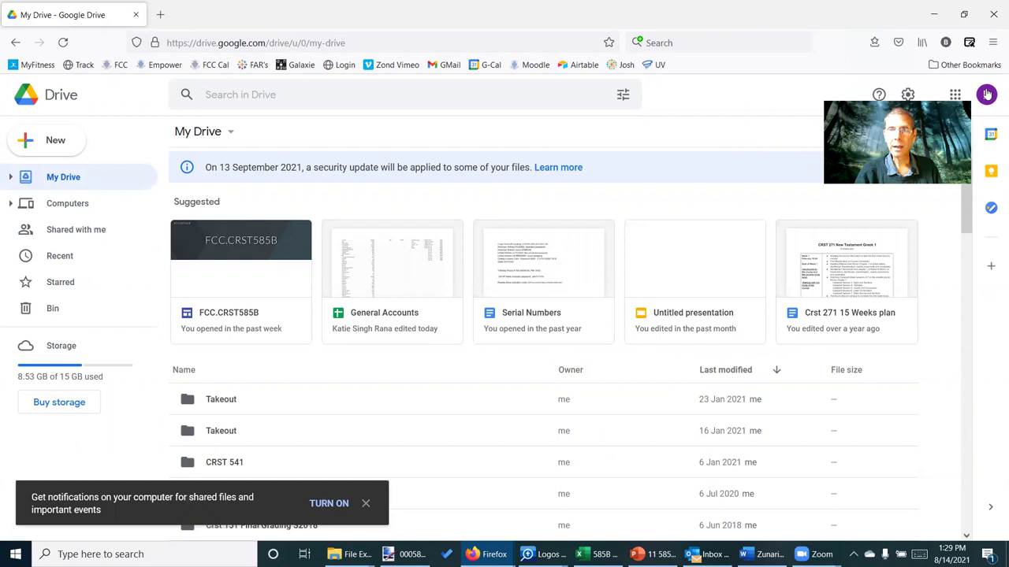
Sign into Google Drive with the Christian Studies program account using the saved password
click(987, 93)
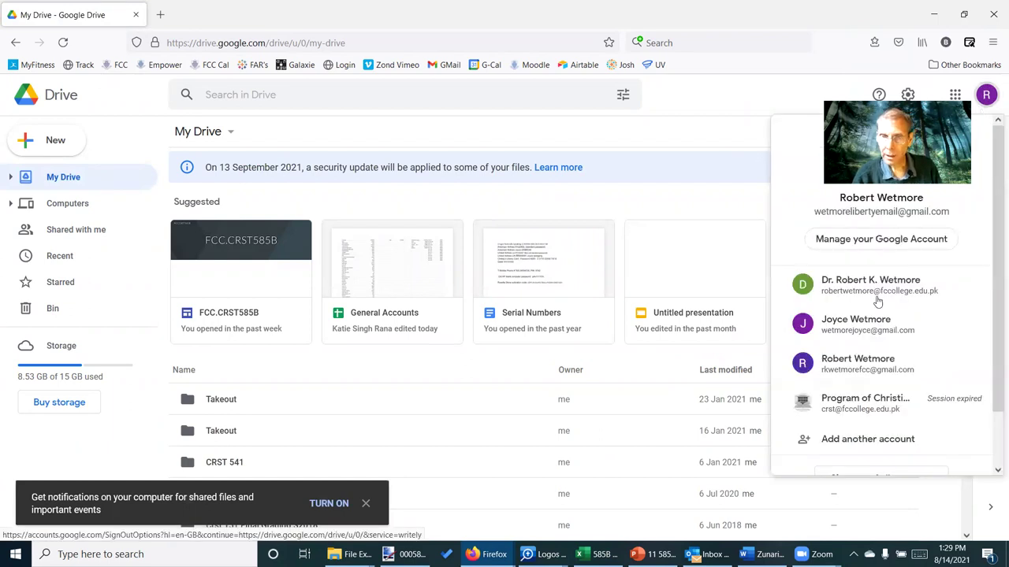
click(859, 403)
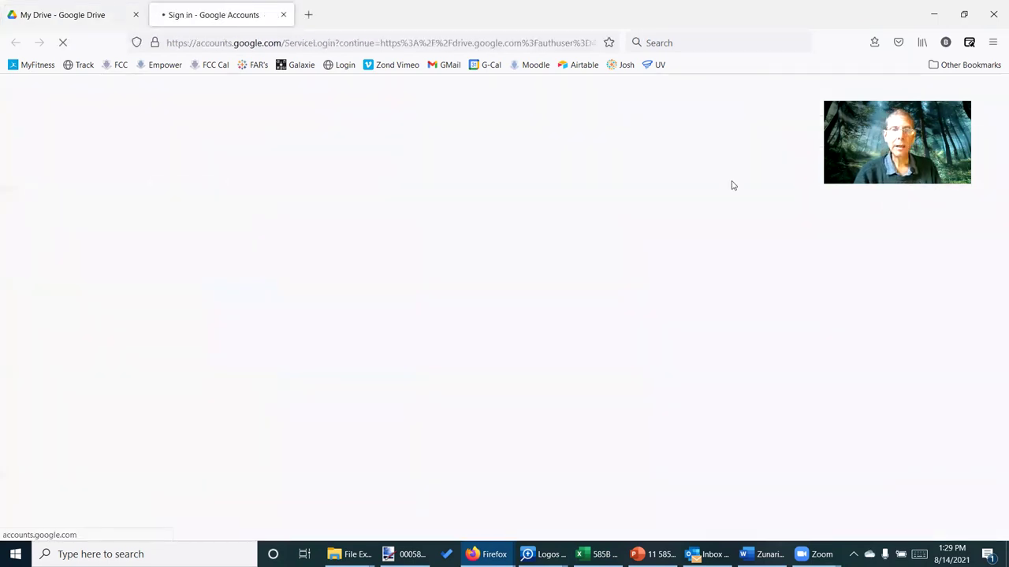
click(599, 327)
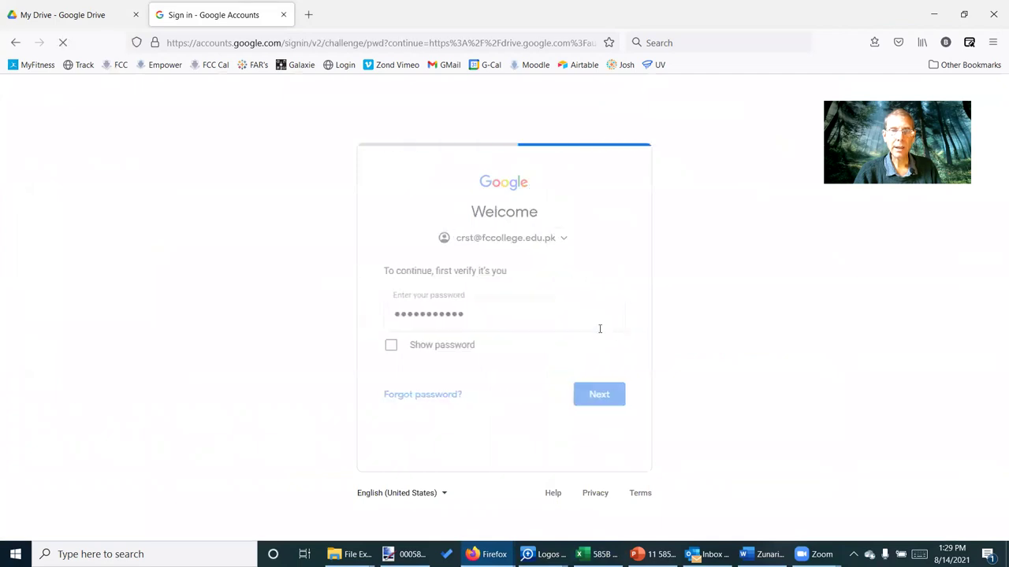
click(605, 394)
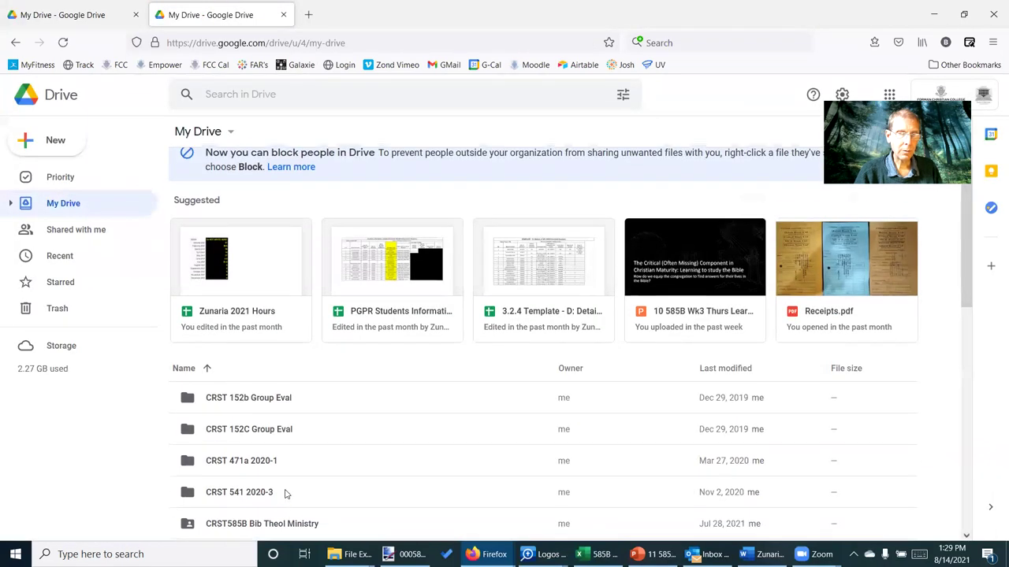
Open the CRST585B Bib Theol Ministry folder to list the 585B PowerPoint lectures
scroll(286, 494, down, 2)
double_click(262, 439)
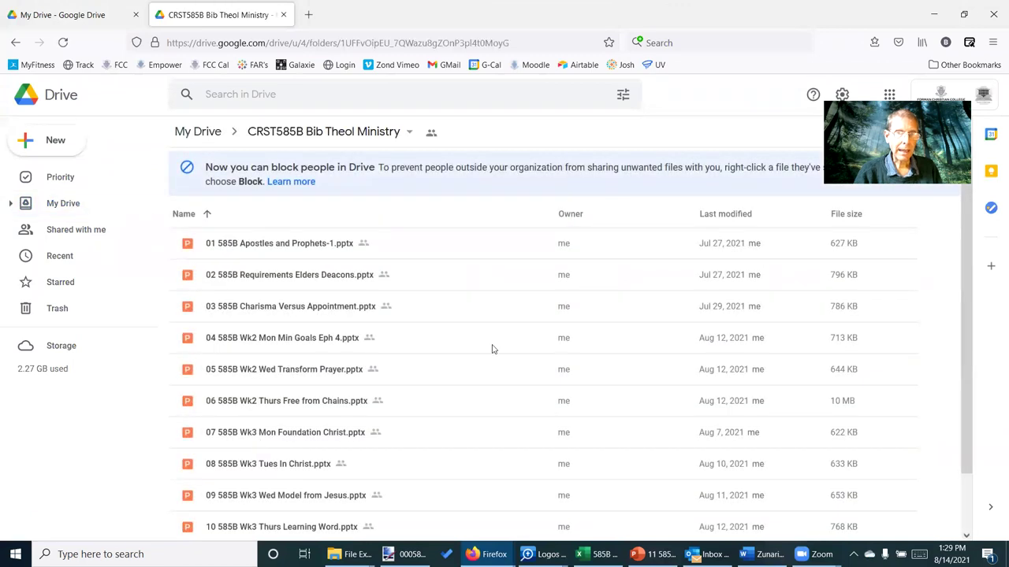
scroll(492, 349, down, 1)
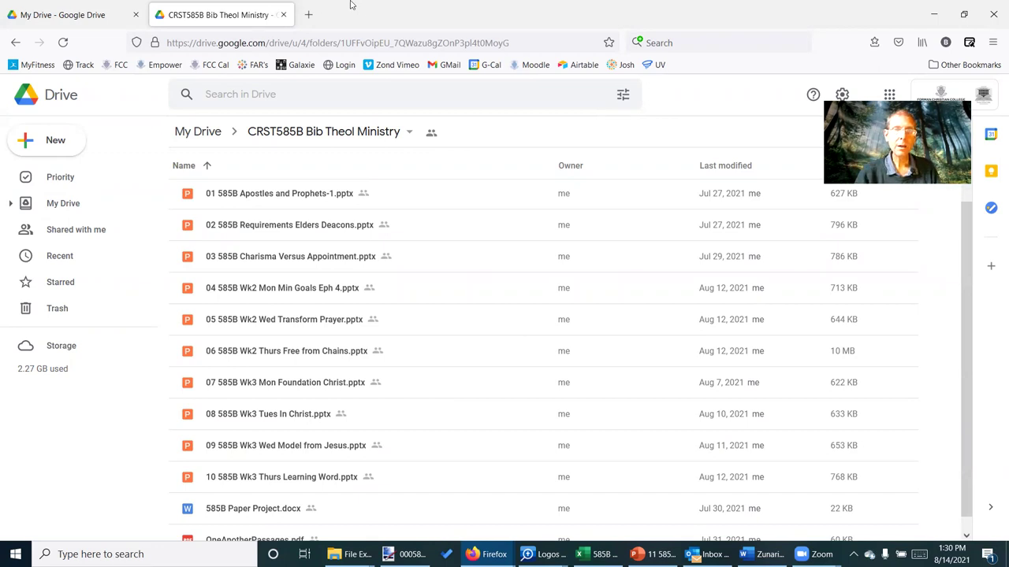
In a new tab, open the course channel's CRST 585B Biblical Theology Ministry playlist on YouTube
click(308, 14)
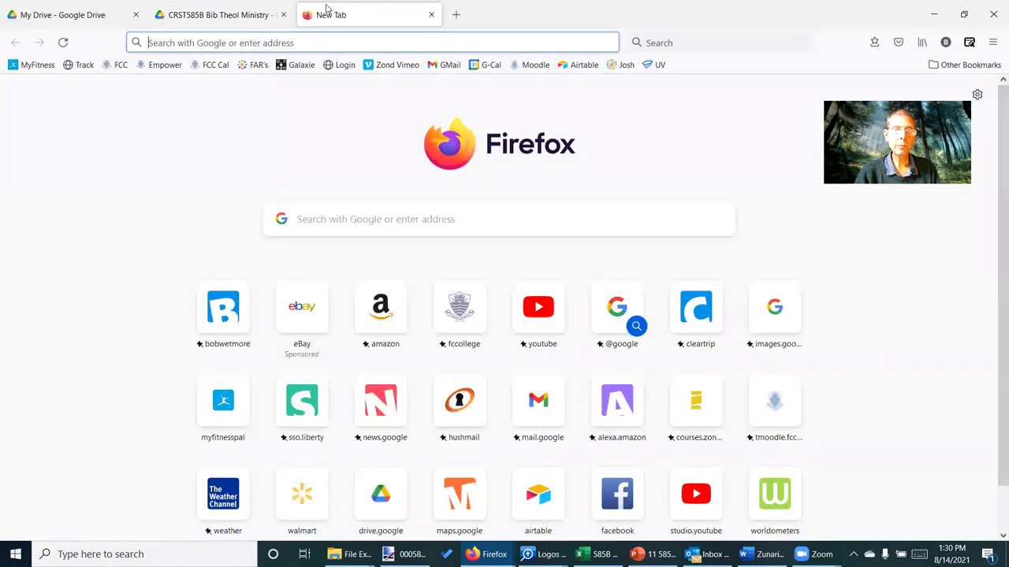
click(525, 318)
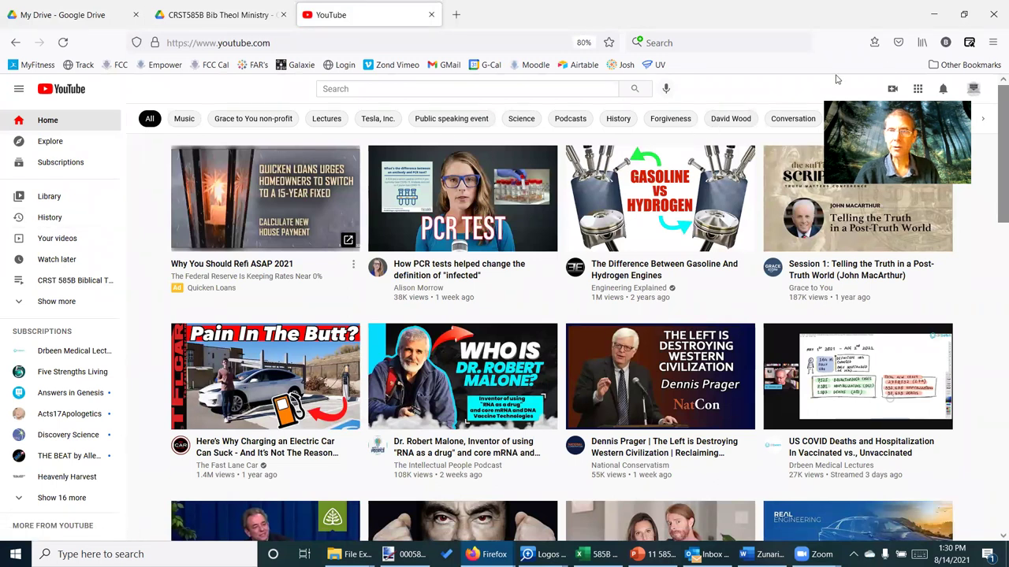
click(975, 91)
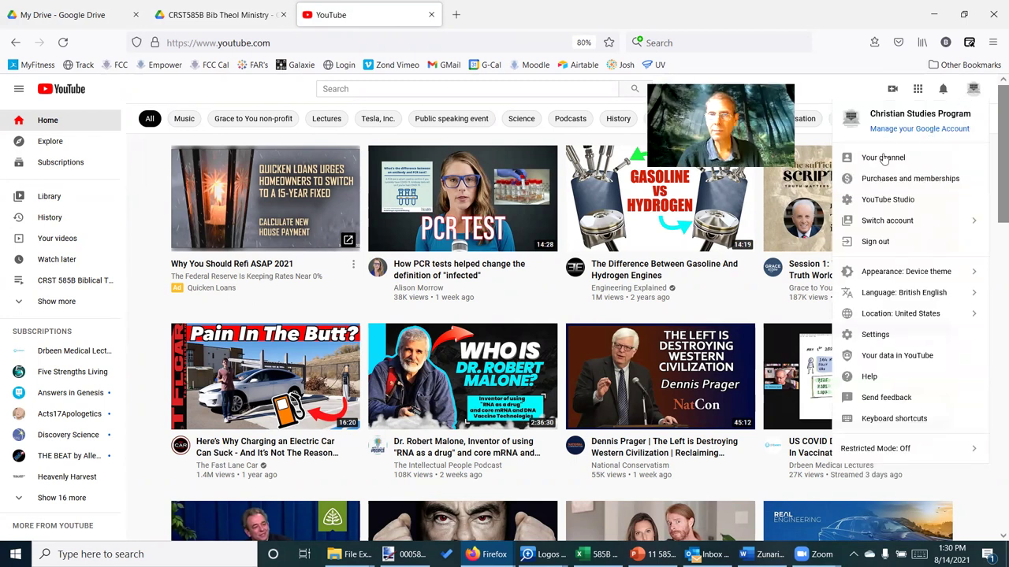
click(883, 157)
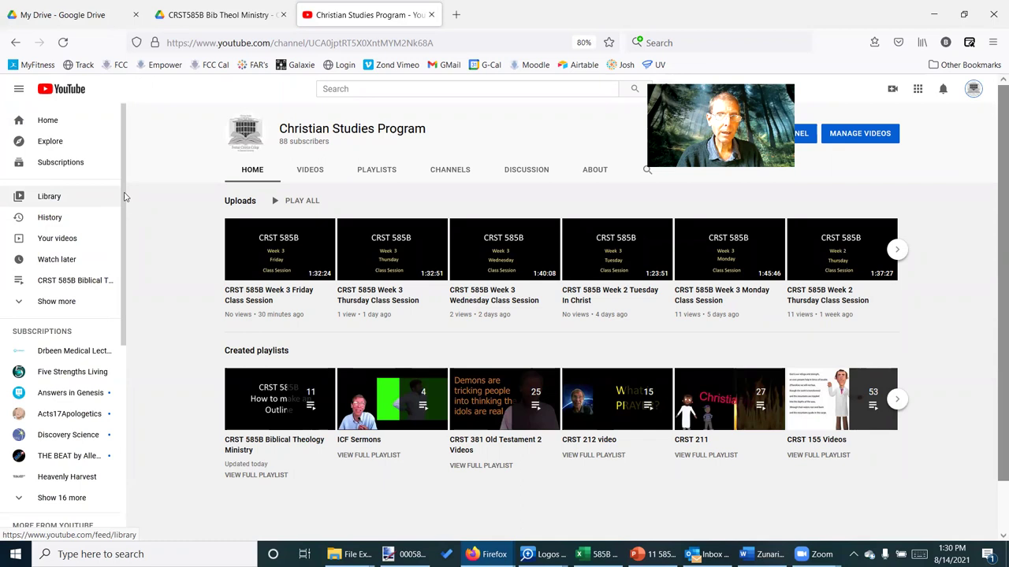
click(376, 170)
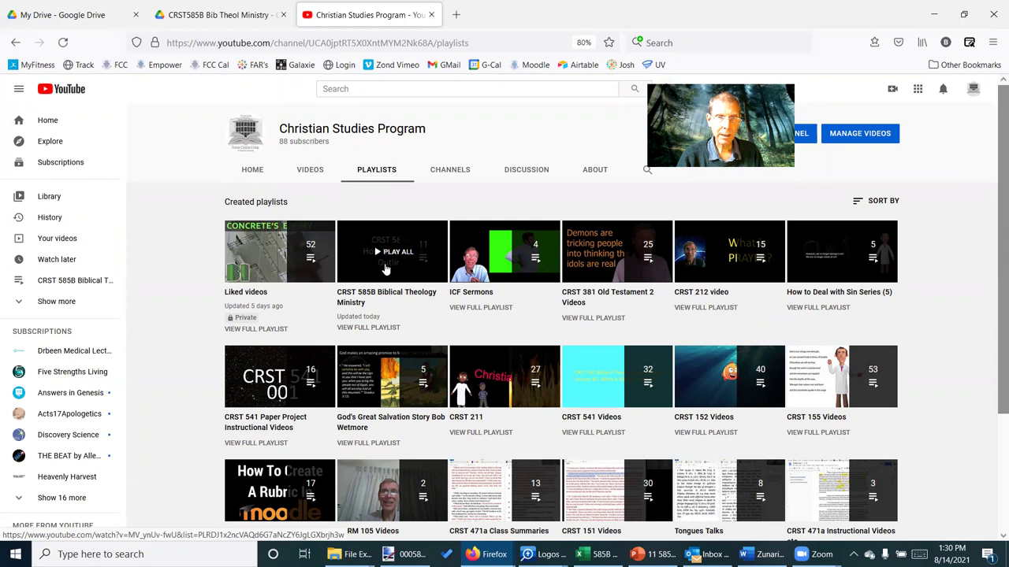
click(385, 269)
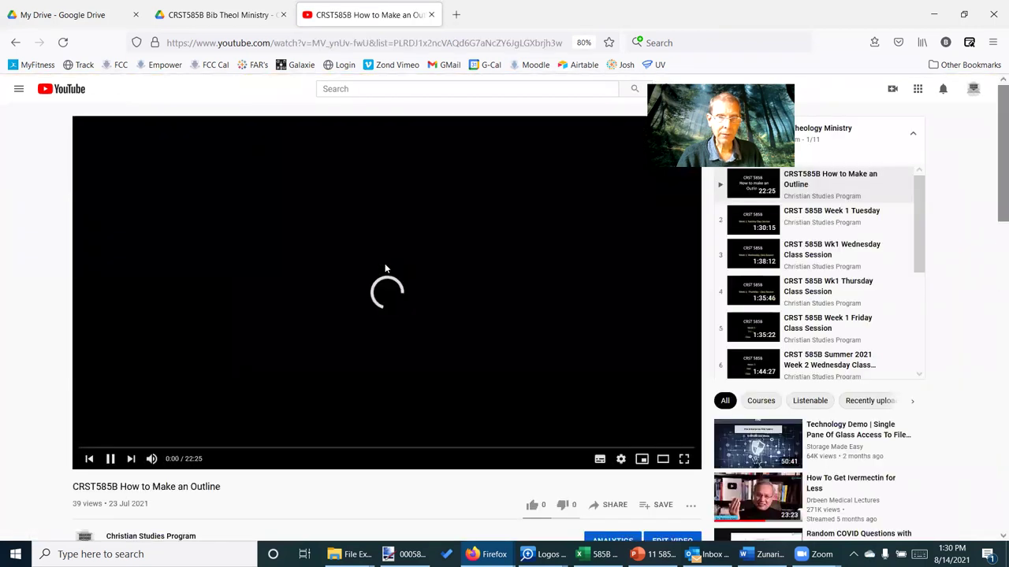
Pause the How to Make an Outline video and clear the stray playlist text selection
click(110, 459)
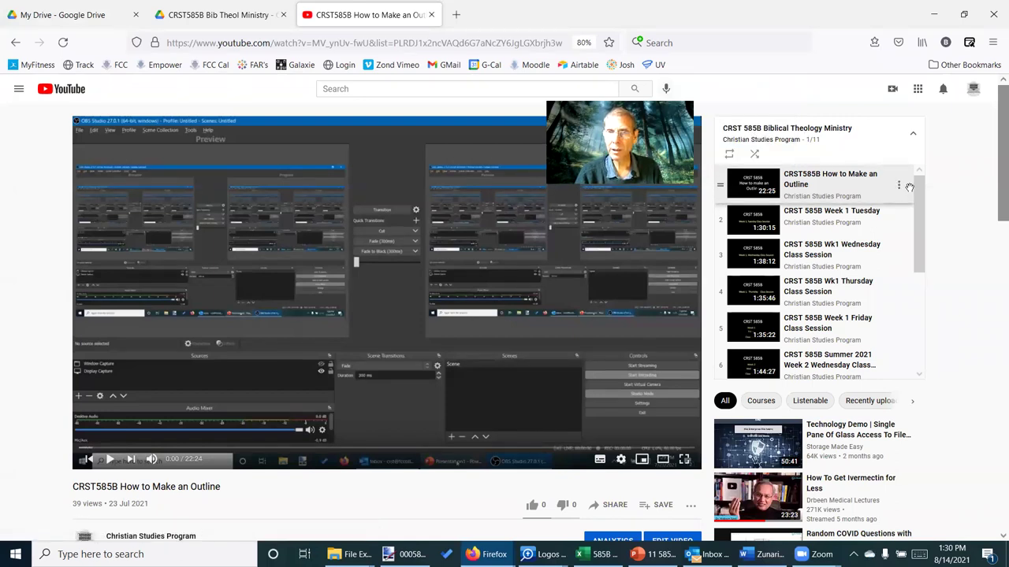
drag(918, 213, 908, 191)
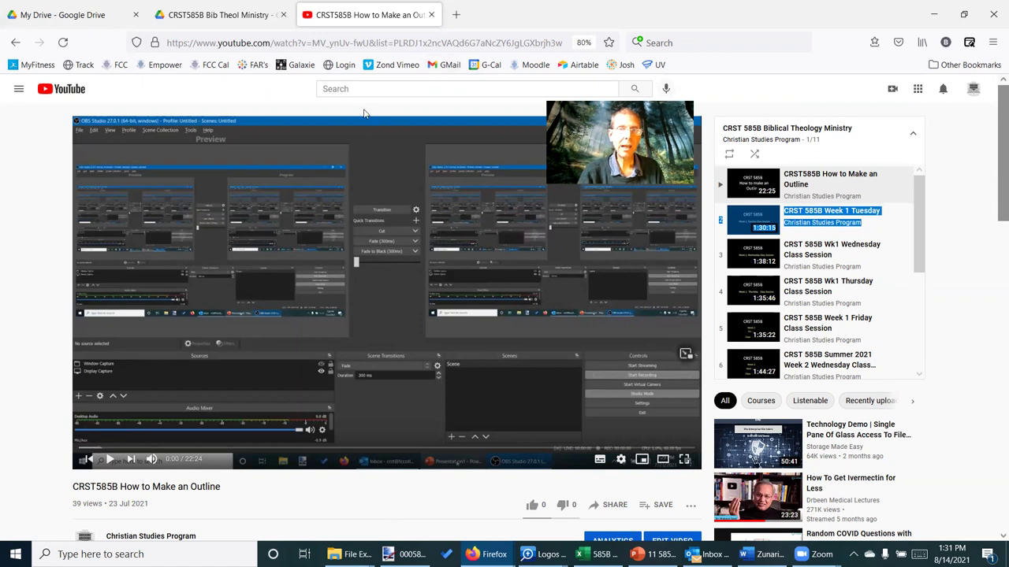
click(272, 107)
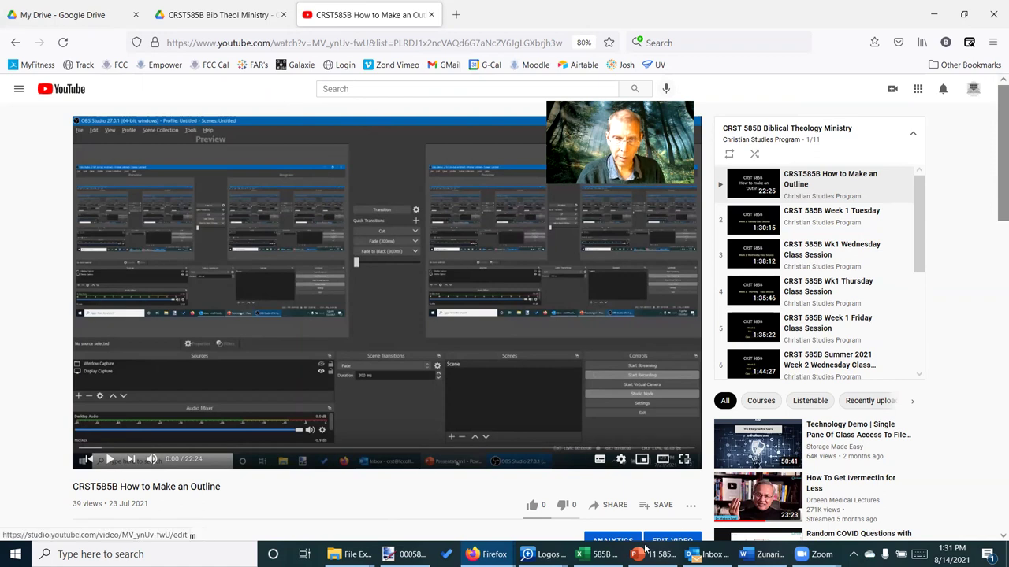
Enter the student's full name in the Airtable form's Your Name field
mouse_move(485, 554)
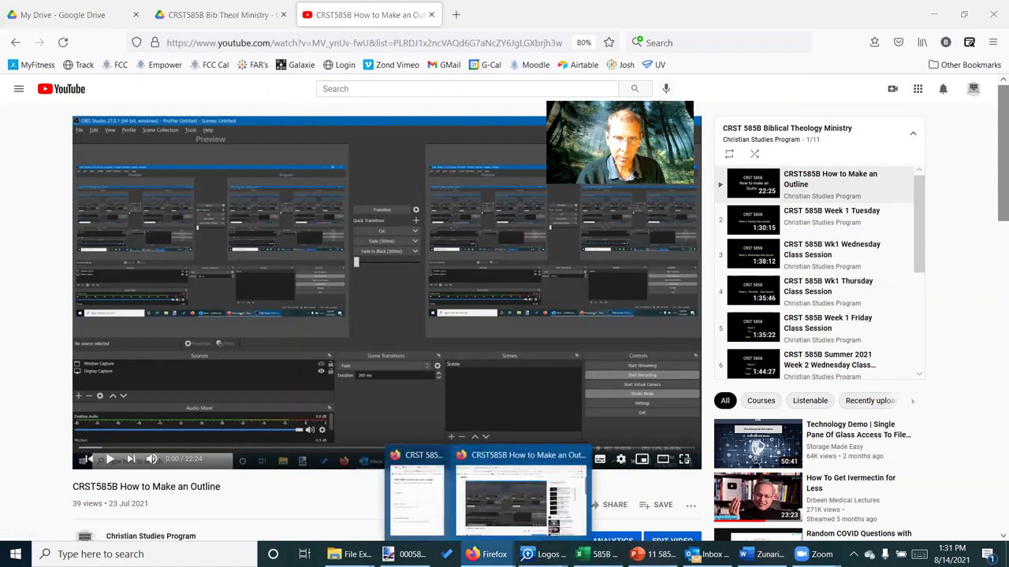
click(418, 492)
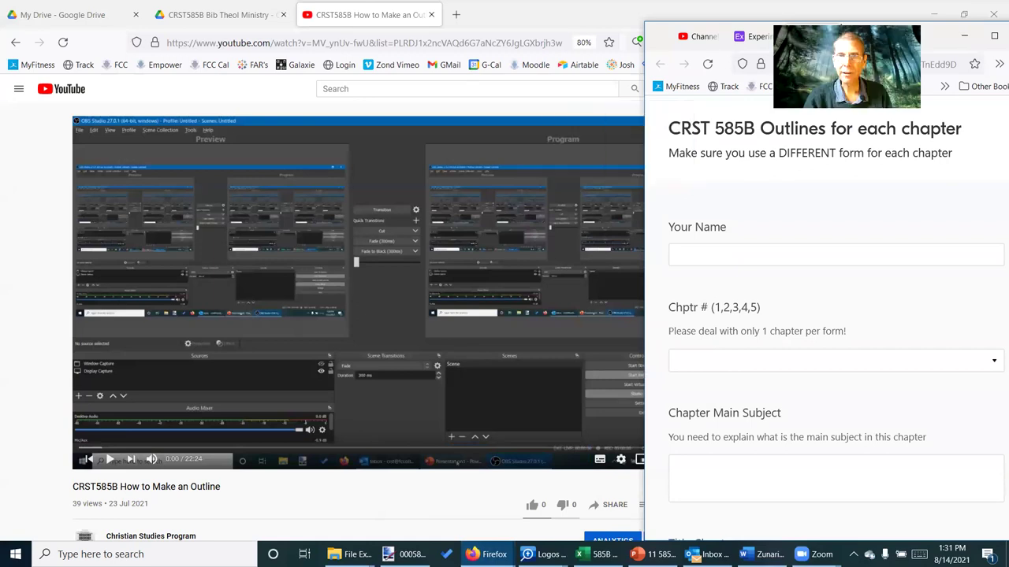
click(723, 254)
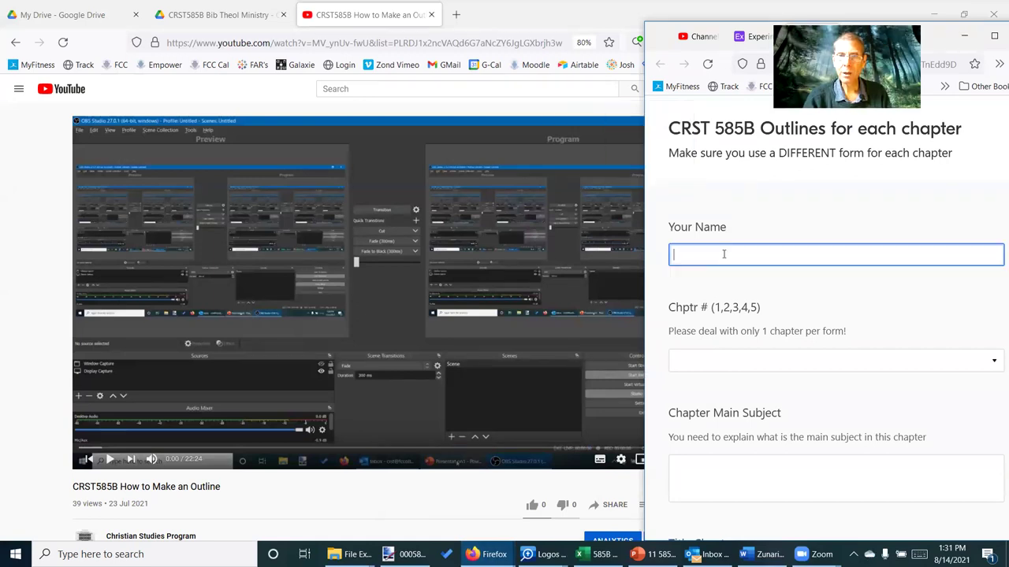
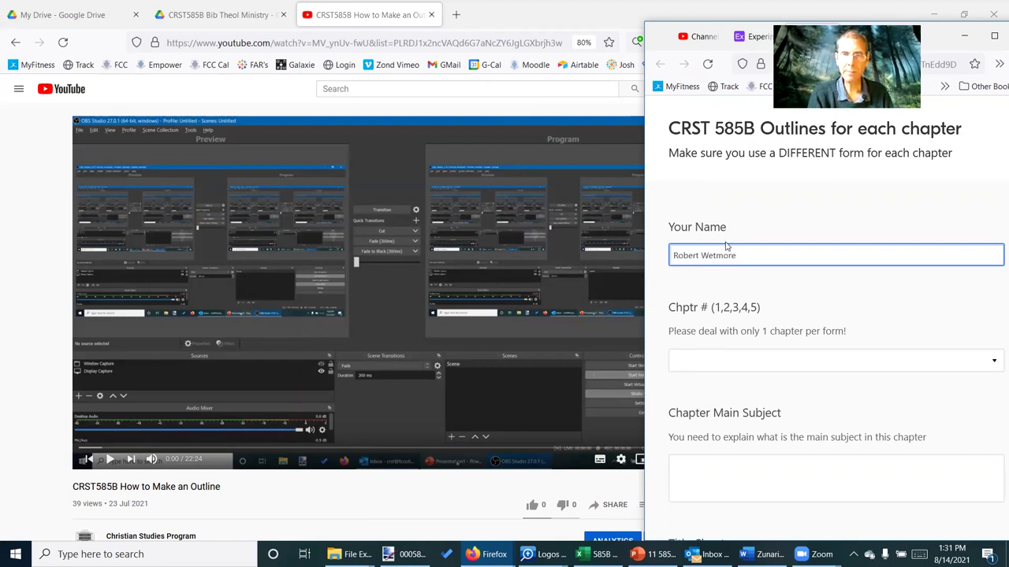
scroll(718, 359, down, 3)
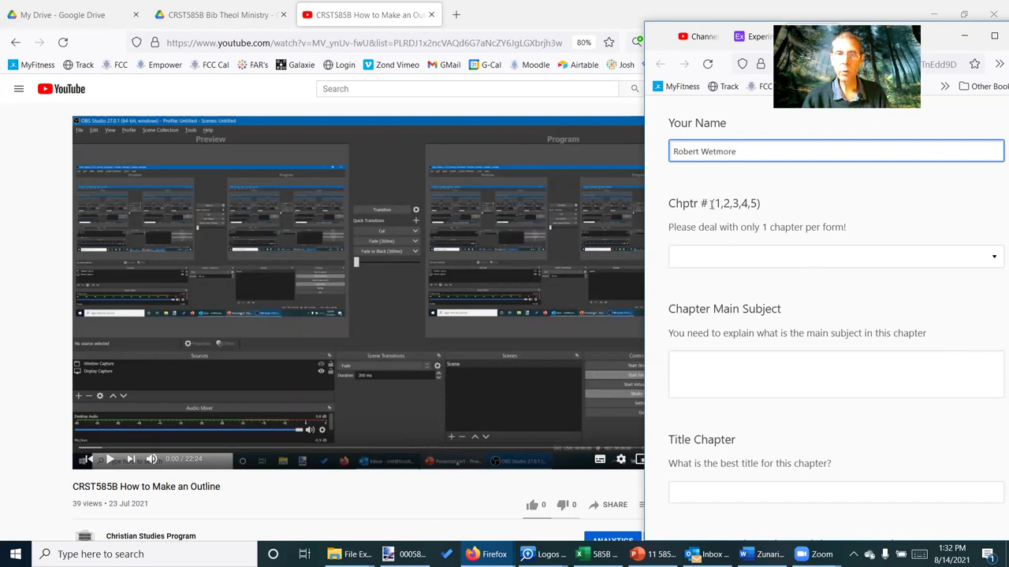
Choose Chapter #1 as the chapter number, then return to the class calendar
click(995, 258)
click(699, 323)
click(713, 361)
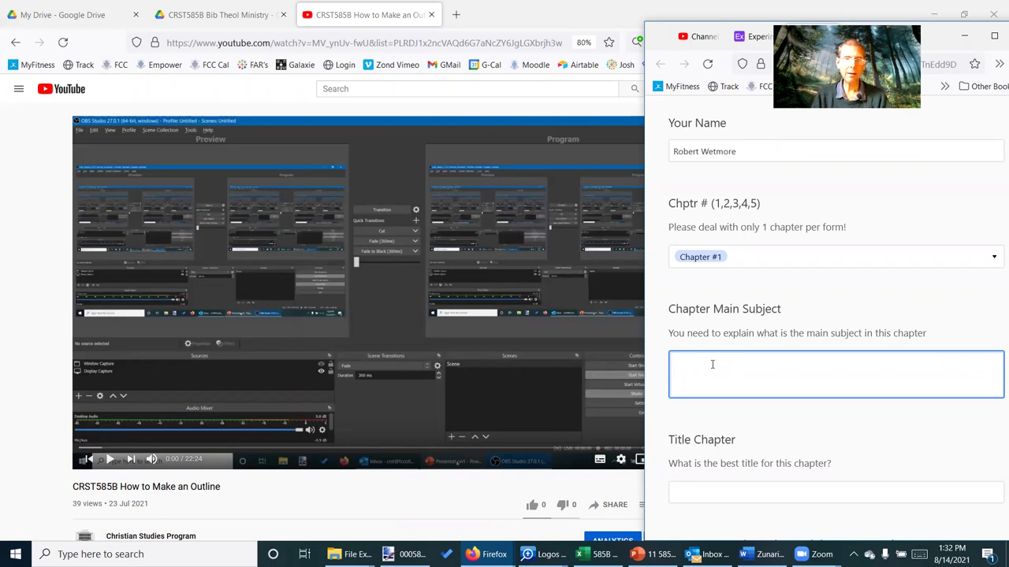
key(alt+Tab)
key(alt+Tab)
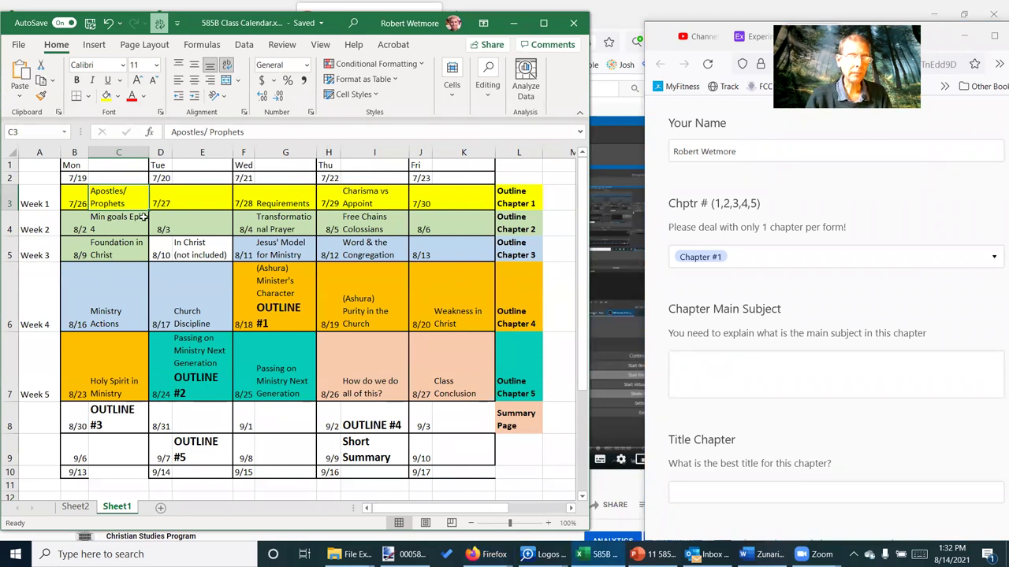
Check week 1's Requirements and Charisma vs Appoint topics, then return to Chapter Main Subject
click(290, 202)
click(377, 204)
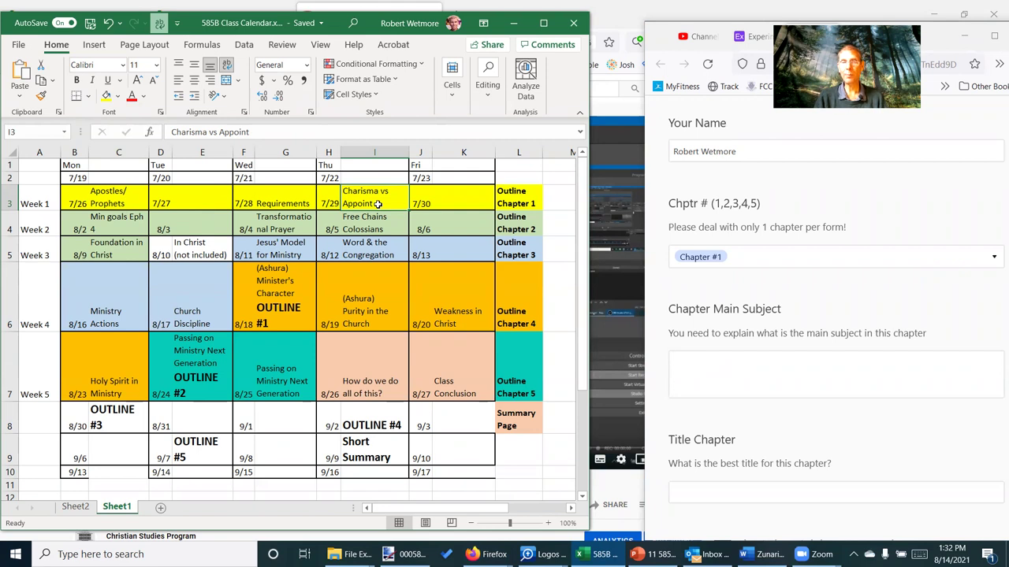
click(704, 370)
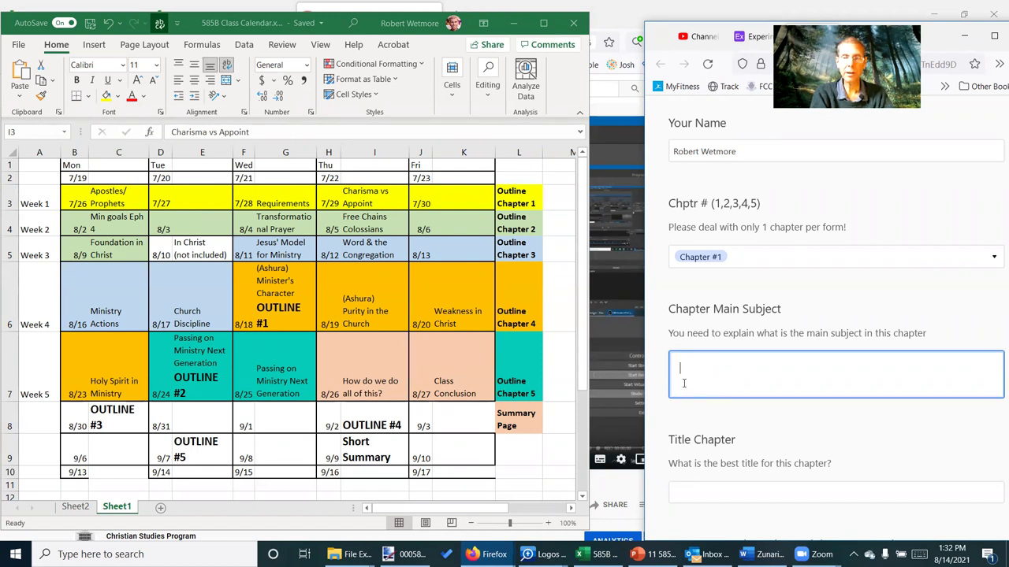
Type a placeholder sentence in Chapter Main Subject and paste it three more times
text(Wefj sdkfs opzx ;sdli weoij ckjisdf o ck k)
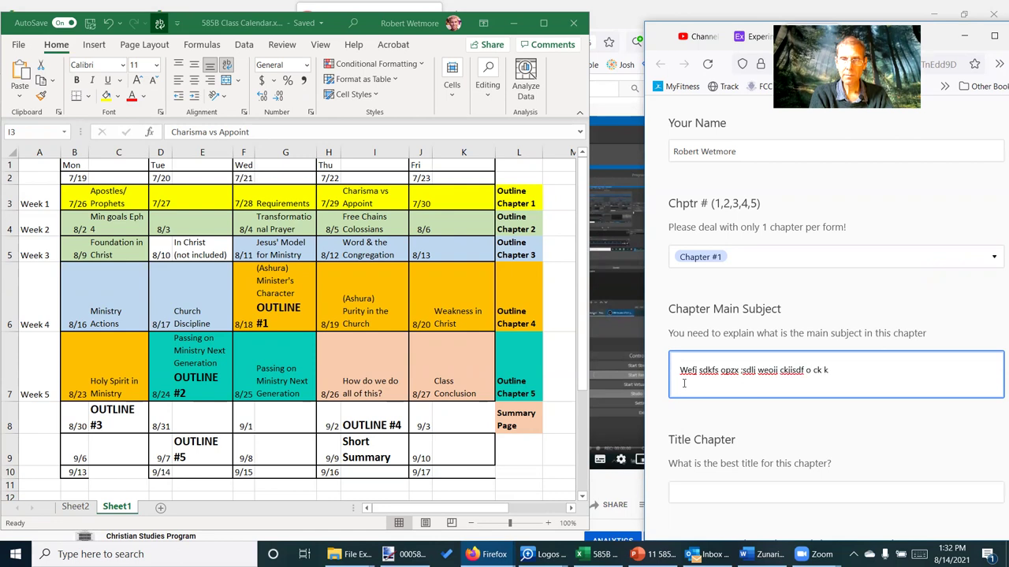
text(c oije;dsoijf df)
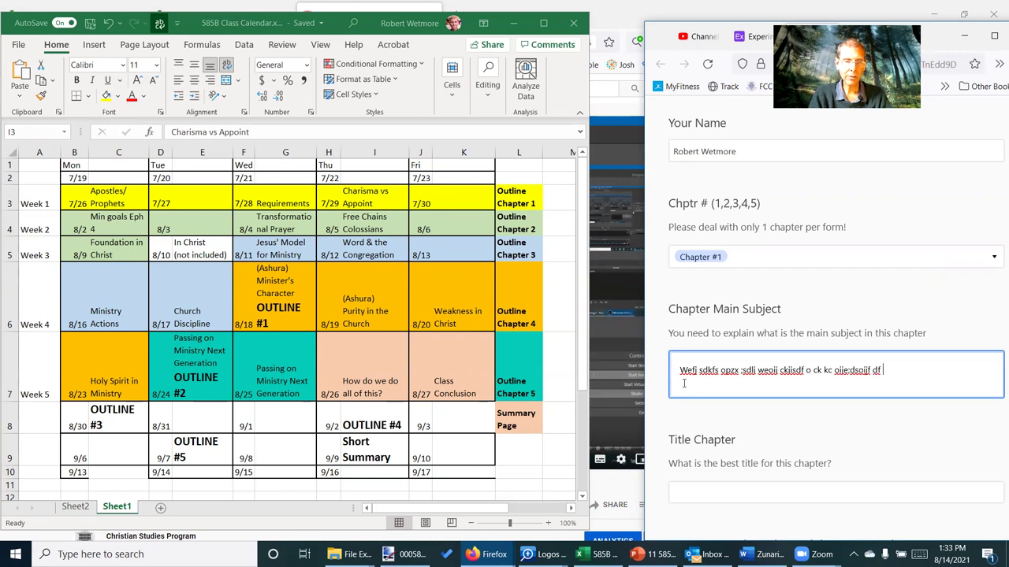
key(ctrl+a)
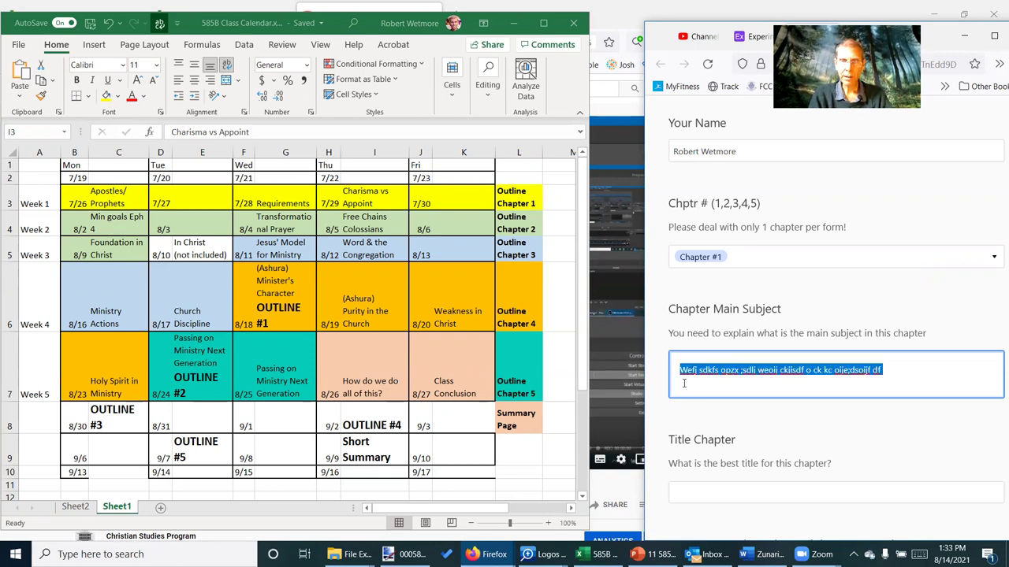
click(684, 384)
text(Wefj sdkfs opzx ;sdlj weoij ckjisdf o ck kc oije;dsoijf df)
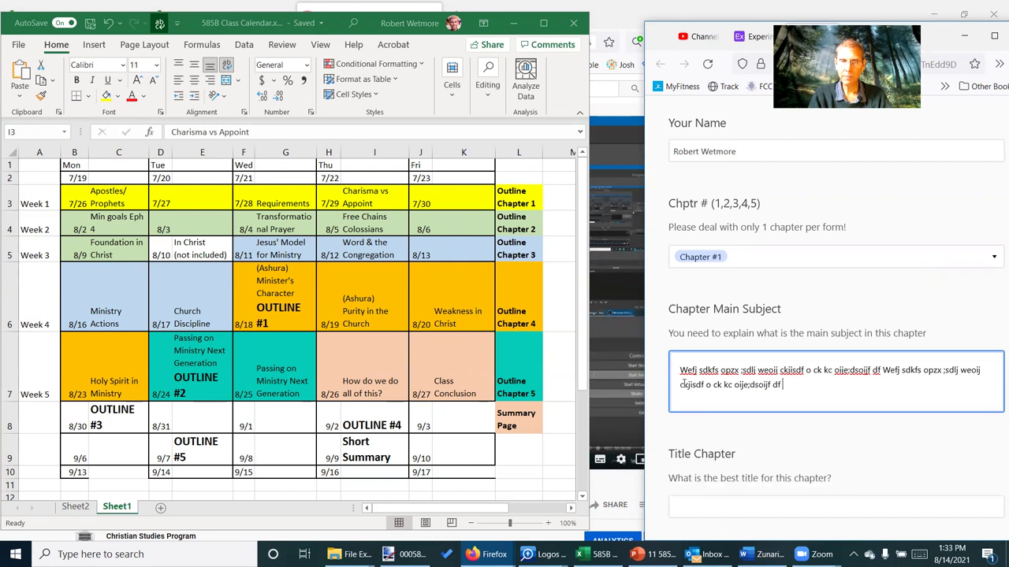
text(Wefj sdkfs opzx ;sdlj weoij ckjisdf o ck kc oije;dsoijf df)
text(Wefj sdkfs opzx ;sdlj weoij ckjisdf o ck kc oije;dsoijf df)
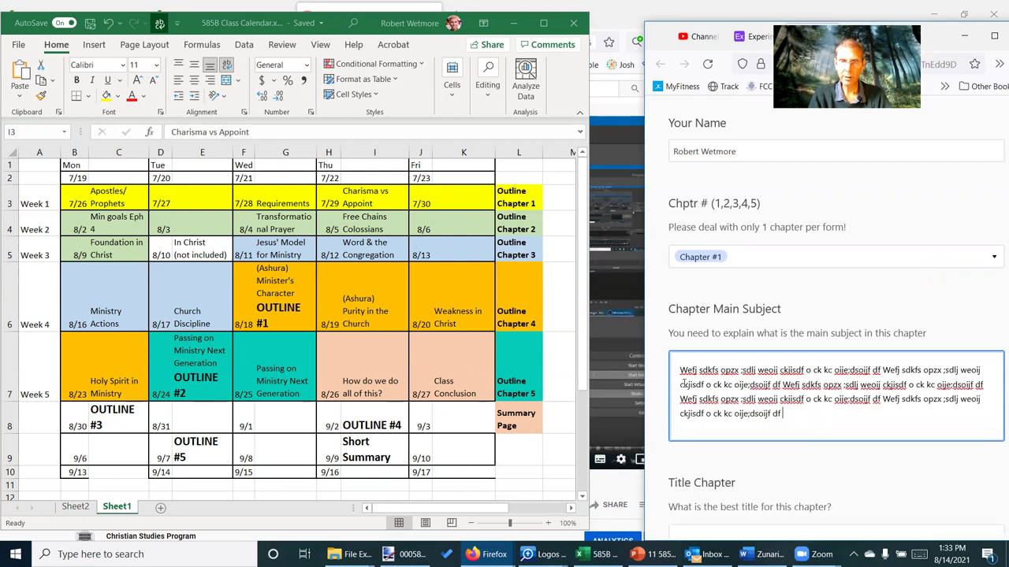
text(Wefj sdkfs opzx ;sdlj weoij ckjisdf o ck kc oije;dsoijf df)
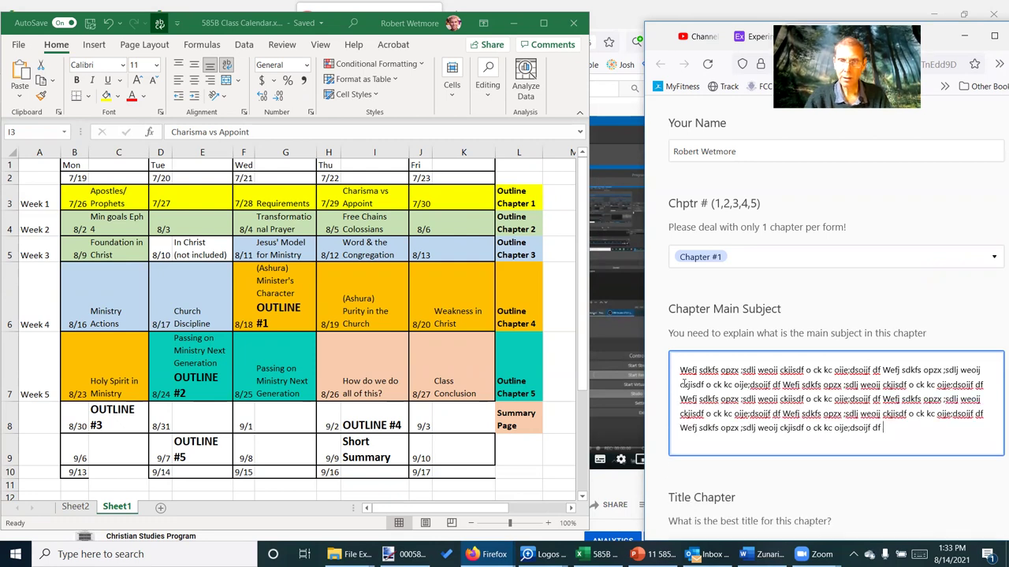
Confirm the answer counts 84 words, then paste the paragraph again at the end
double_click(771, 399)
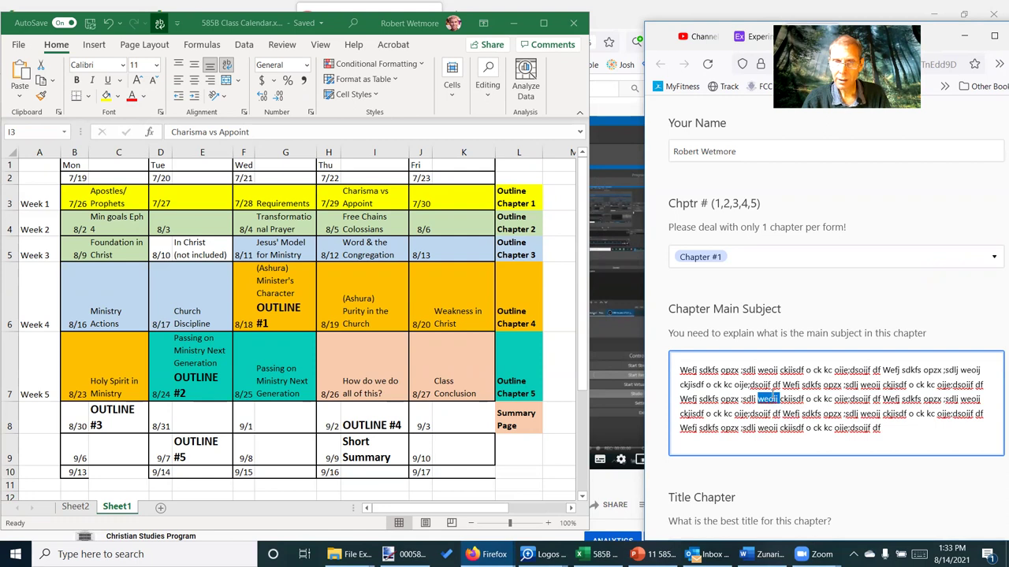
triple_click(770, 399)
right_click(772, 398)
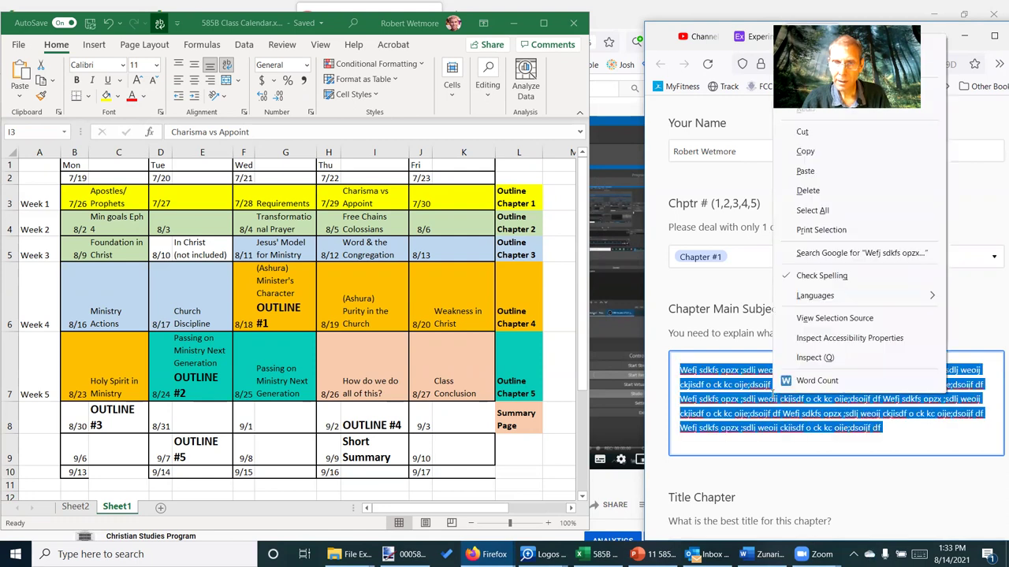
click(818, 380)
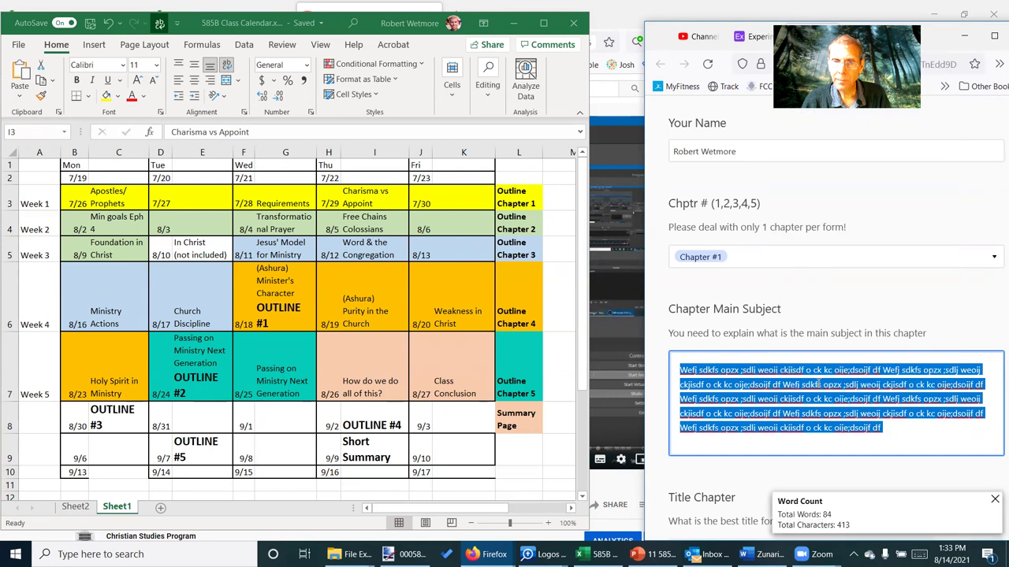
click(795, 399)
drag(883, 427, 664, 372)
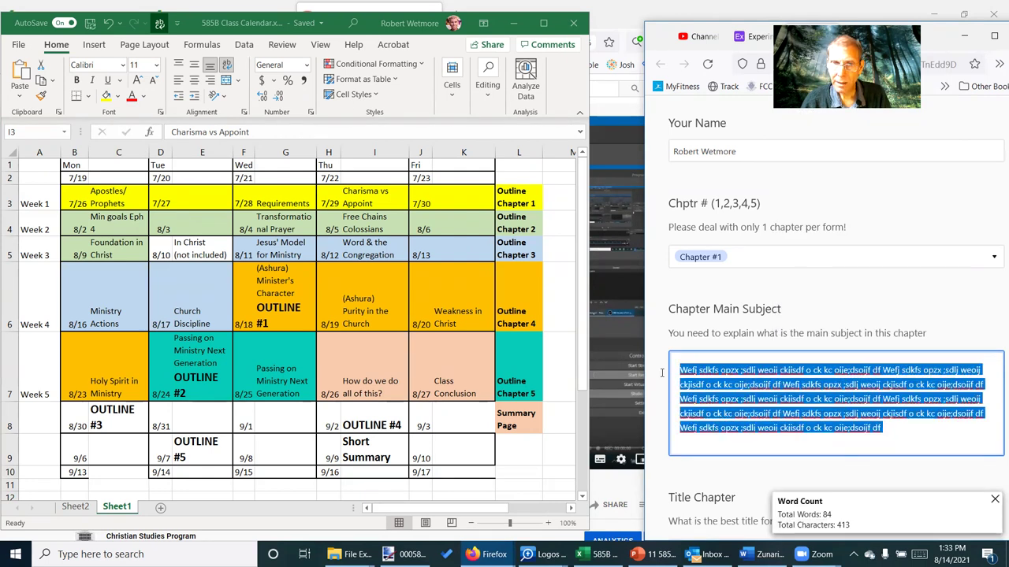
click(903, 442)
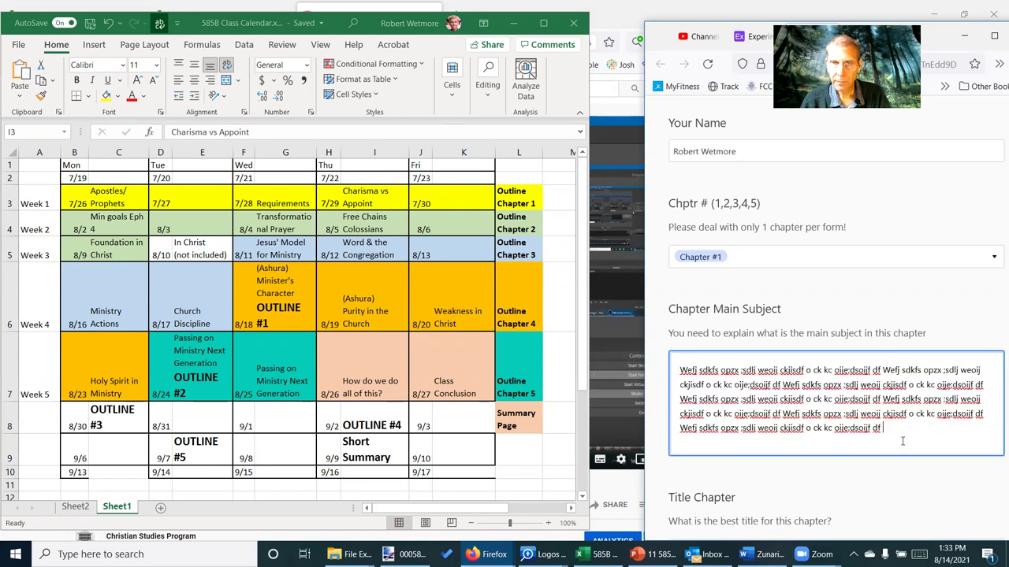
key(ctrl+v)
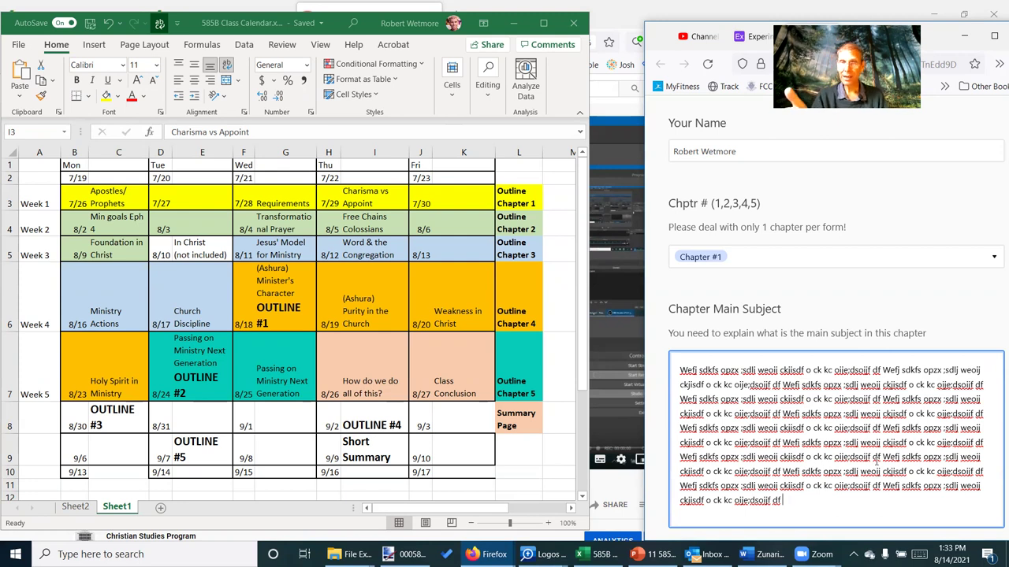
scroll(844, 520, down, 3)
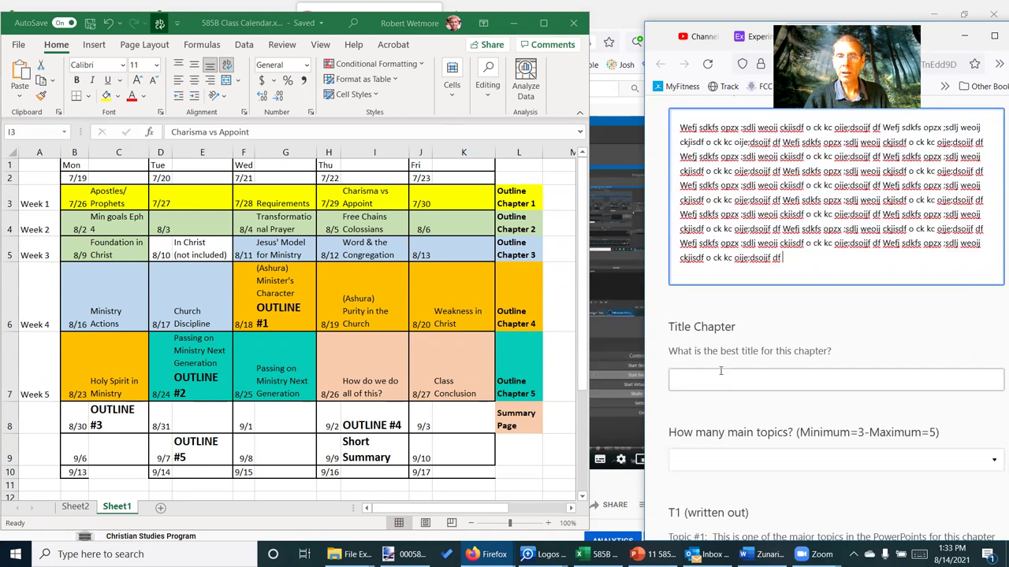
Paste the copied placeholder text into the Title Chapter answer
click(714, 380)
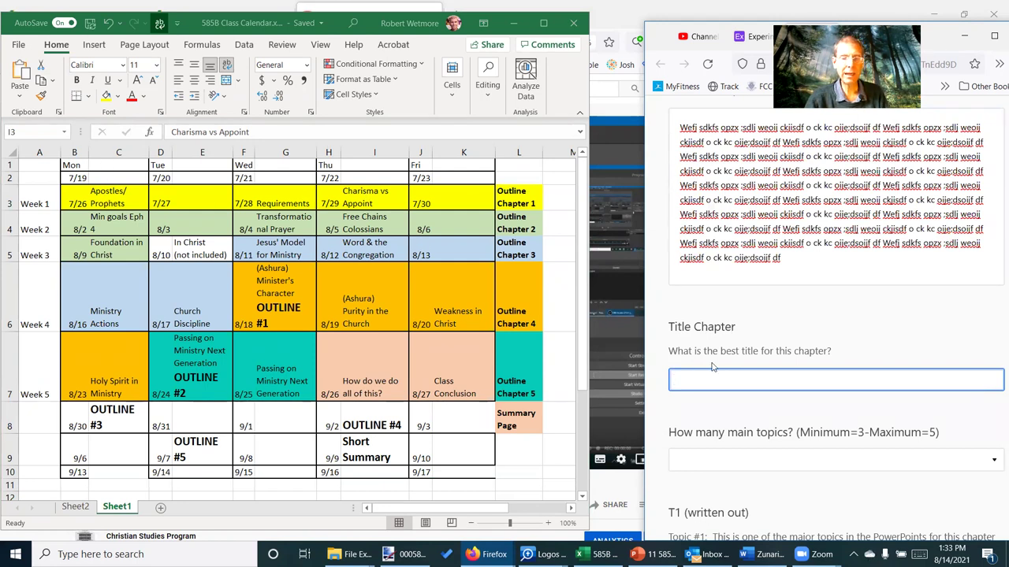
key(ctrl+v)
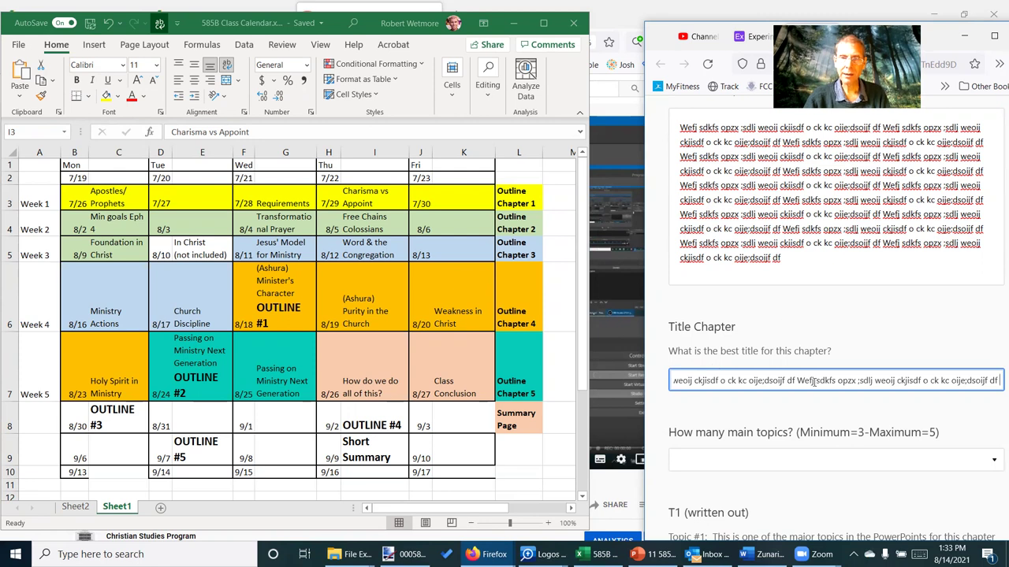
scroll(755, 416, down, 1)
scroll(755, 416, down, 2)
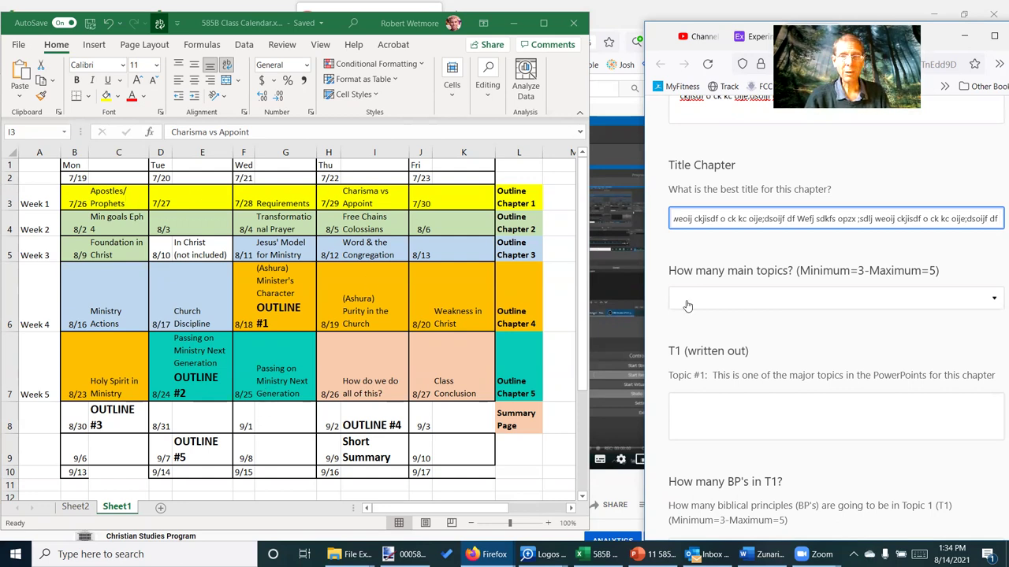
Set the number of main topics to 4
click(796, 298)
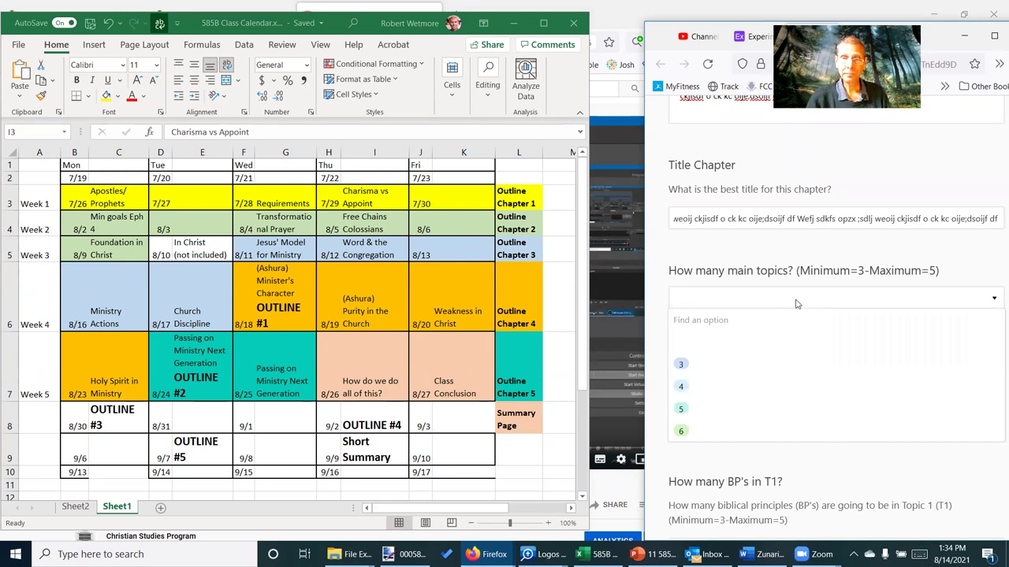
click(704, 390)
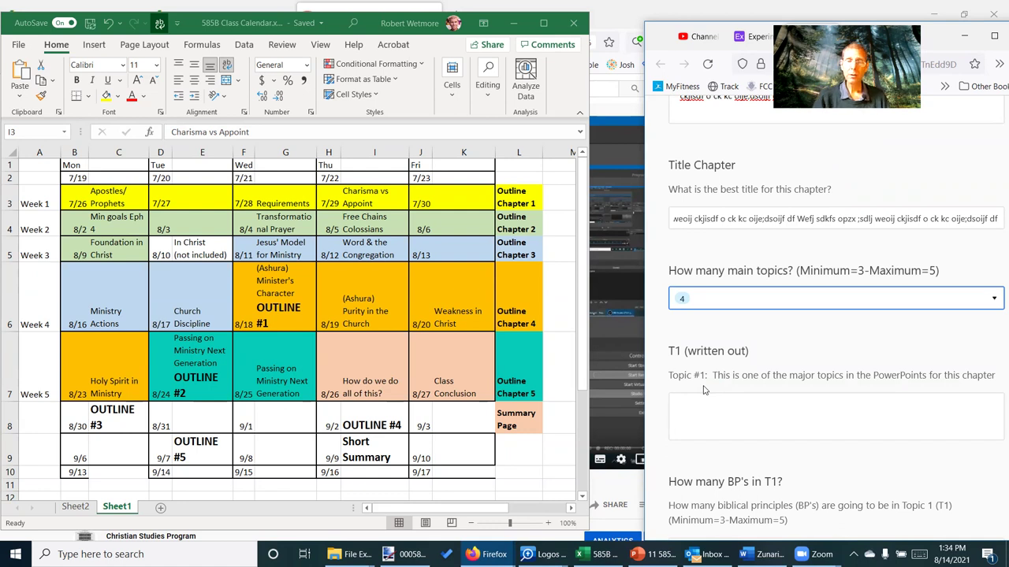
click(711, 399)
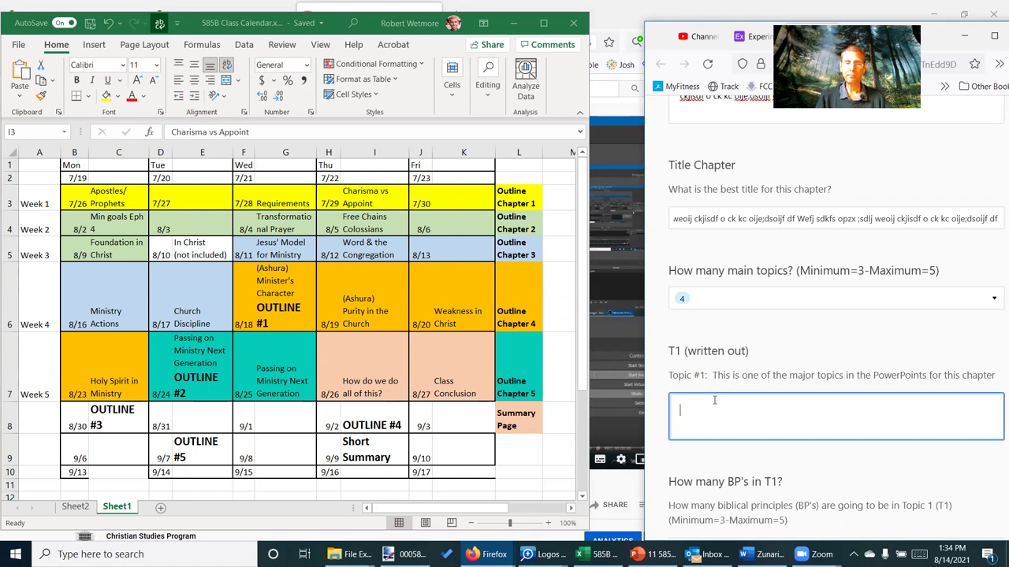
Fill T1 (written out) with placeholder text, deleting the trailing lines, beside the class calendar
text(sdsdfh )
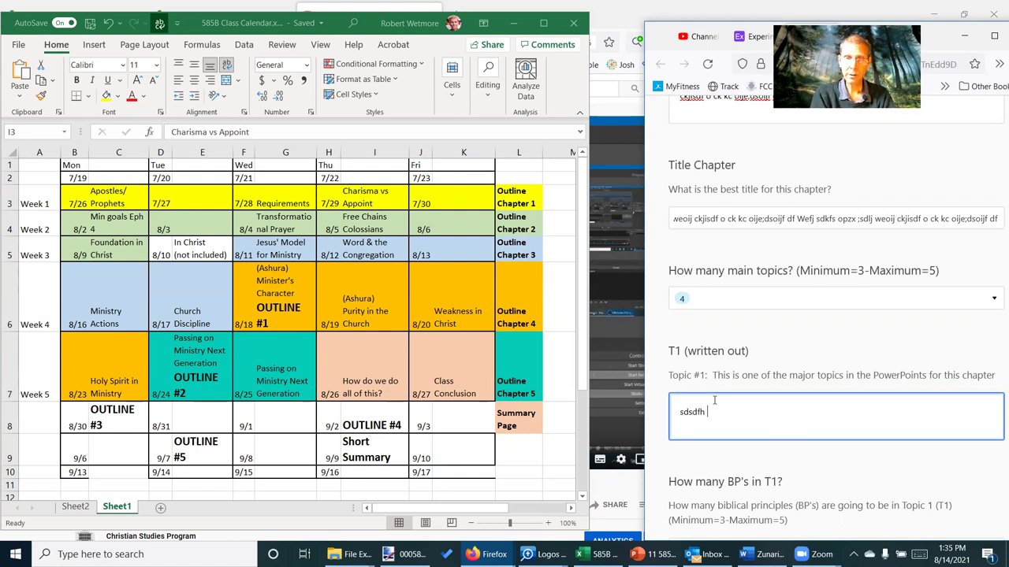
text(weuihsdf hzjh)
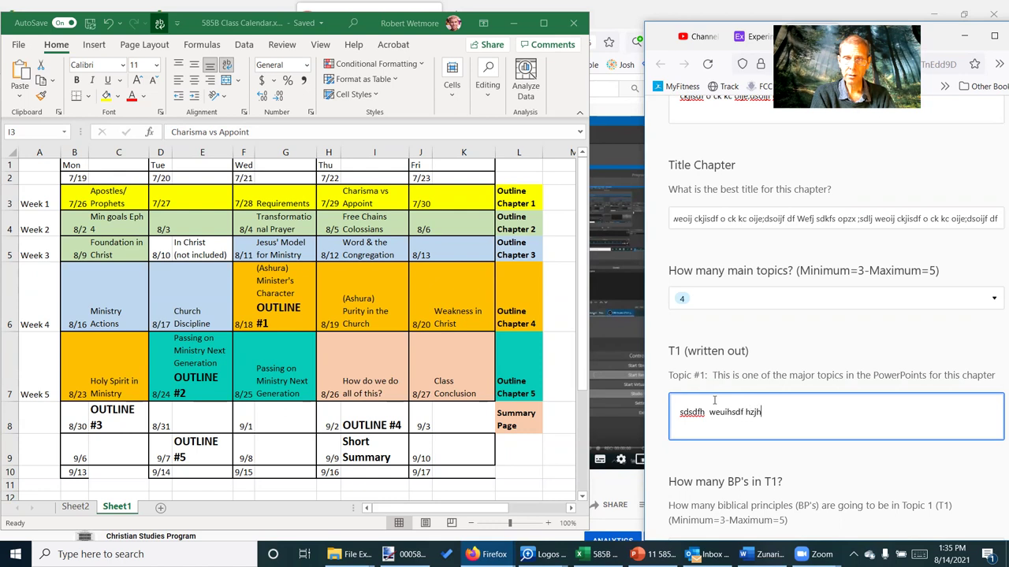
text(jhs iuerh dskj)
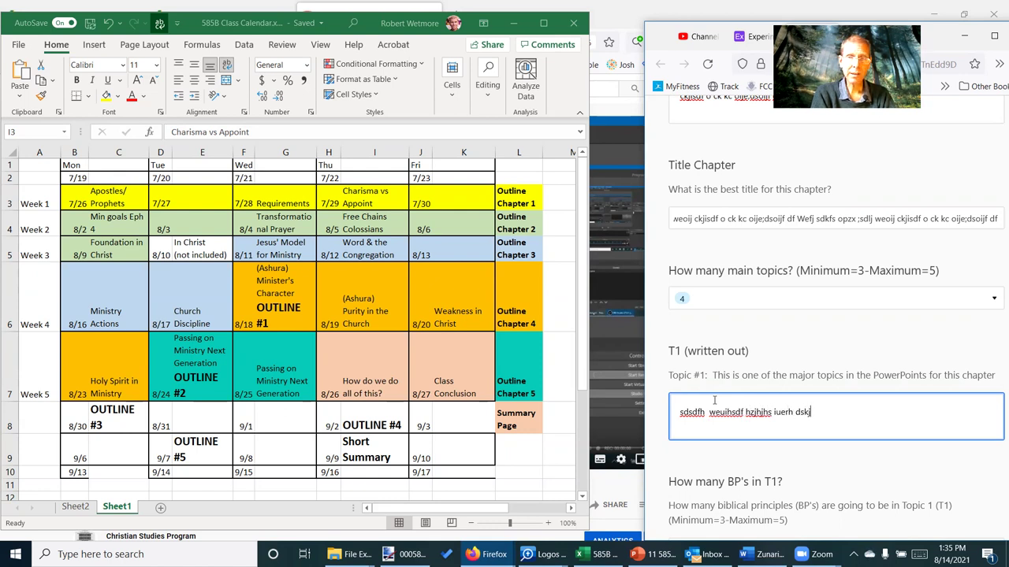
text(h wiuwerh kjdhsf)
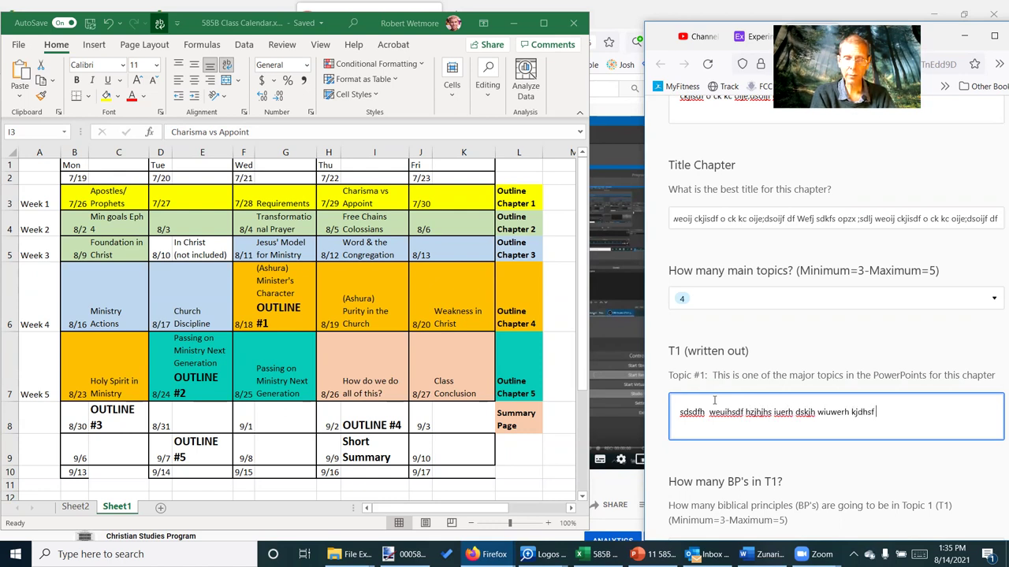
text(Wefj sdkfs opzx ;sdlj weoij ckjisdf o ck kc oije;dsoijf df Wefj sdkfs opzx ;sdlj weoij ckjisdf o ck kc oije;dsoijf df Wefj sdkfs opzx ;sdlj weoij ckjisdf o ck kc oije;dsoijf df Wefj sdkfs opzx ;sdlj weoij ckjisdf o ck kc oije;dsoijf df Wefj sdkfs opzx ;sdlj weoij ckjisdf o ck kc oije;dsoijf df Wefj sdkfs opzx ;sdlj weoij ckjisdf o ck kc oije;dsoijf df Wefj sdkfs opzx ;sdlj weoij ckjisdf o ck kc oije;dsoijf df)
text(sdfhwje )
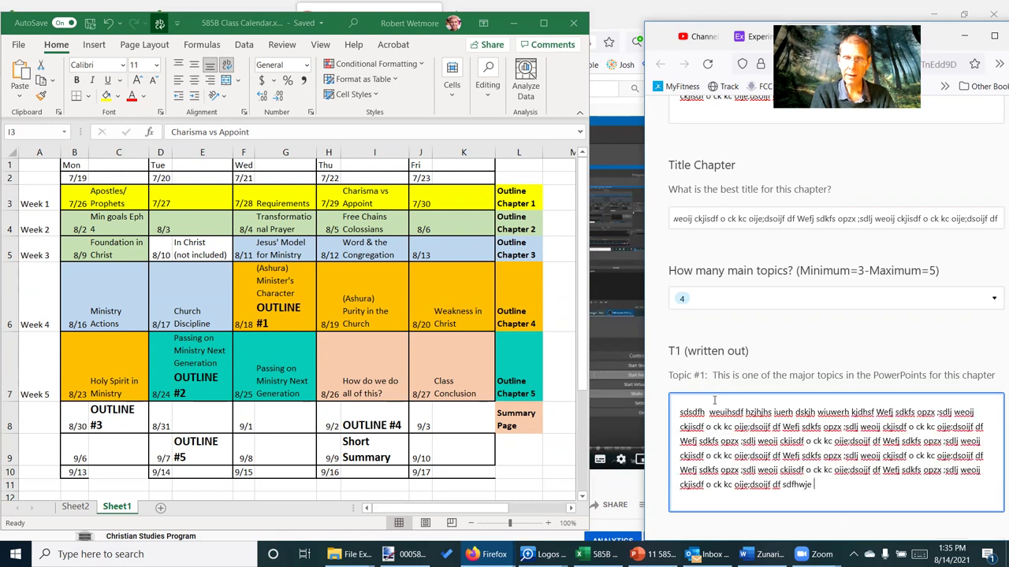
text(idafiewuh du)
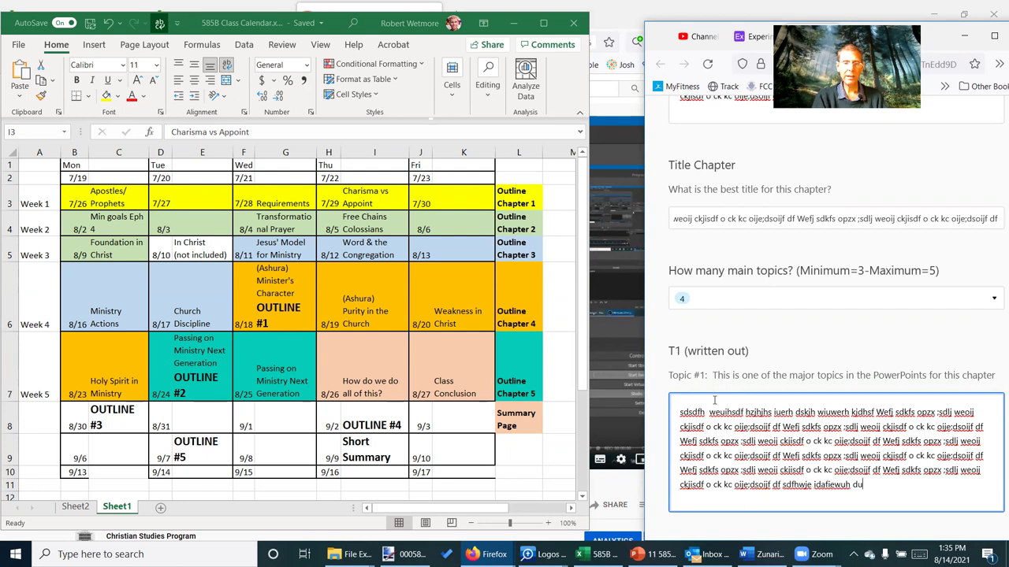
key(shift+Up)
key(shift+Up)
key(shift+Up)
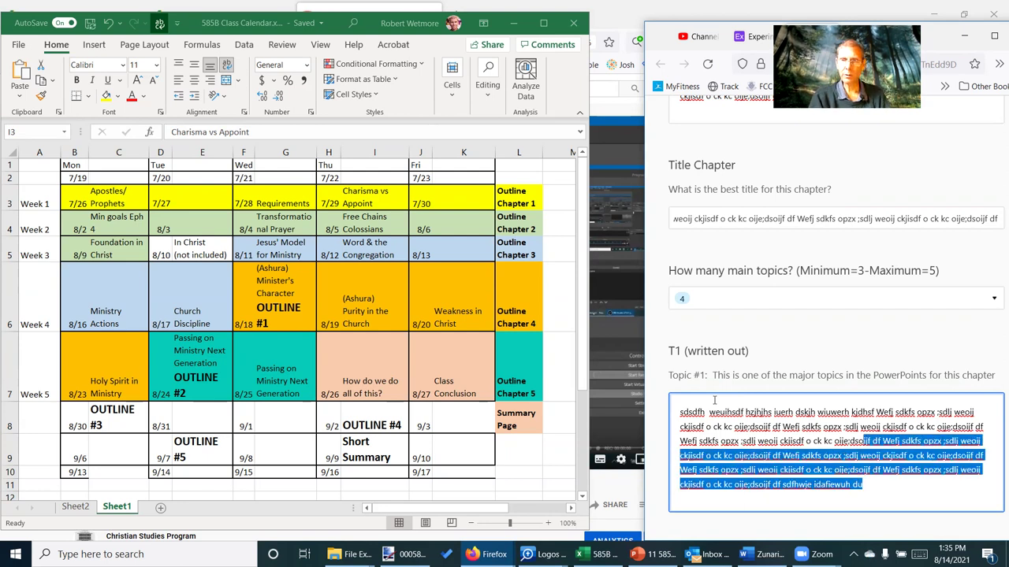
key(BackSpace)
scroll(715, 404, down, 1)
scroll(719, 409, down, 3)
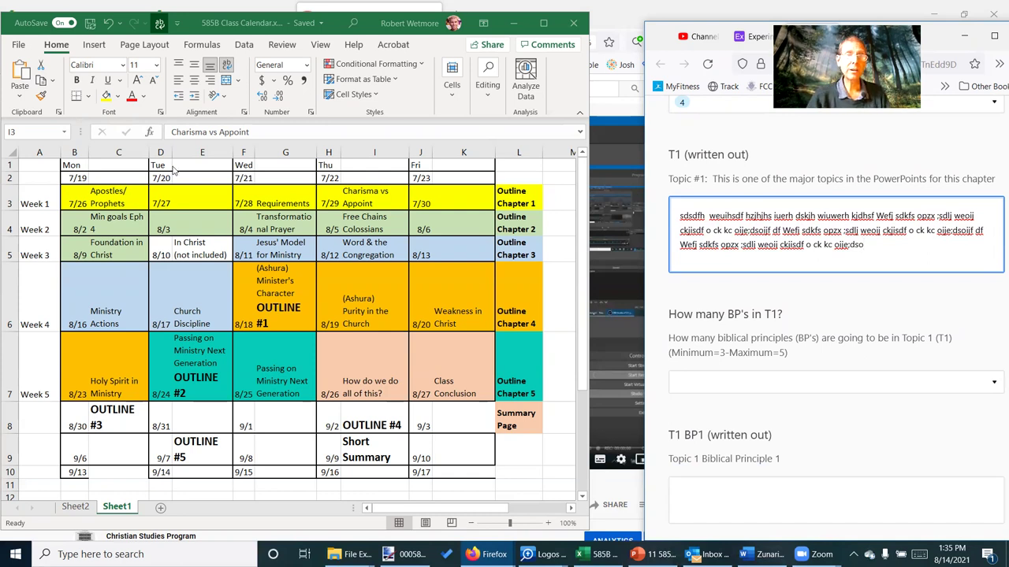
click(111, 194)
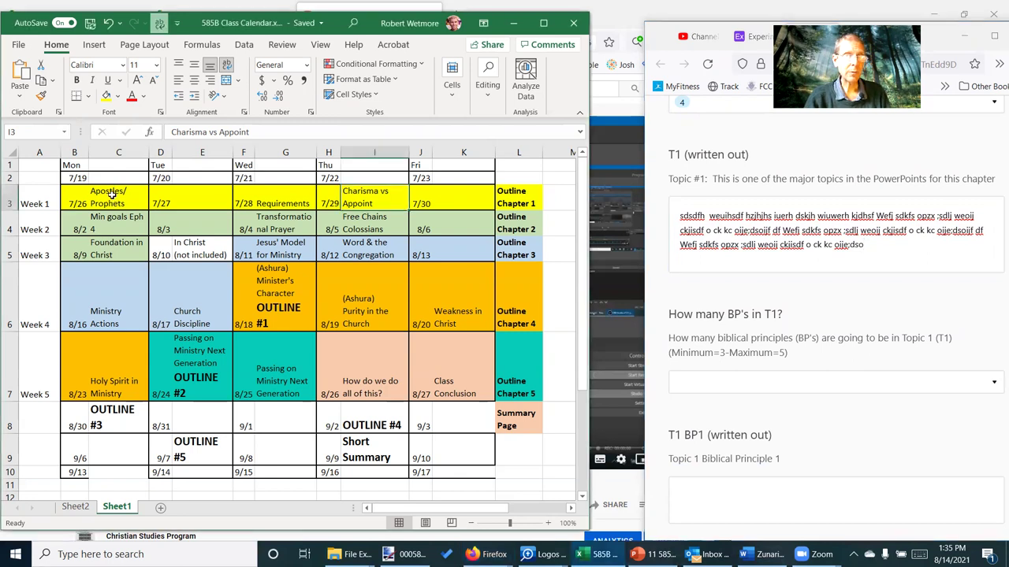
Review the week 1 lesson topics in the calendar, returning to the Charisma vs Appoint lesson
click(111, 193)
click(295, 201)
click(363, 195)
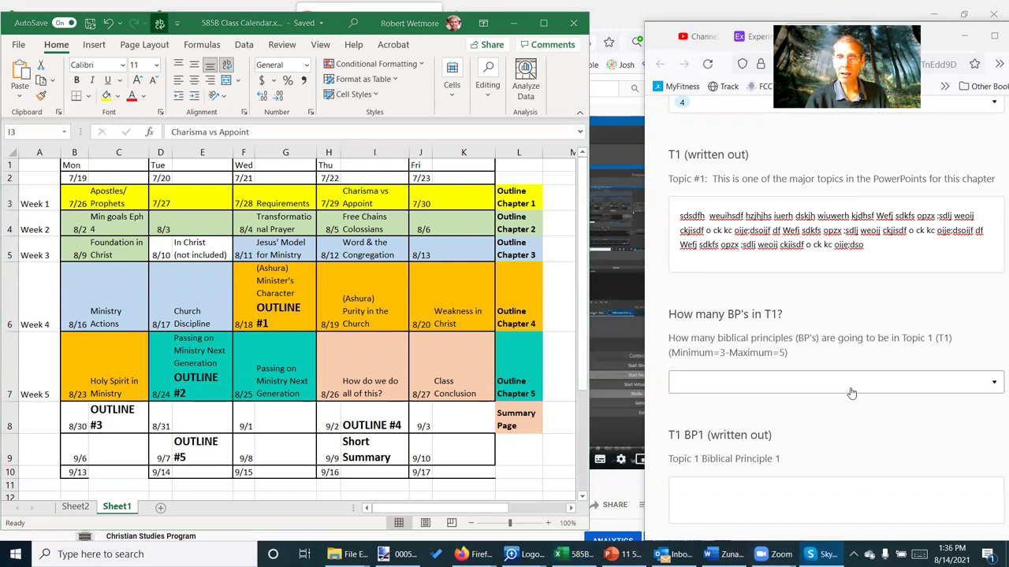
Set 'How many BP's in T1?' to BP4 and place the cursor in the T1 BP1 box
click(728, 385)
click(703, 340)
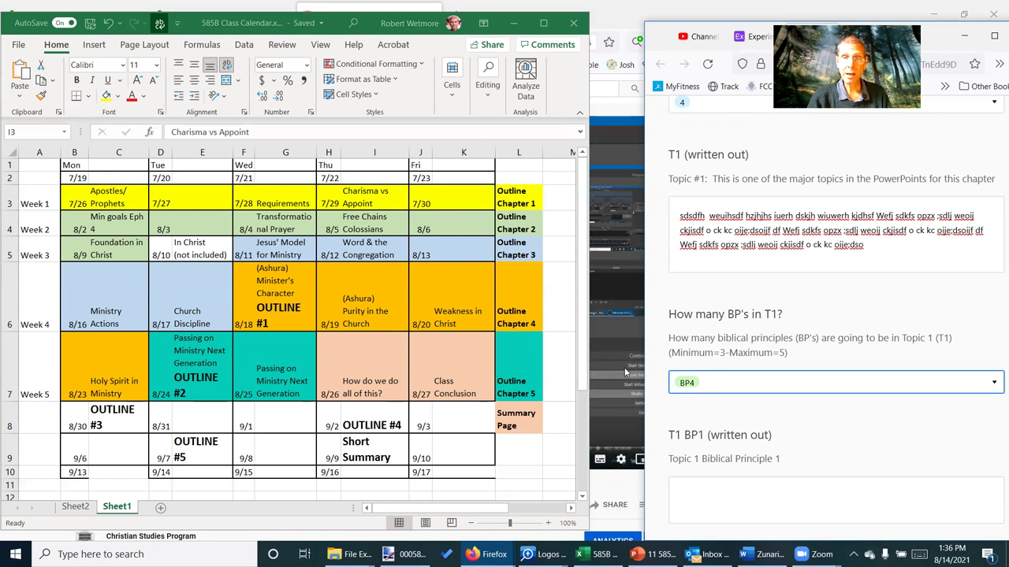
scroll(771, 427, down, 2)
scroll(770, 427, down, 4)
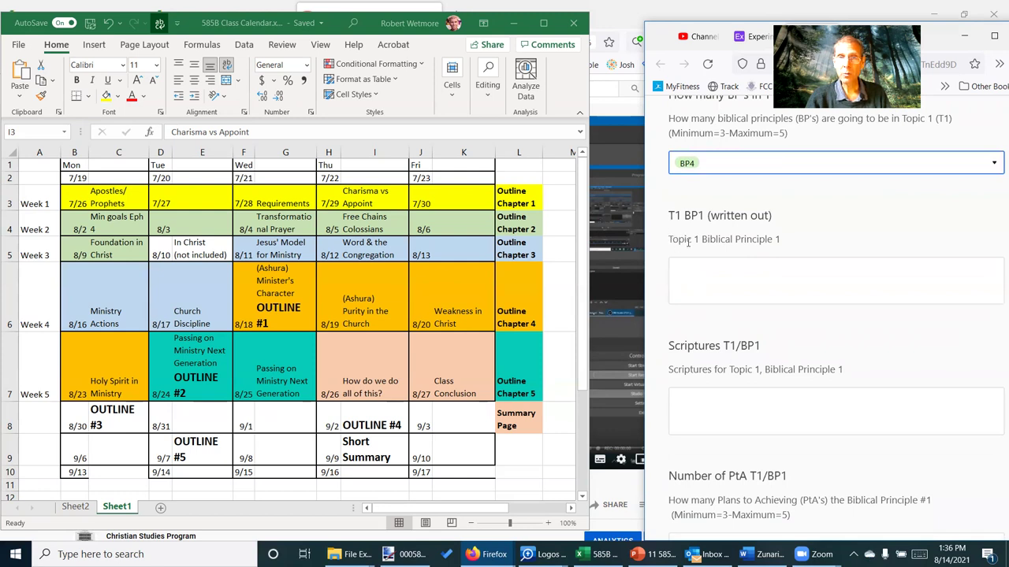
click(765, 279)
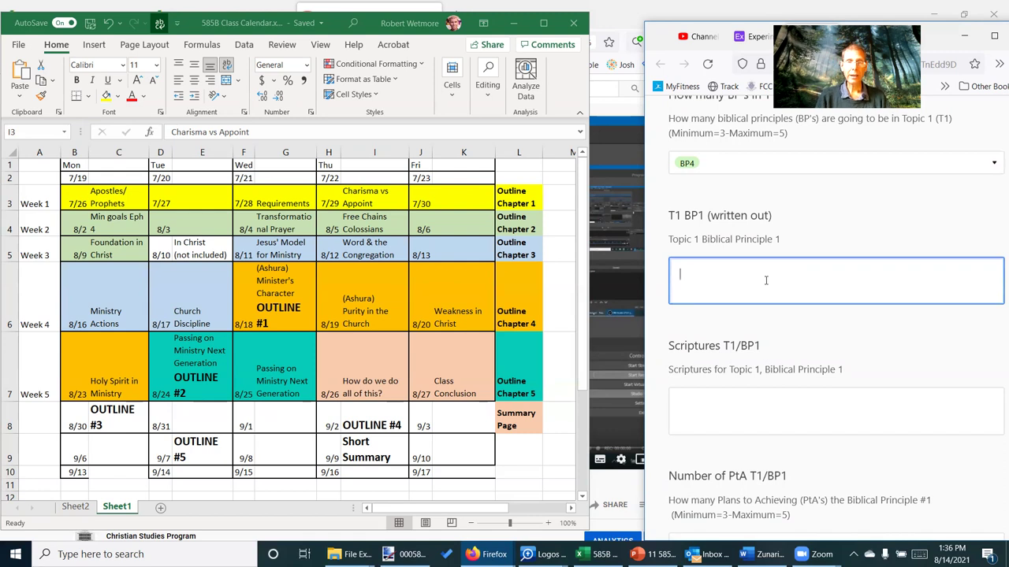
scroll(899, 192, up, 5)
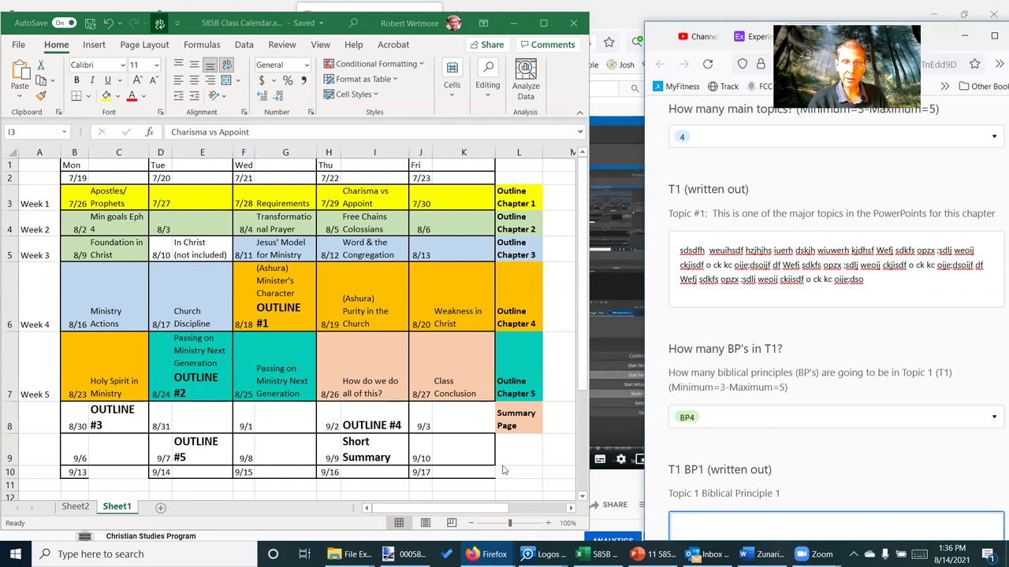
click(485, 554)
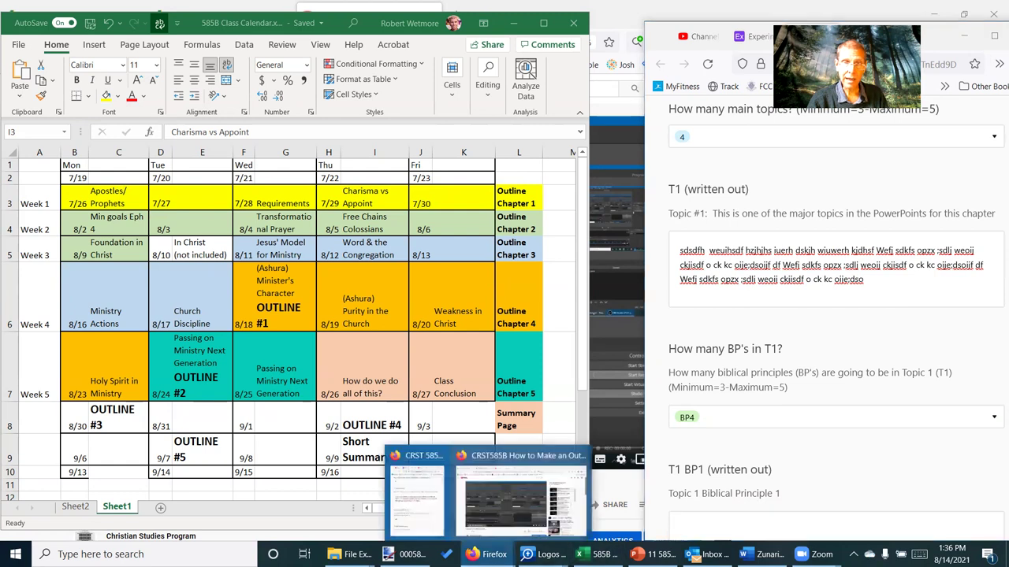
click(534, 526)
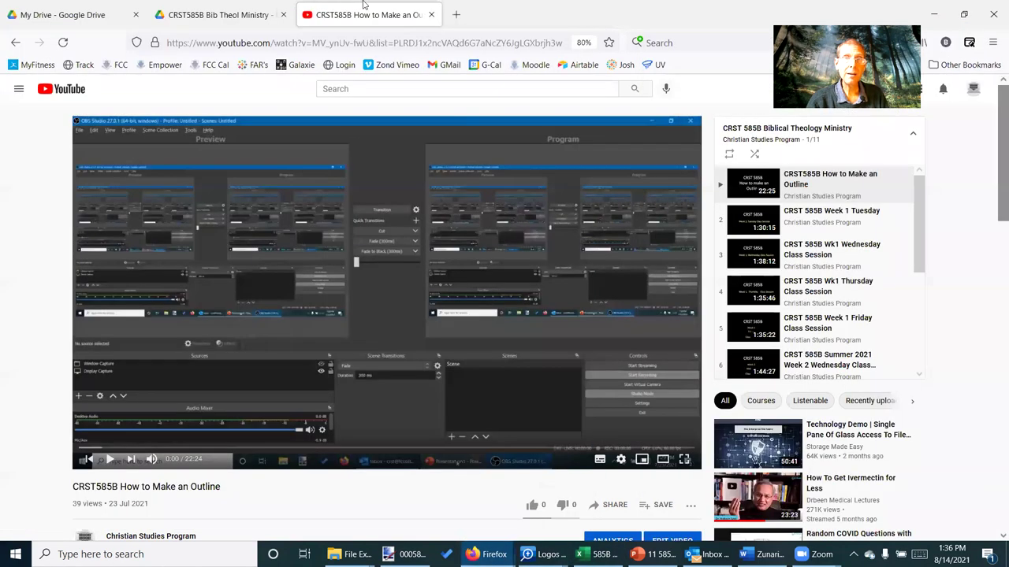
click(222, 16)
scroll(378, 190, down, 1)
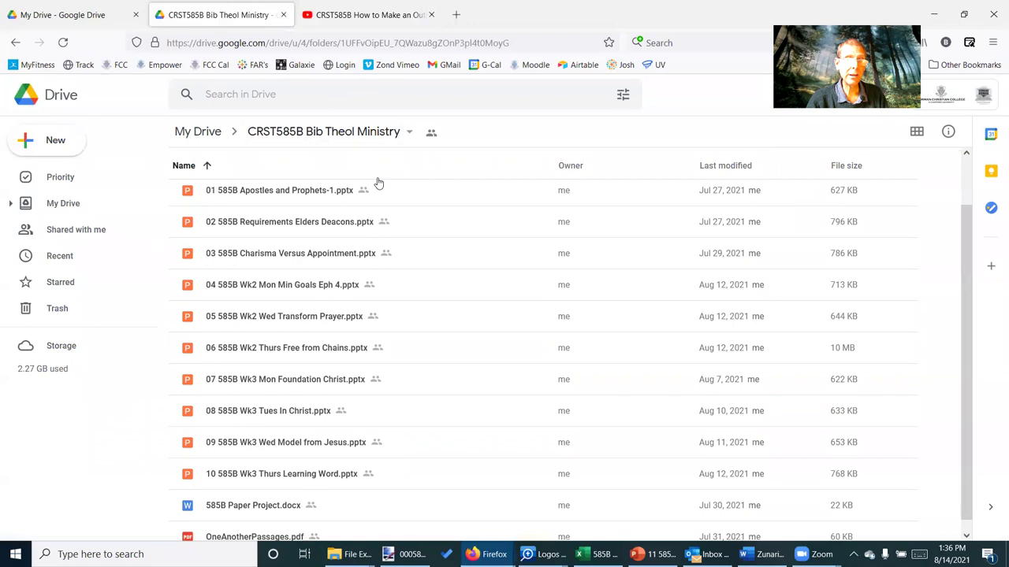
scroll(372, 227, up, 1)
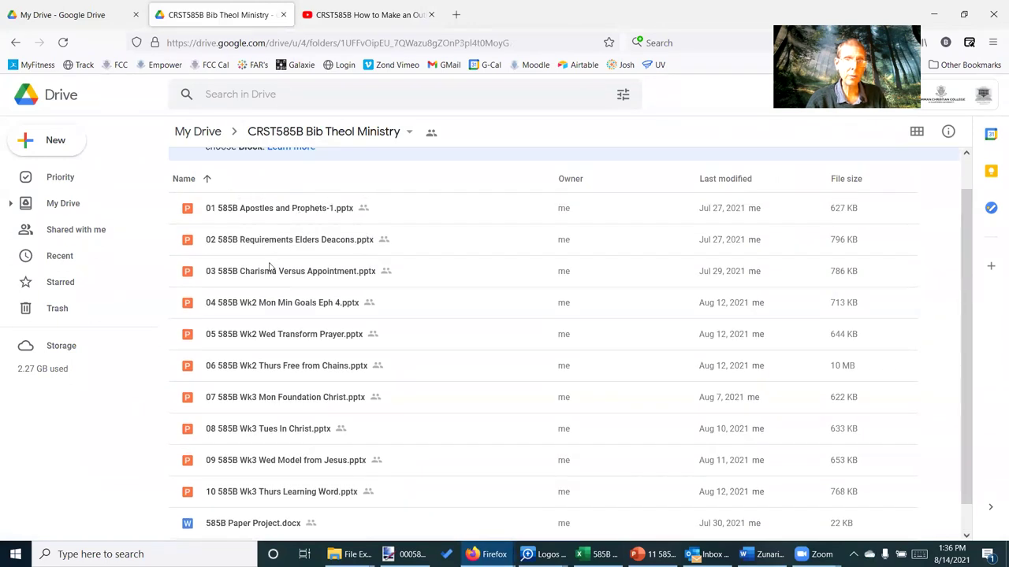
click(382, 10)
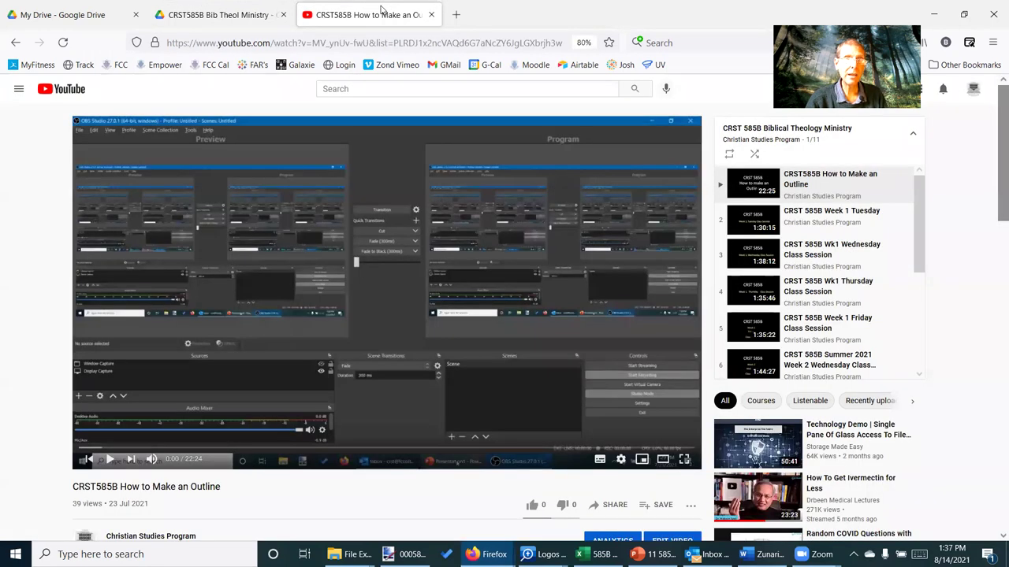
click(225, 14)
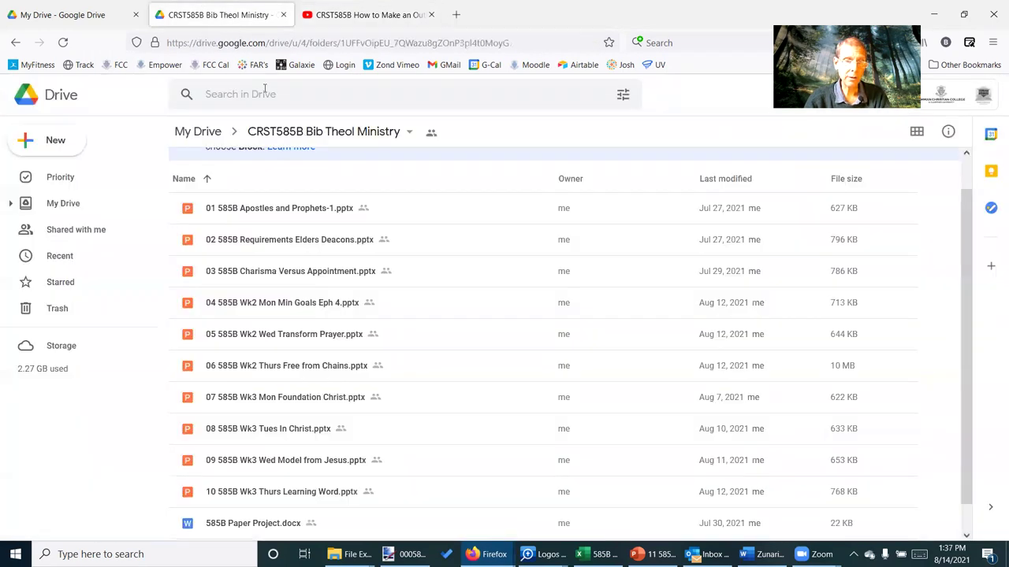
key(alt+Tab)
key(alt+Tab)
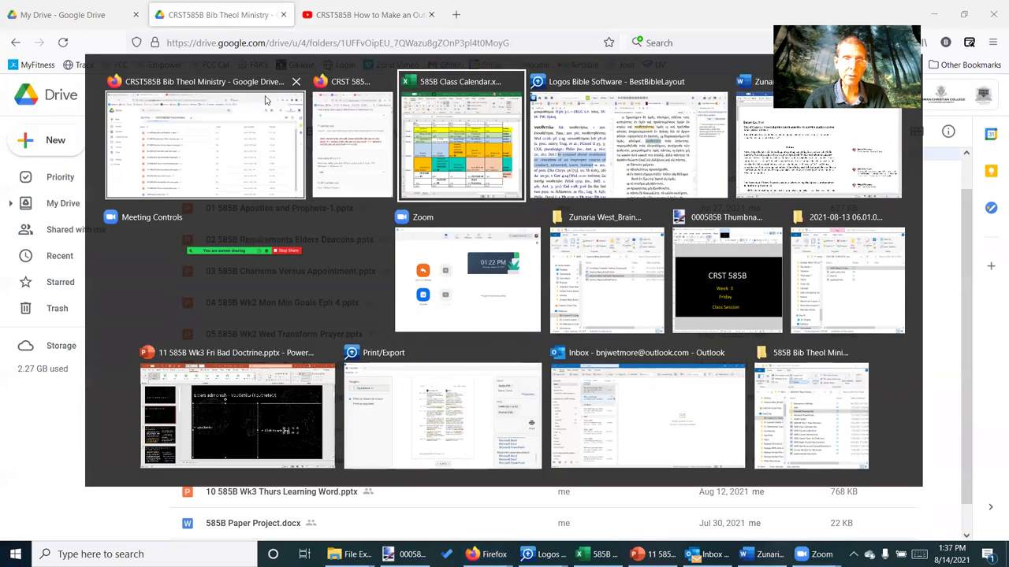
click(353, 141)
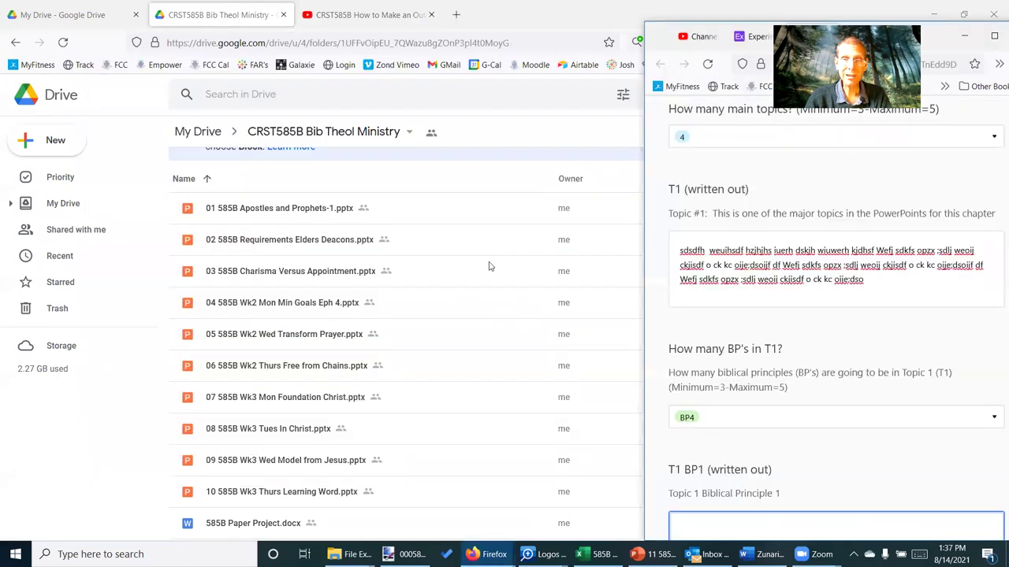
click(636, 319)
key(alt+Tab)
key(alt+Tab)
key(alt+Tab)
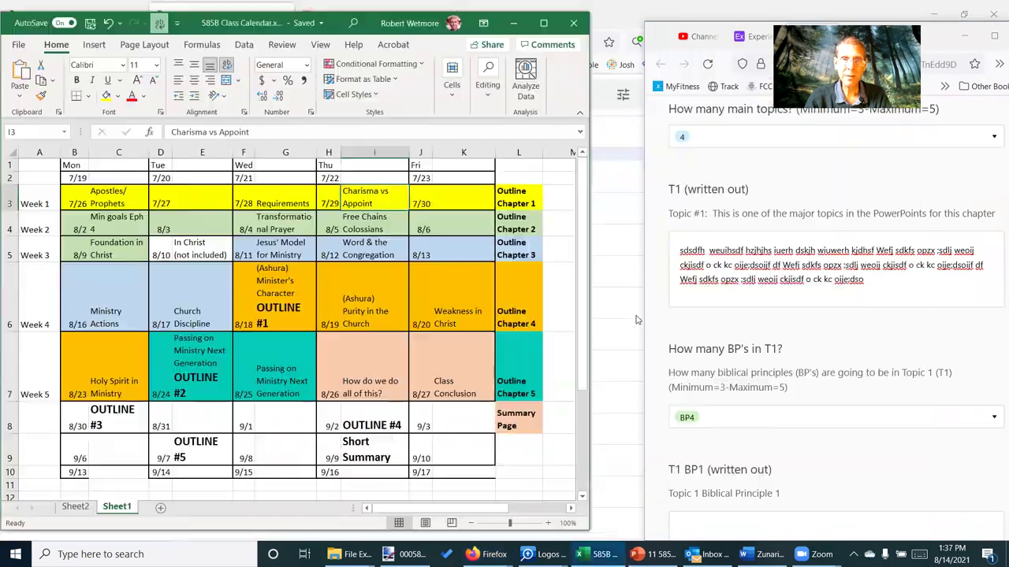
Scroll through the student's Word outline and read the instructor's comment on BP 2
key(alt+Tab)
key(alt+Tab)
key(alt+Tab)
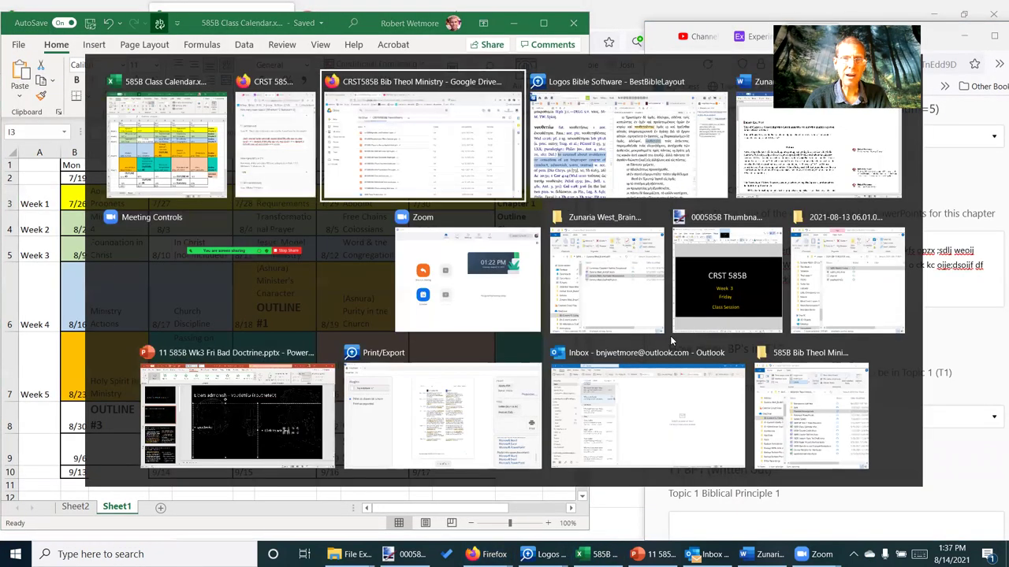
key(alt+Tab)
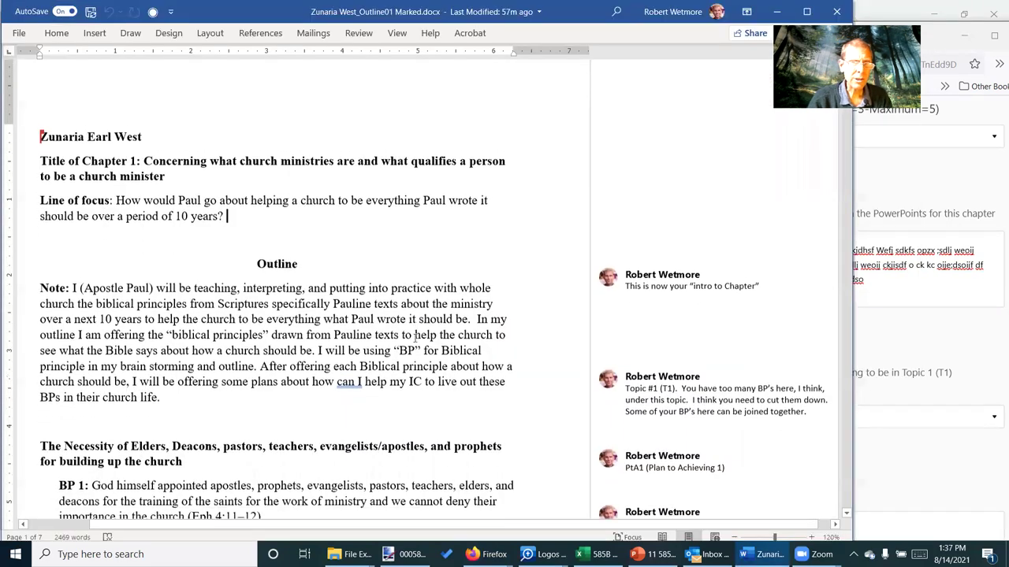
scroll(439, 283, down, 5)
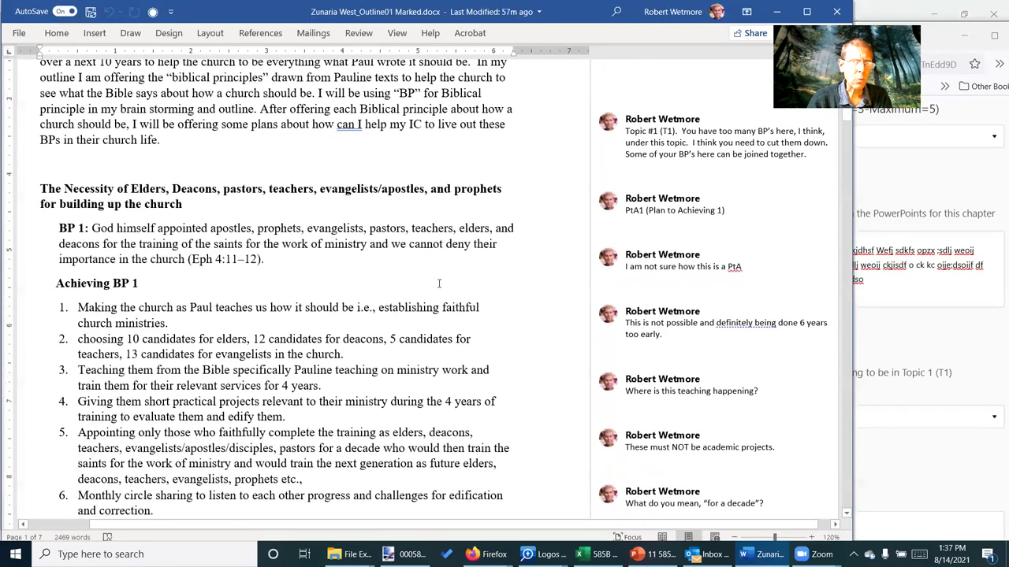
scroll(456, 294, down, 10)
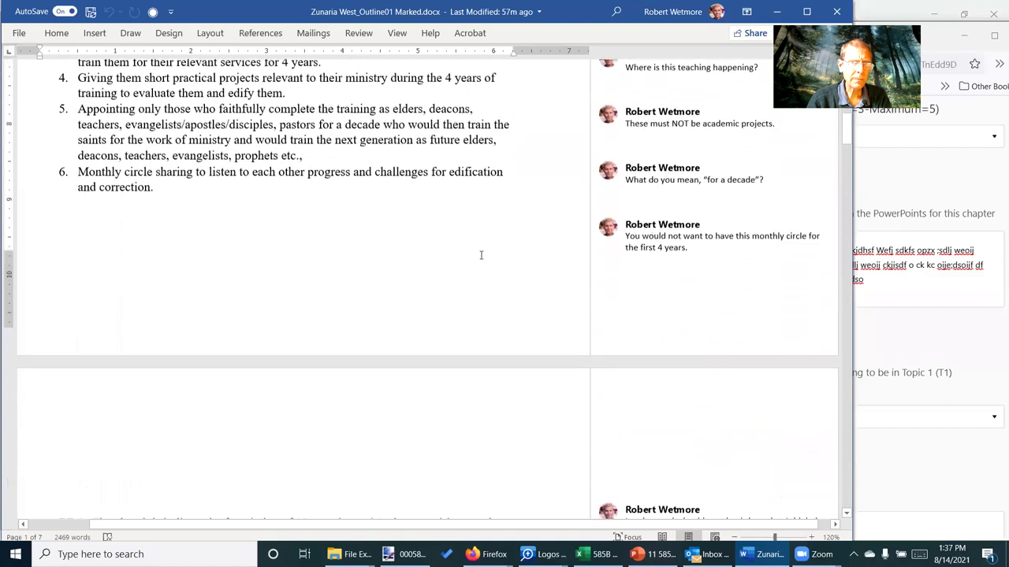
scroll(483, 254, down, 10)
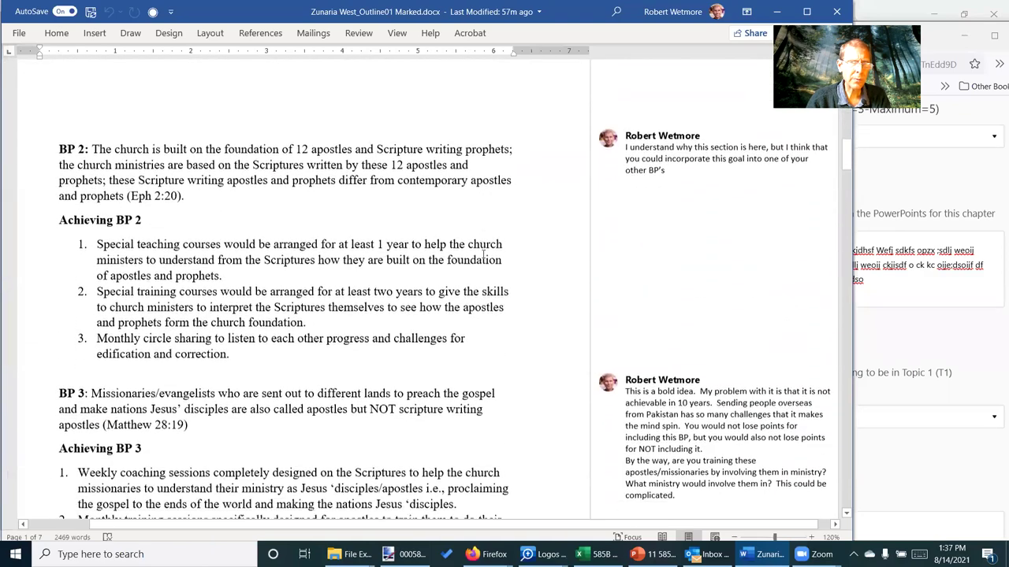
scroll(483, 253, down, 10)
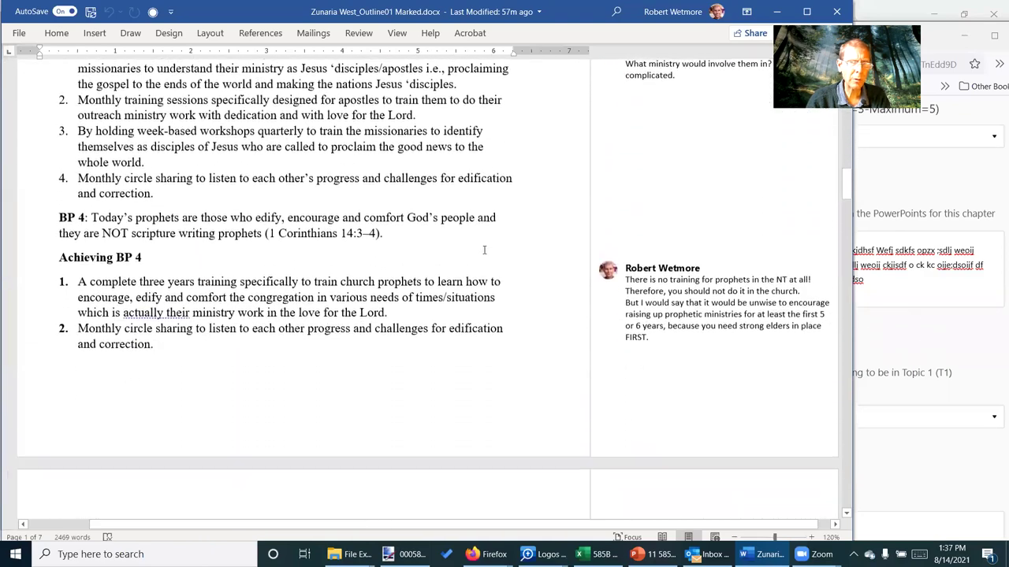
scroll(484, 249, down, 9)
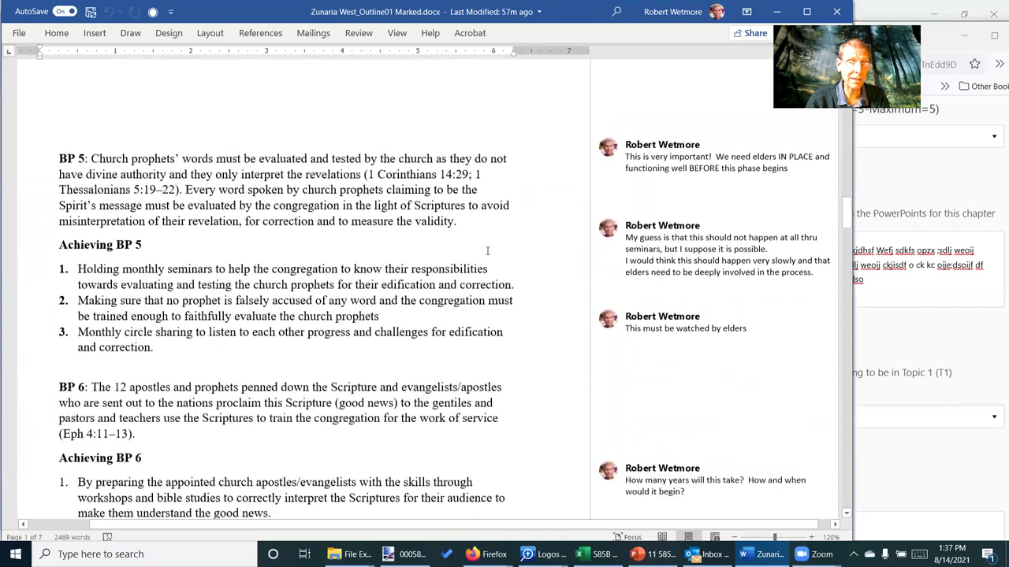
scroll(489, 250, down, 2)
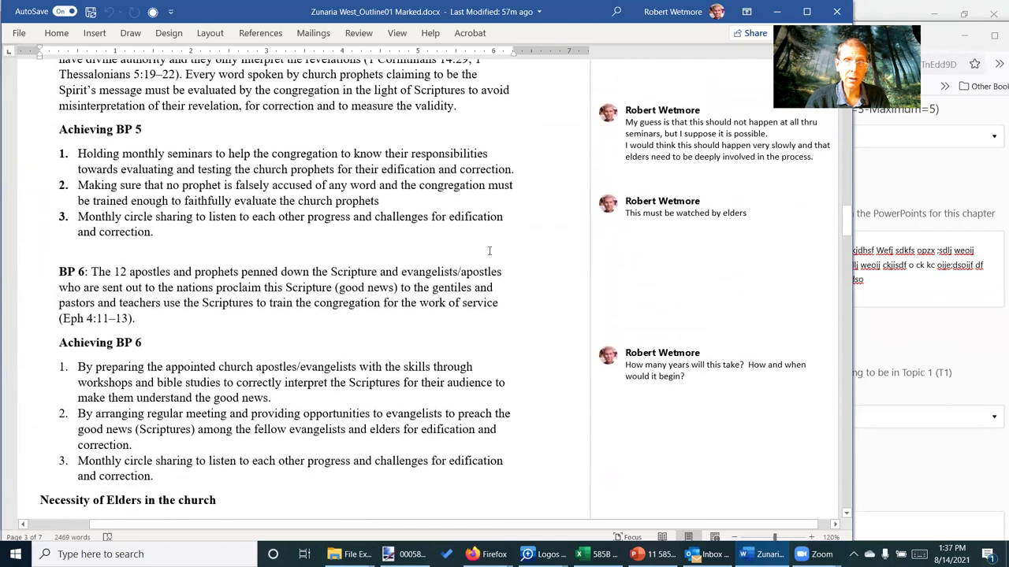
scroll(490, 250, up, 2)
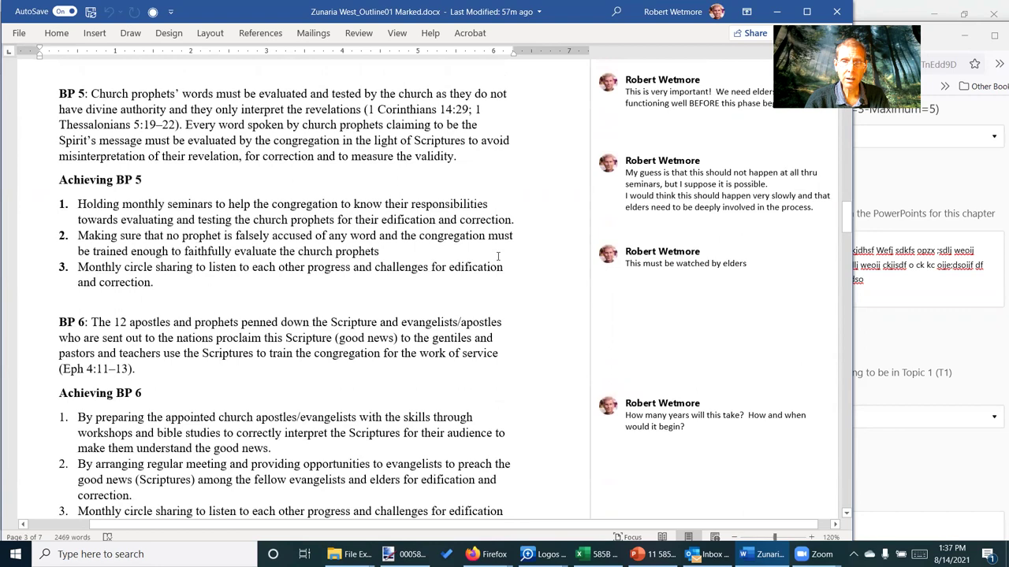
scroll(497, 256, up, 8)
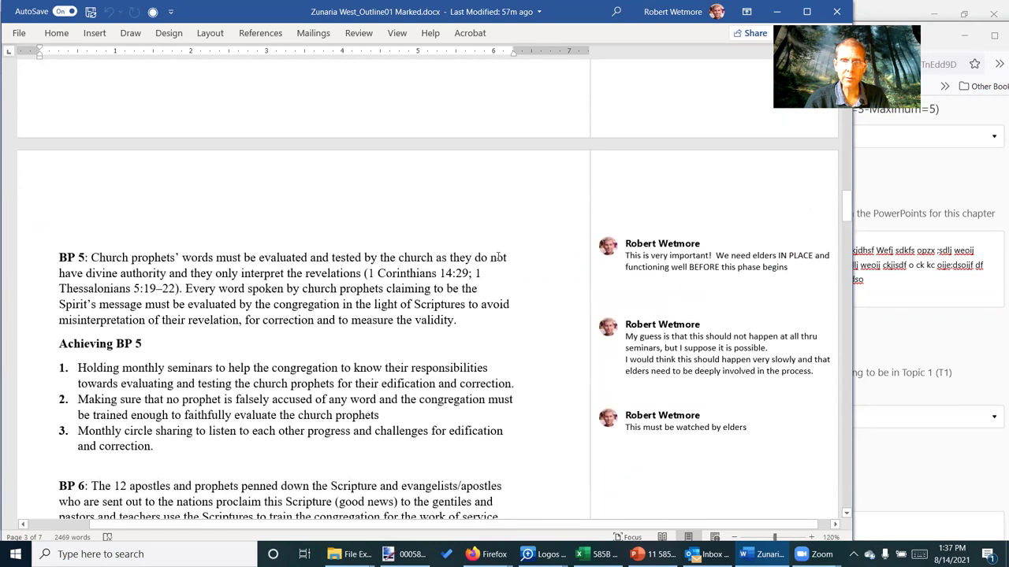
scroll(498, 256, up, 10)
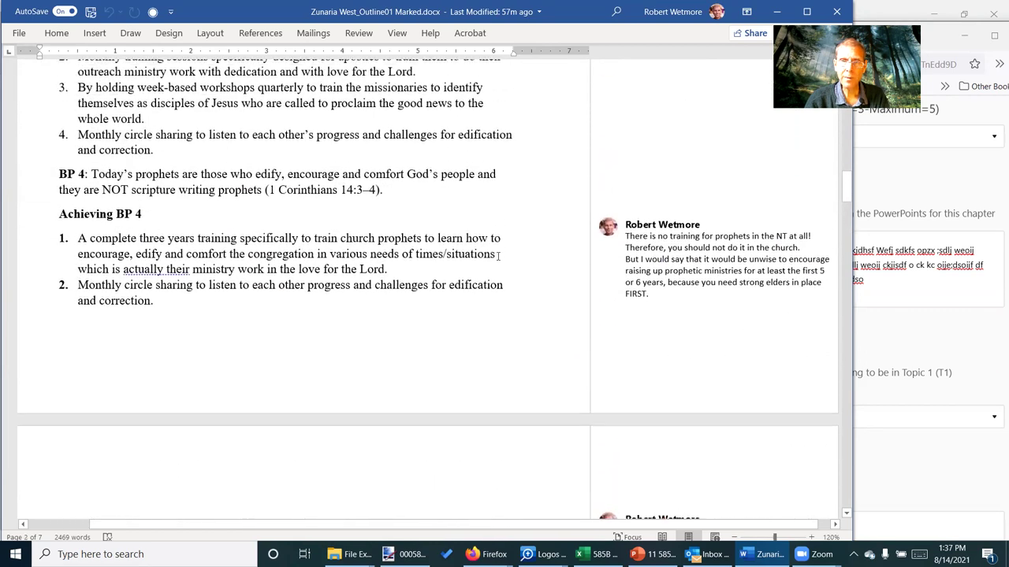
scroll(497, 257, up, 12)
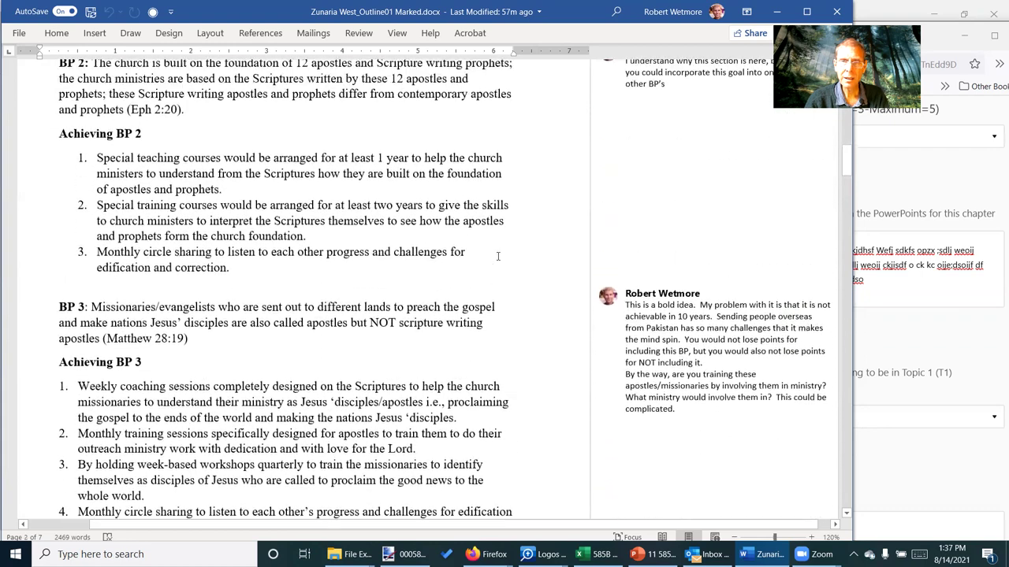
scroll(498, 256, up, 3)
click(675, 251)
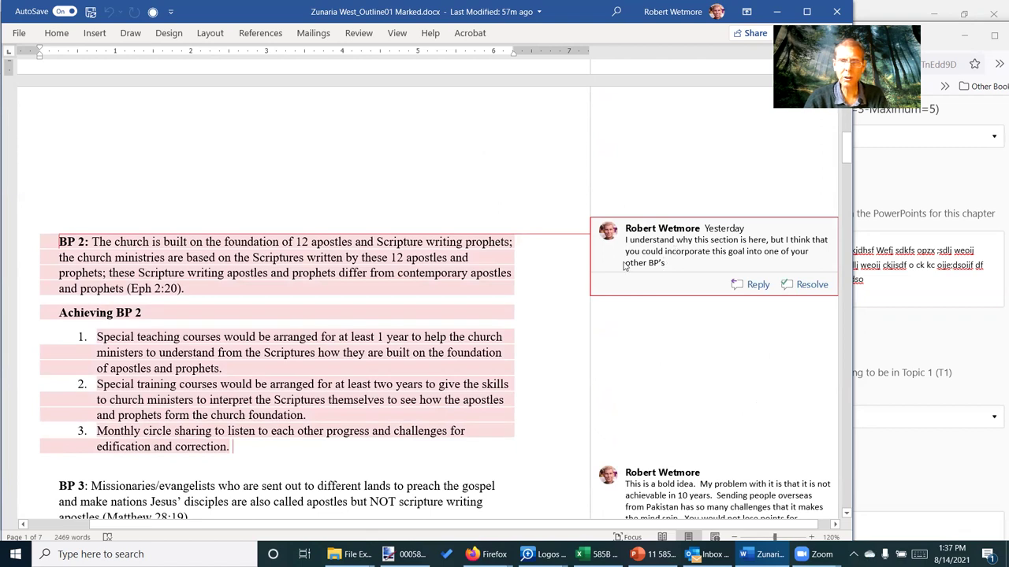
click(505, 290)
Read the Topic #1 comment about too many BPs, then switch to the class calendar
scroll(506, 290, up, 10)
scroll(505, 290, up, 7)
scroll(512, 285, up, 8)
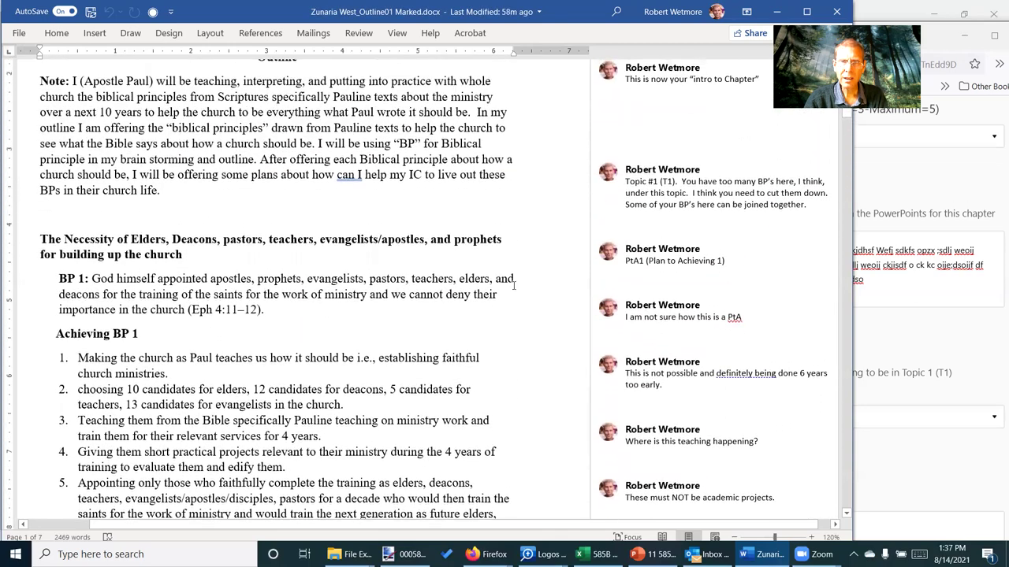
scroll(513, 285, up, 2)
click(653, 225)
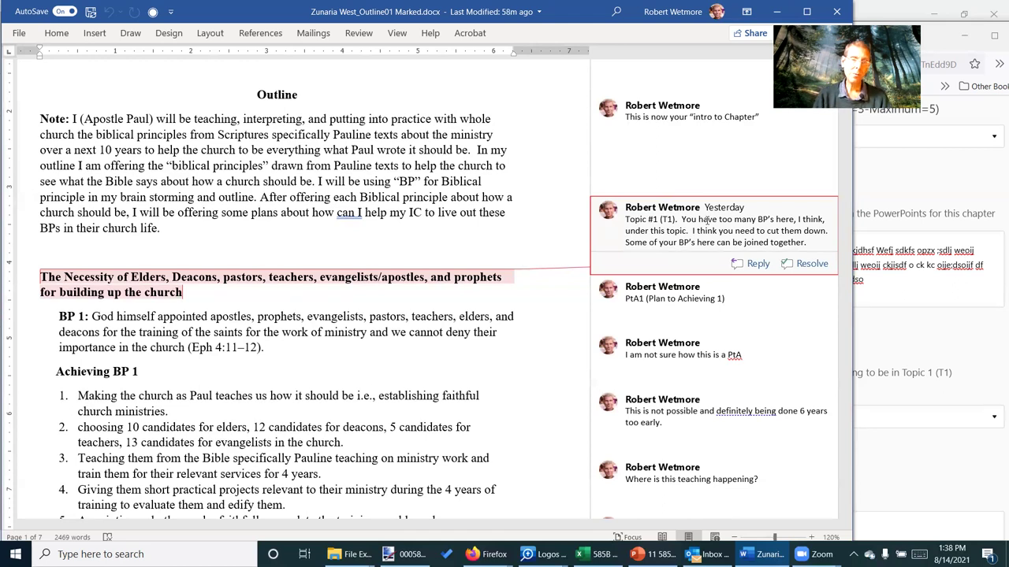
key(alt+Tab)
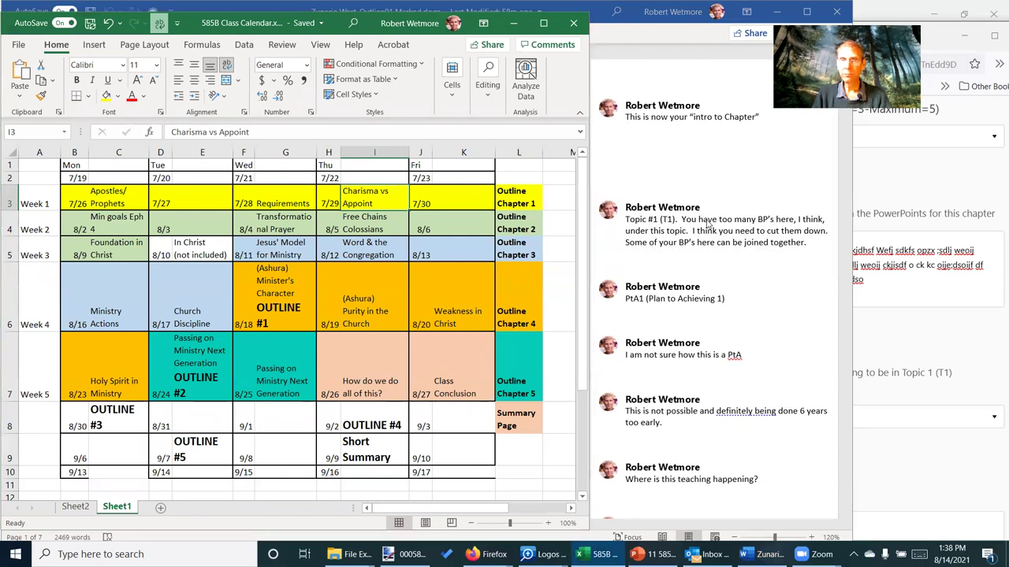
Fill T1 BP1 (written out) with typed and pasted placeholder text, deleting the surplus lines
key(alt+Tab)
key(Tab)
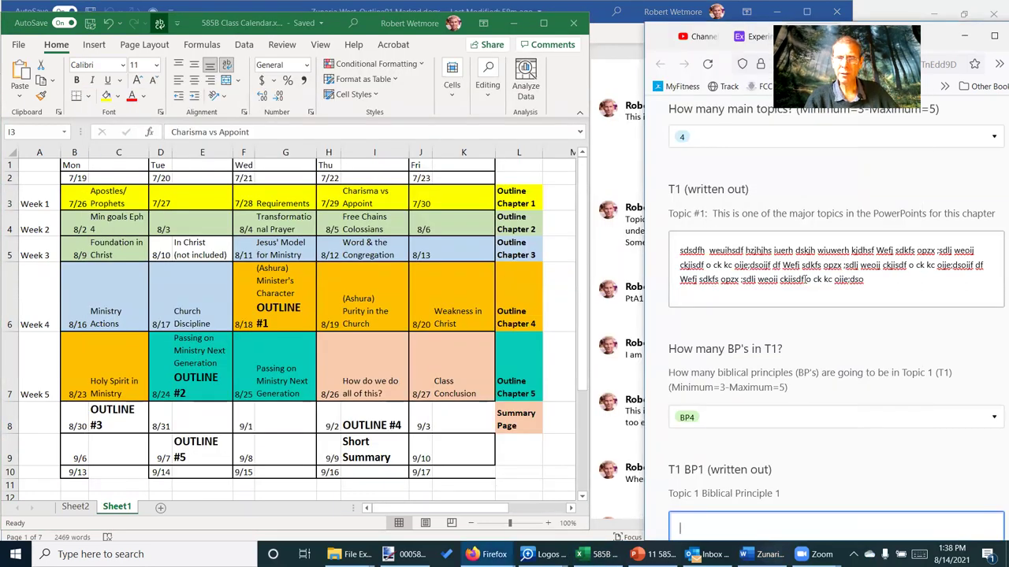
scroll(754, 388, down, 2)
scroll(754, 389, down, 3)
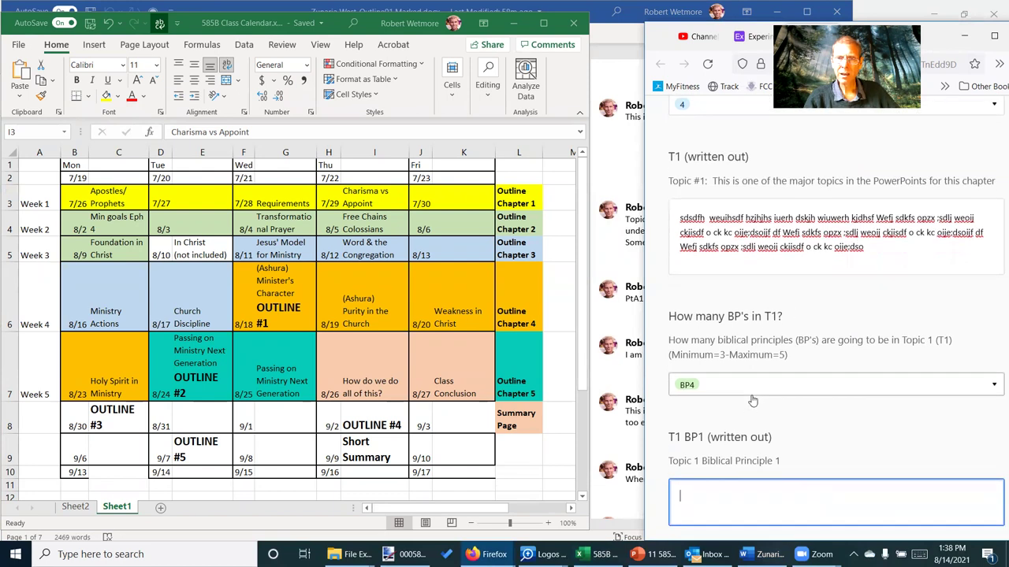
scroll(755, 383, up, 1)
click(756, 382)
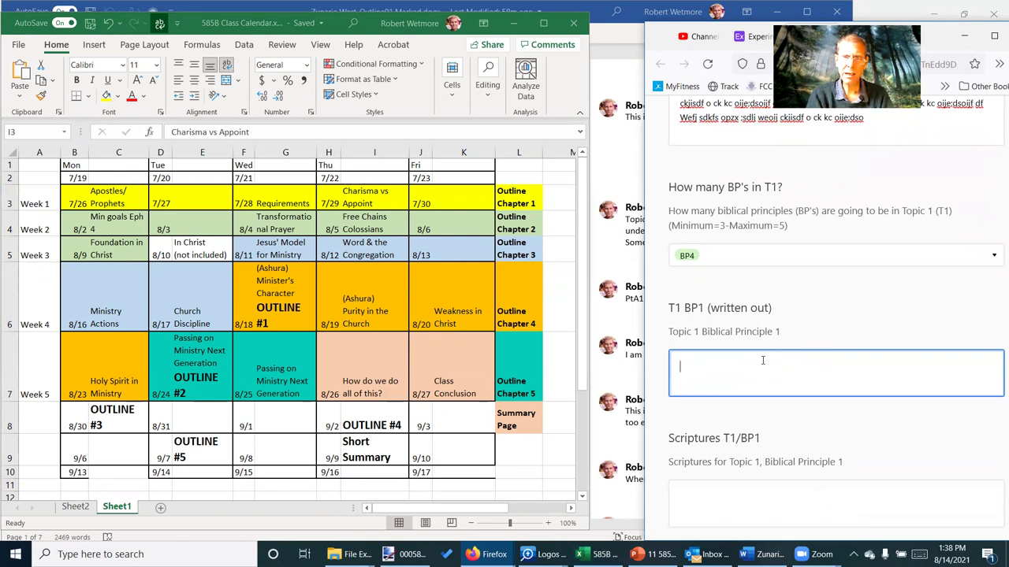
text(sdjwi xlw)
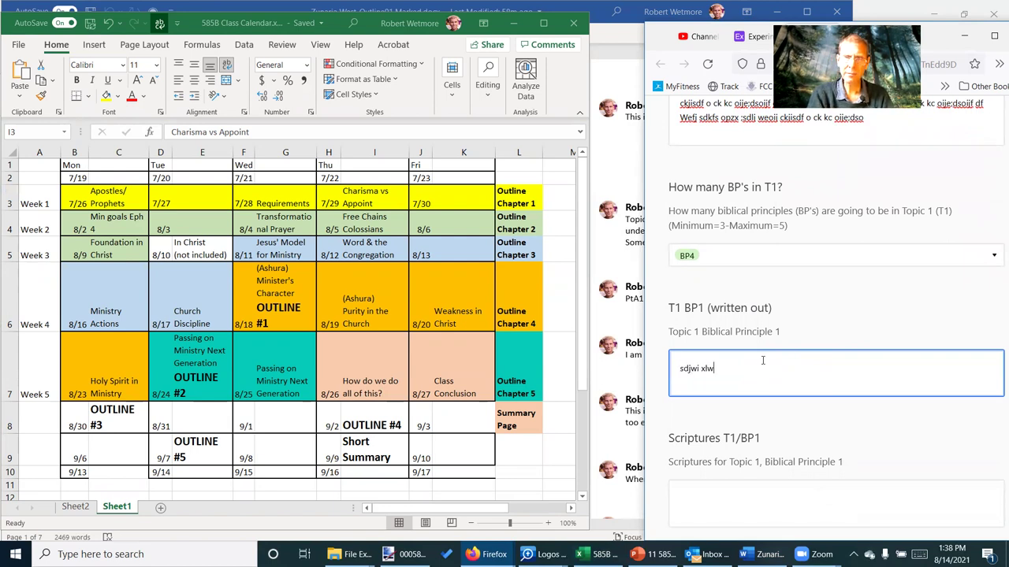
text(ef xoefls fdsio)
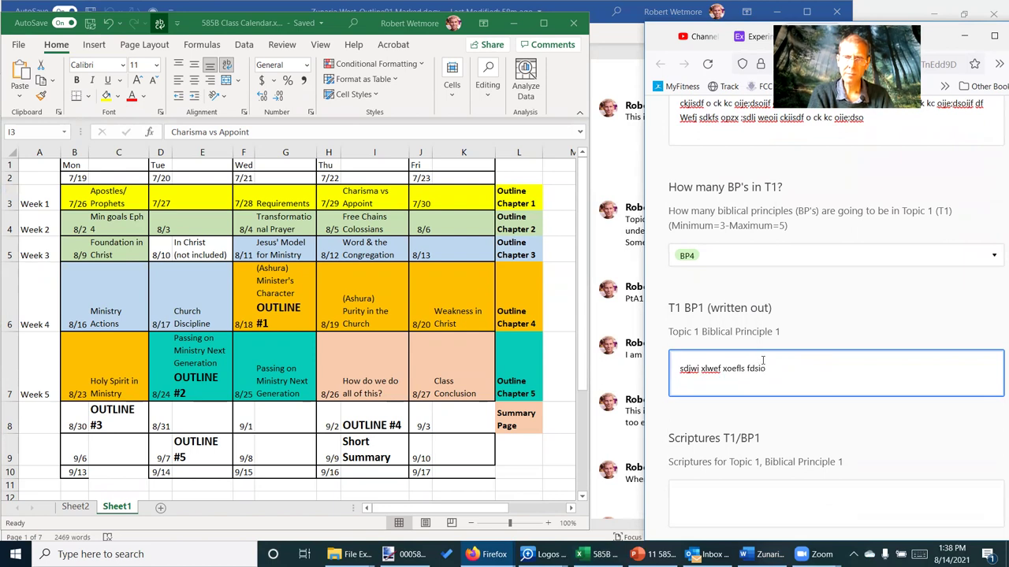
text(Wefj sdkfs opzx ;sdlj weoij ckjisdf o ck kc oije;dsoijf df Wefj sdkfs opzx ;sdlj weoij ckjisdf o ck kc oije;dsoijf df Wefj sdkfs opzx ;sdlj weoij ckjisdf o ck kc oije;dsoijf df Wefj sdkfs opzx ;sdlj weoij ckjisdf o ck kc oije;dsoijf df Wefj sdkfs opzx ;sdlj weoij ckjisdf o ck kc oije;dsoijf df Wefj sdkfs opzx ;sdlj weoij ckjisdf o ck kc oije;dsoijf df)
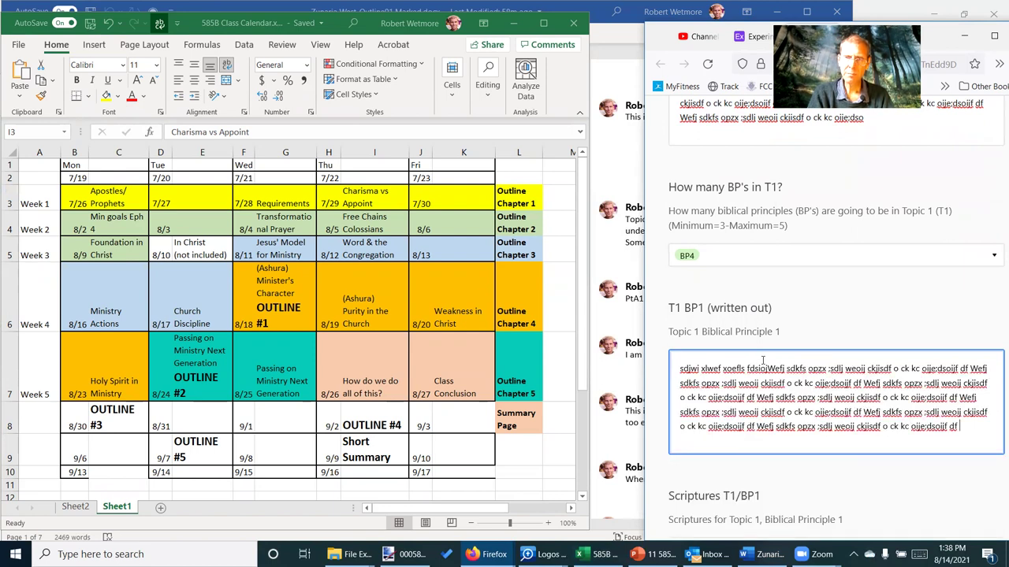
key(shift+Up)
key(shift+Up)
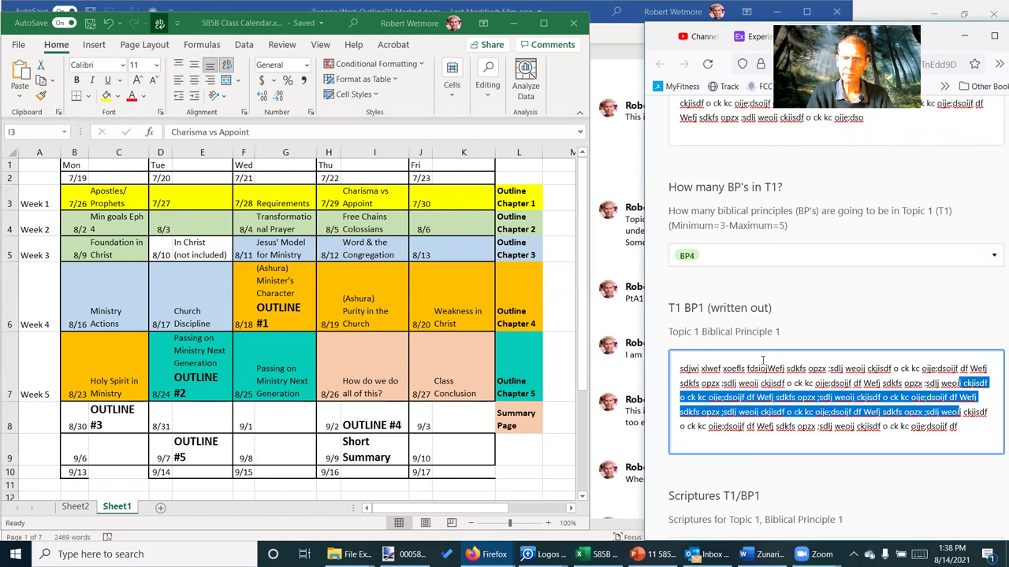
key(BackSpace)
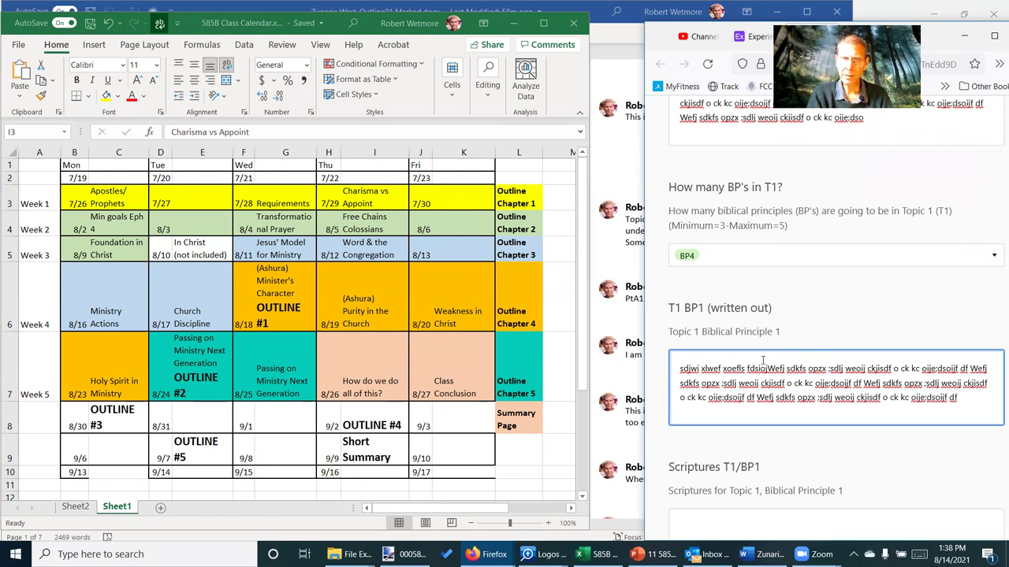
key(Tab)
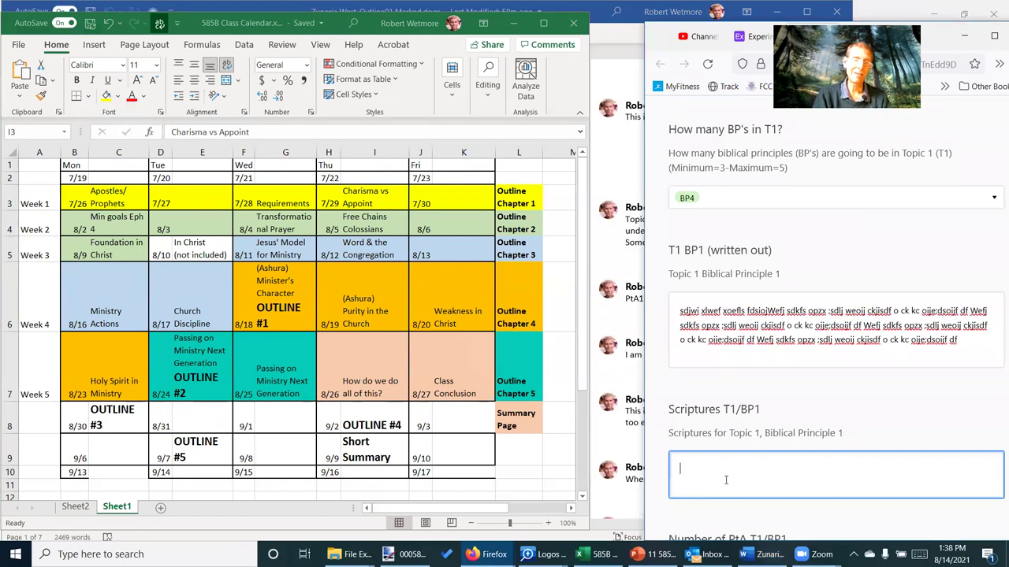
Enter Romans 32:5 and 3 Corinthiasn 3:15 on separate lines in Scriptures T1/BP1
text(Romans)
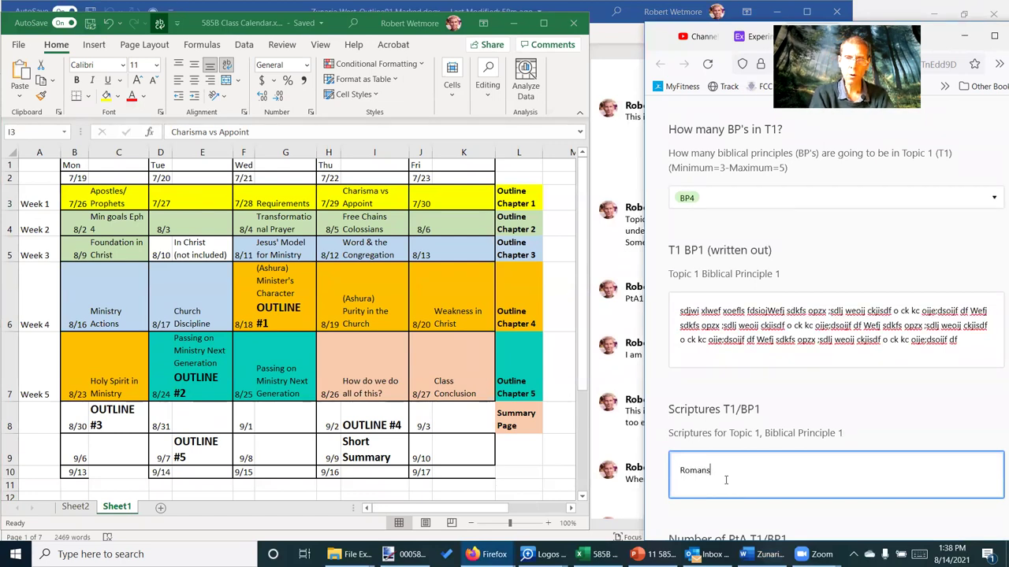
text( 32:5)
key(Return)
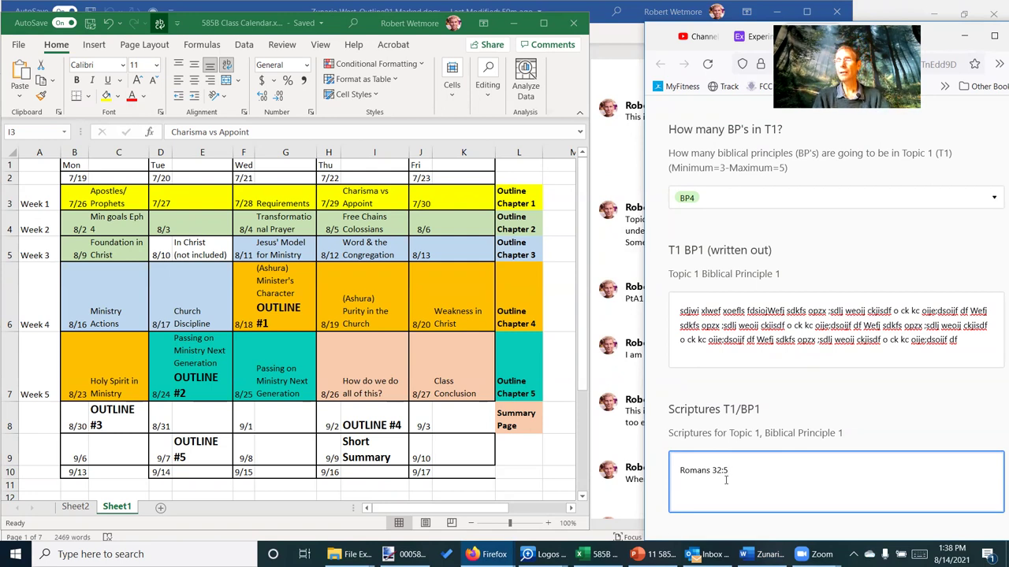
text(3)
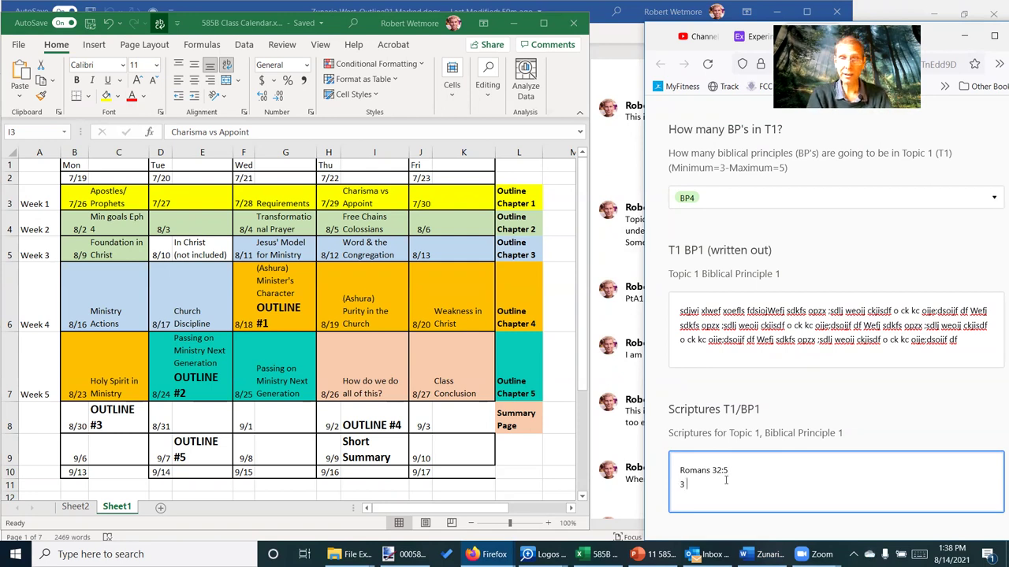
text( Corinthiasn 3:15)
key(Return)
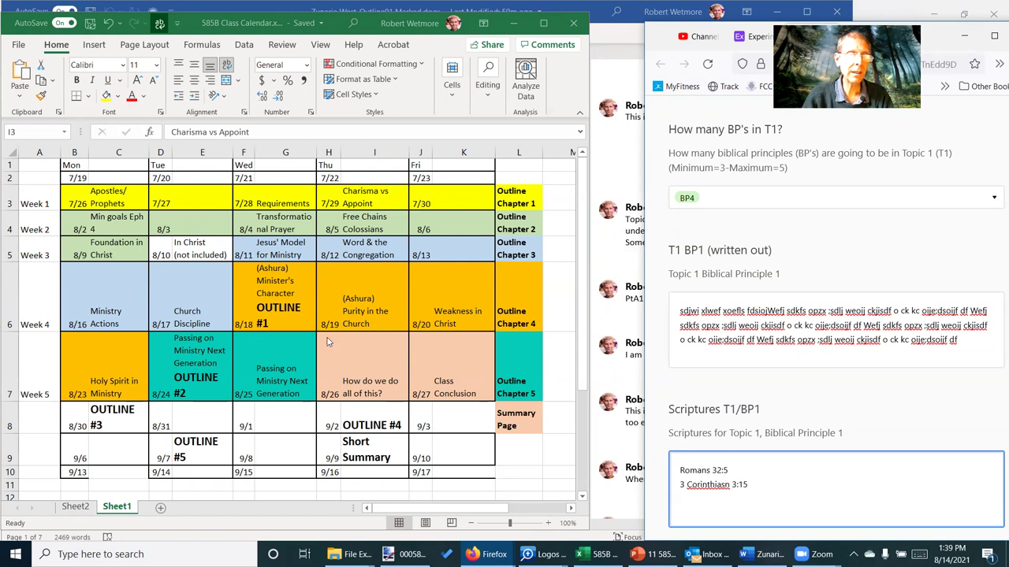
click(112, 203)
Add 3 Timothy 2:5 as the third reference after glancing at the Drive folder
key(alt+Tab)
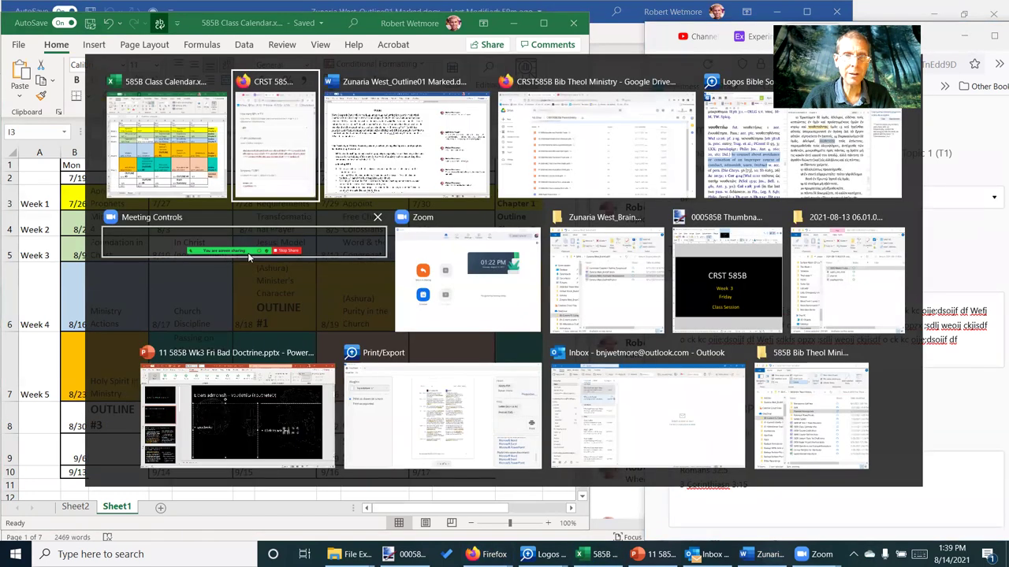
key(Tab)
key(Tab)
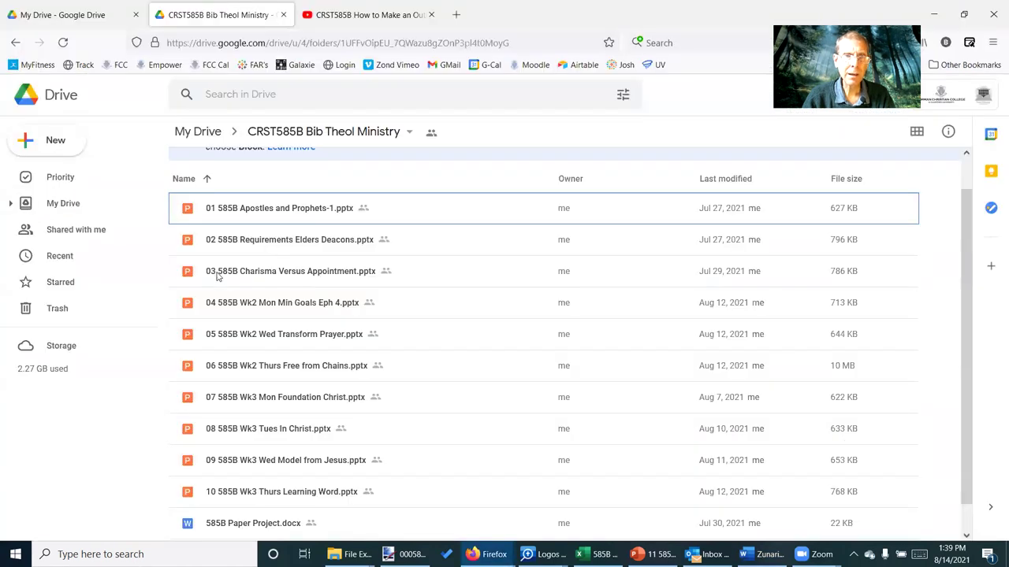
key(alt+Tab)
key(alt+Tab)
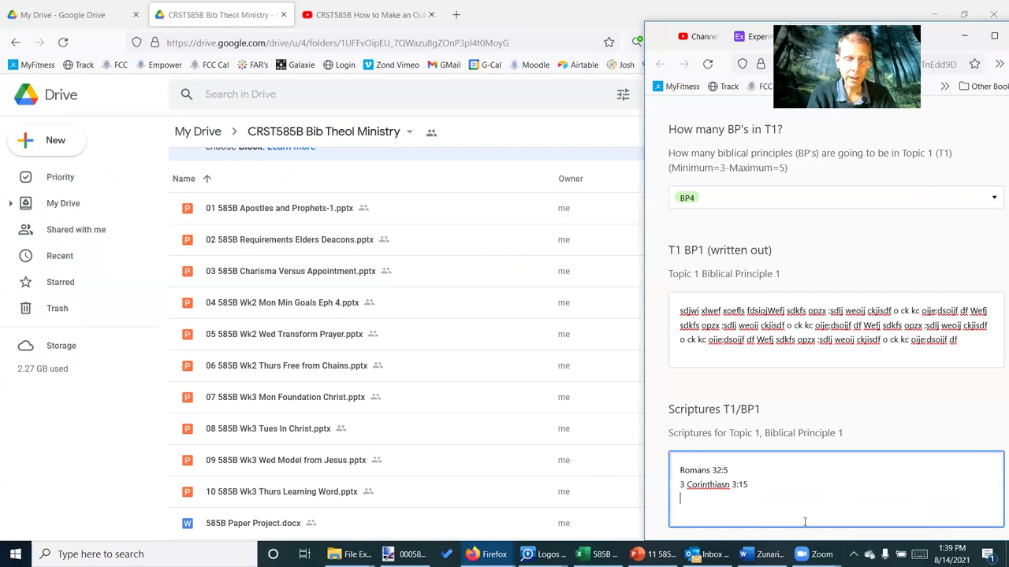
text(3 Tim)
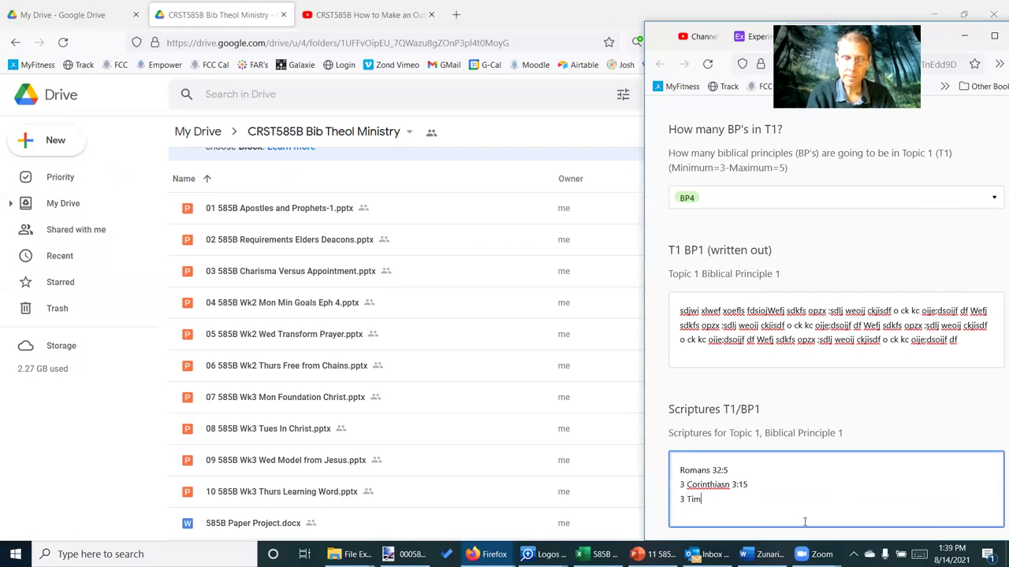
text(othy 2)
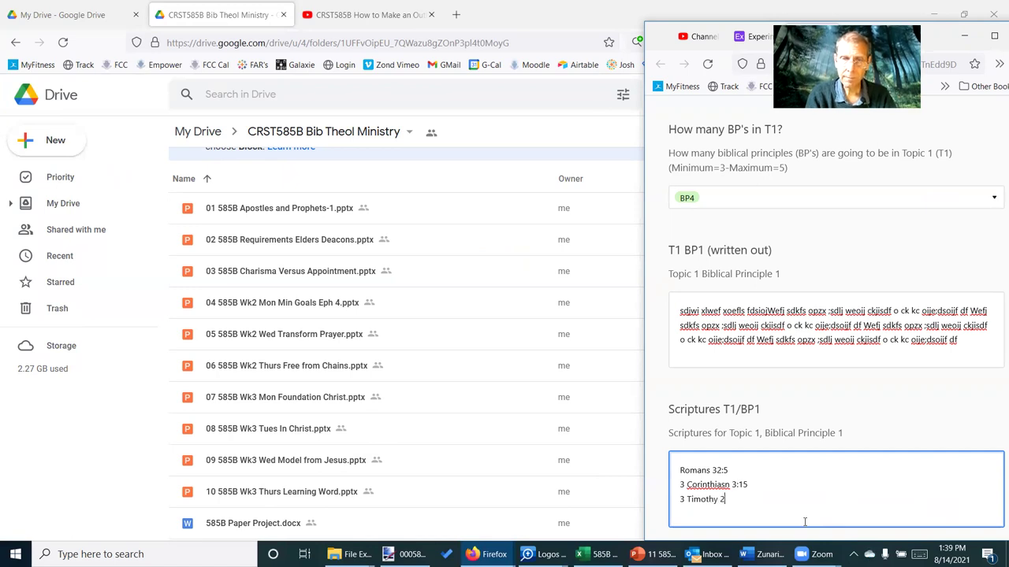
text(:5)
key(Return)
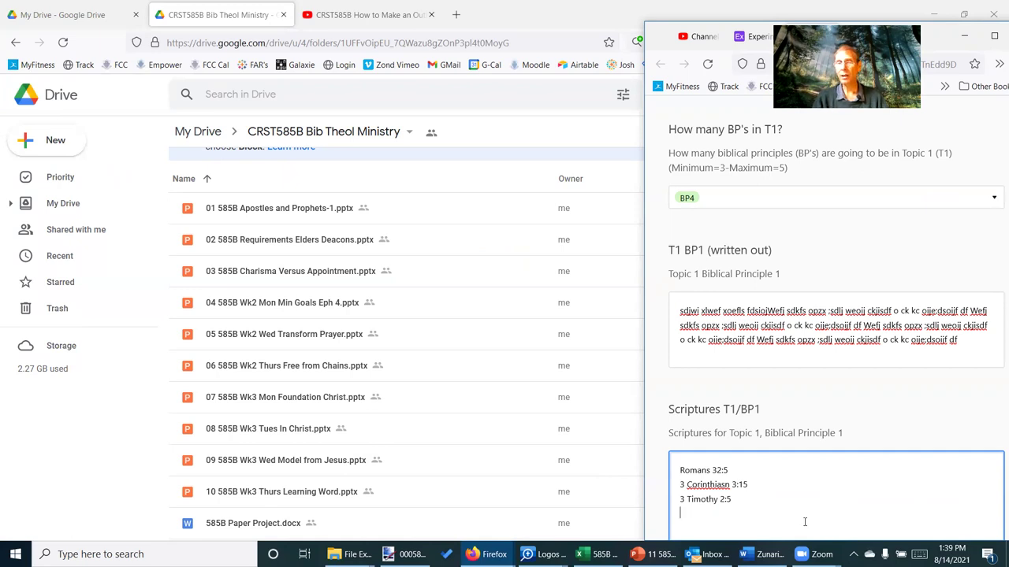
scroll(867, 495, down, 5)
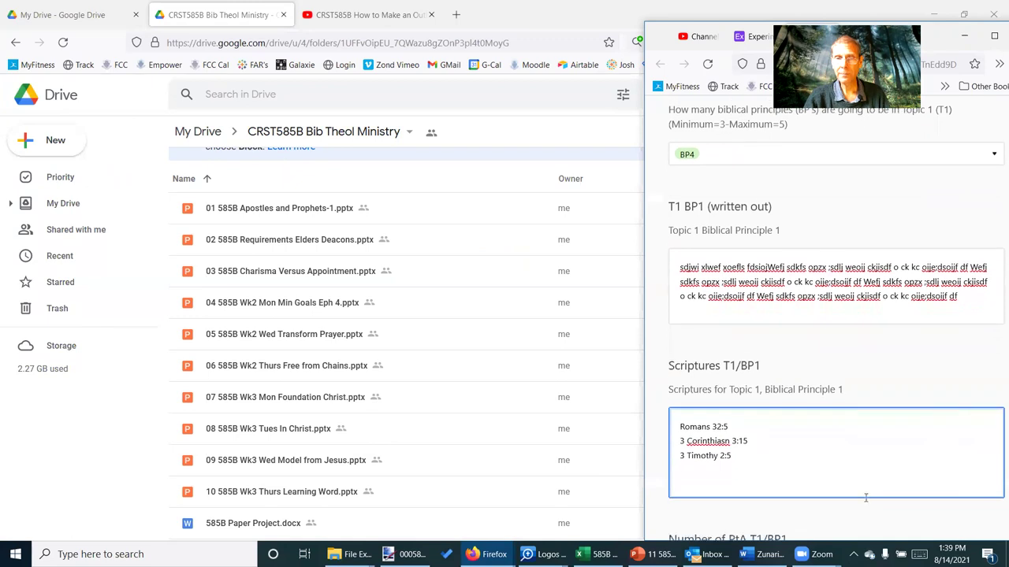
scroll(858, 502, down, 3)
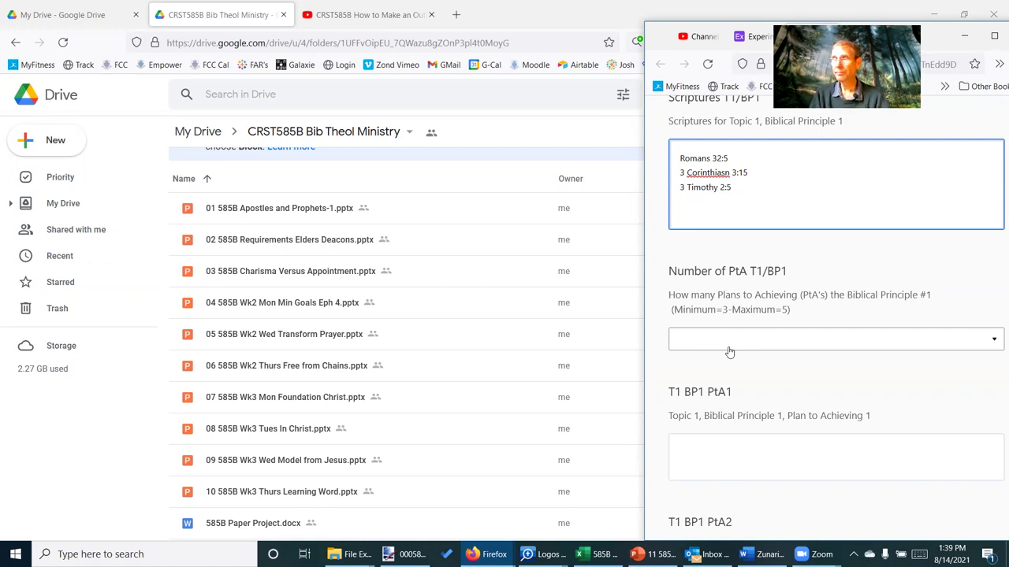
Compare the Word outline's six-step Achieving BP 1 list with Airtable's T1 BP1 answer
key(alt+Tab)
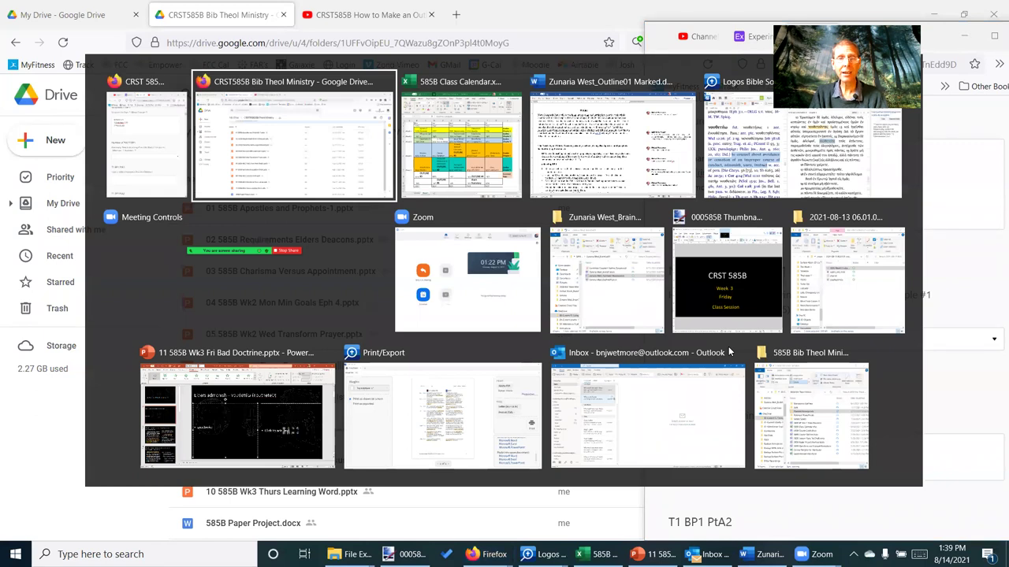
key(alt+Tab)
key(alt+Tab)
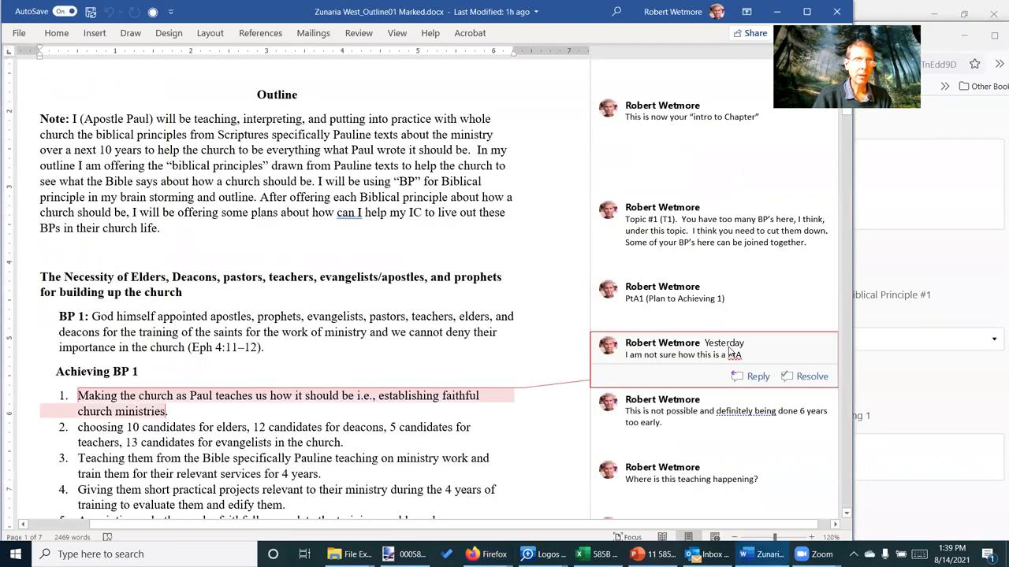
scroll(432, 382, down, 2)
scroll(432, 382, down, 3)
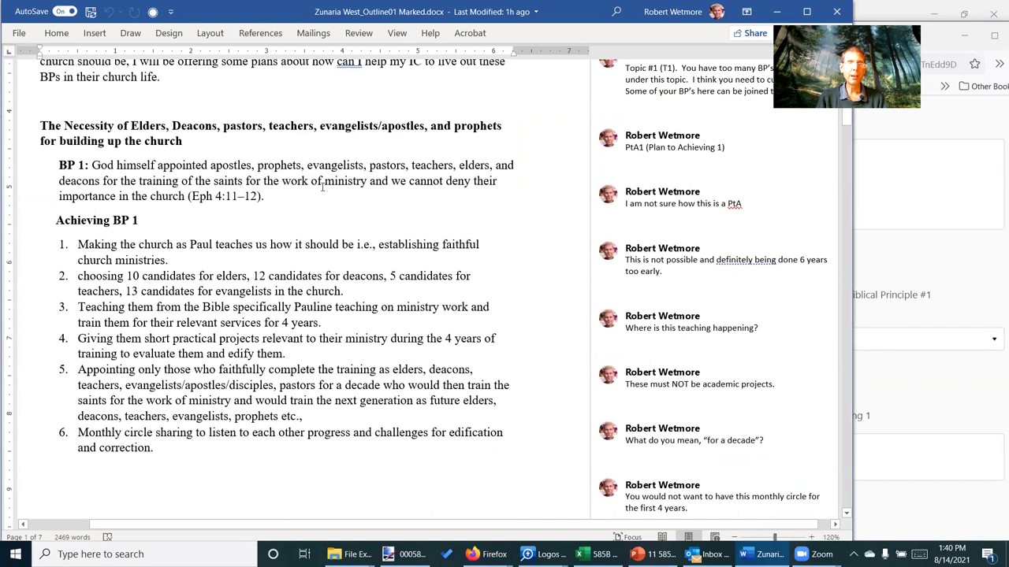
key(alt+Tab)
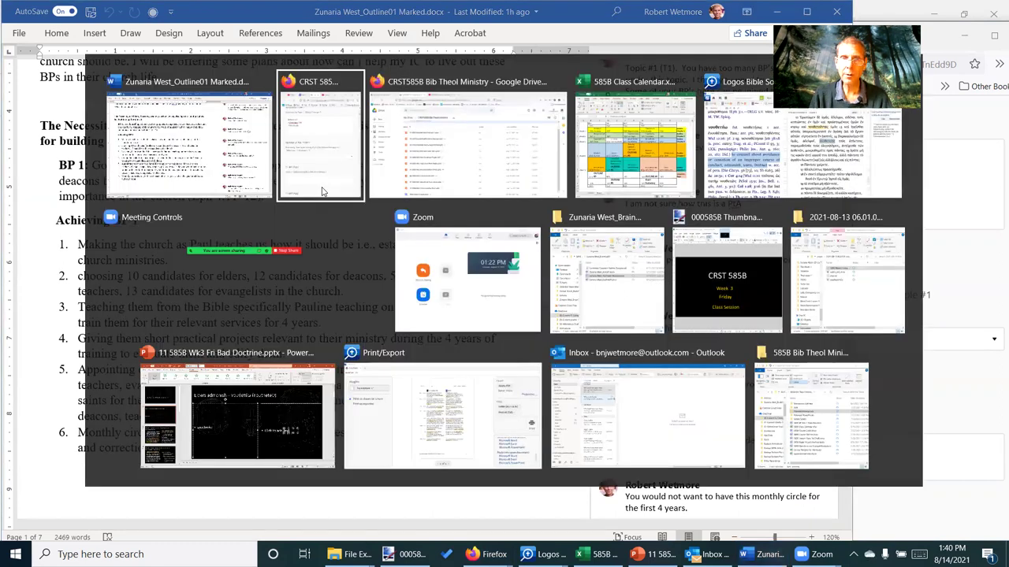
click(322, 191)
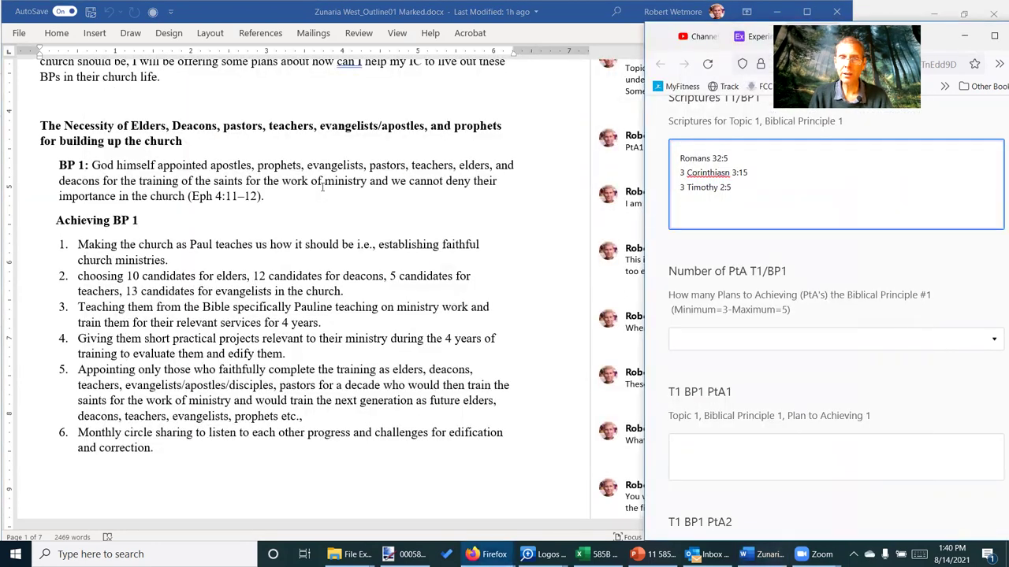
scroll(778, 238, up, 3)
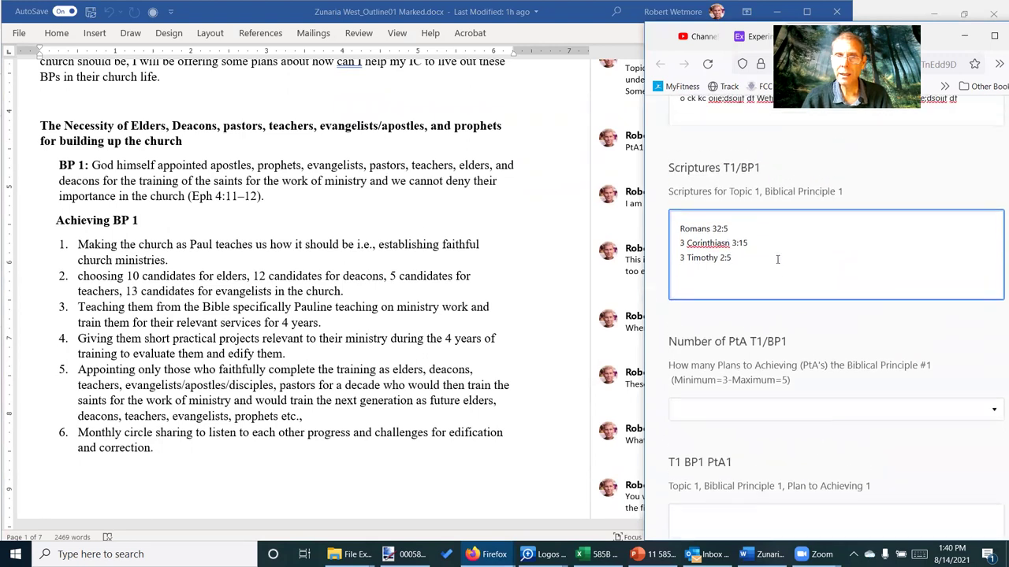
click(780, 238)
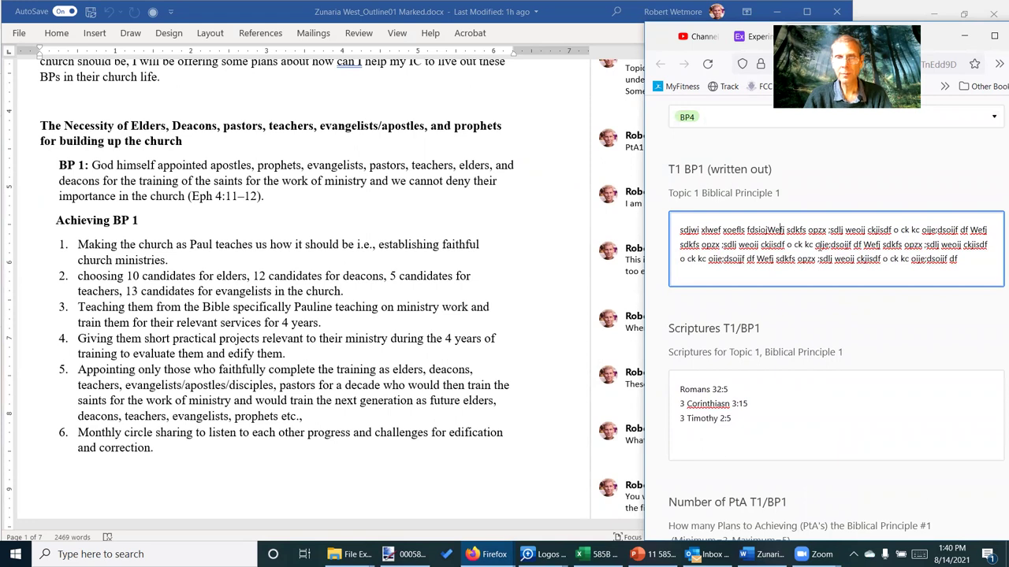
scroll(780, 229, down, 4)
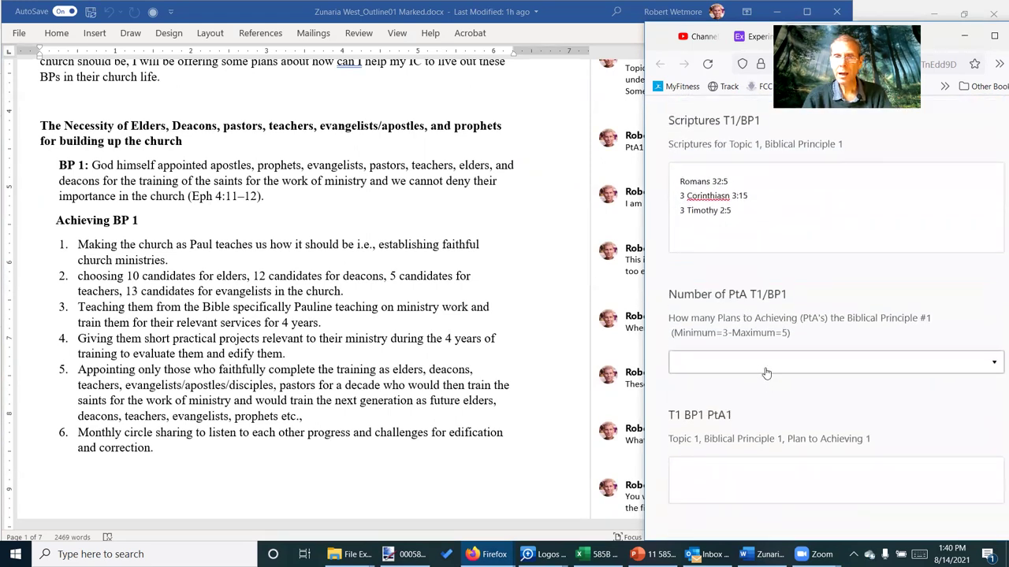
key(alt+Tab)
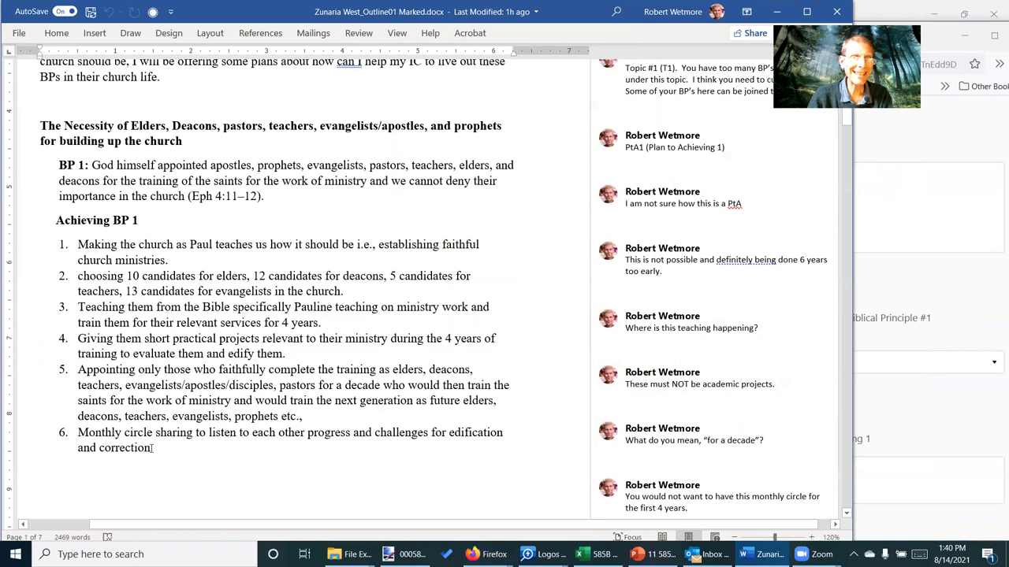
mouse_move(166, 433)
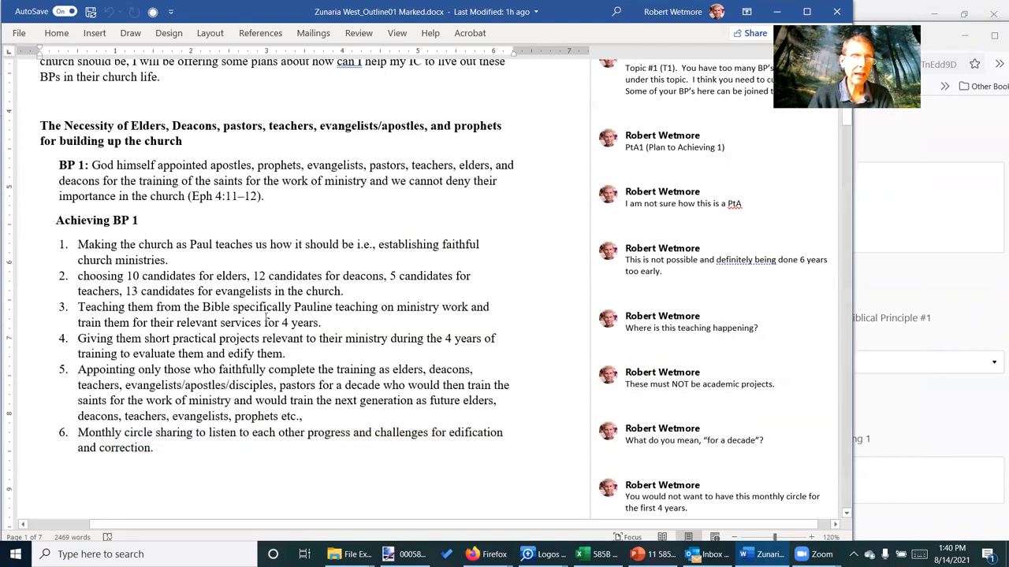
mouse_move(259, 326)
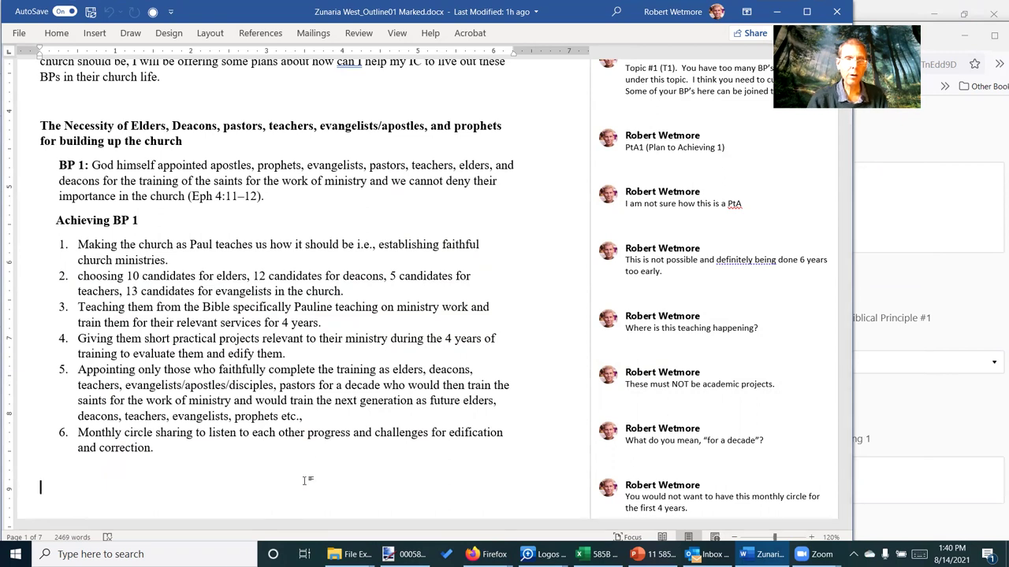
click(626, 309)
click(664, 202)
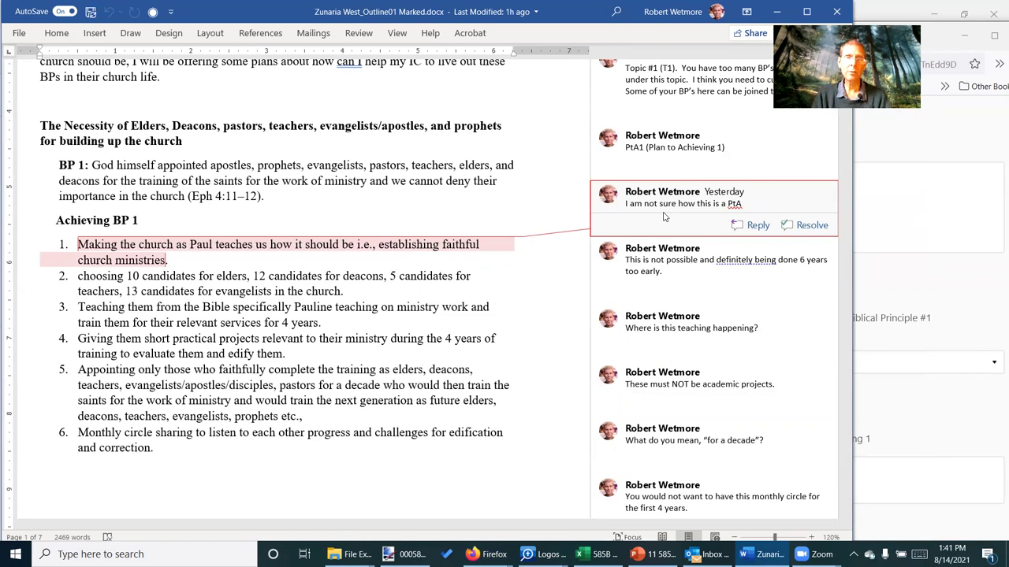
Choose 3 PtA's for Number of PtA T1/BP1 and select the T1 BP1 PtA1 box
key(alt+Tab)
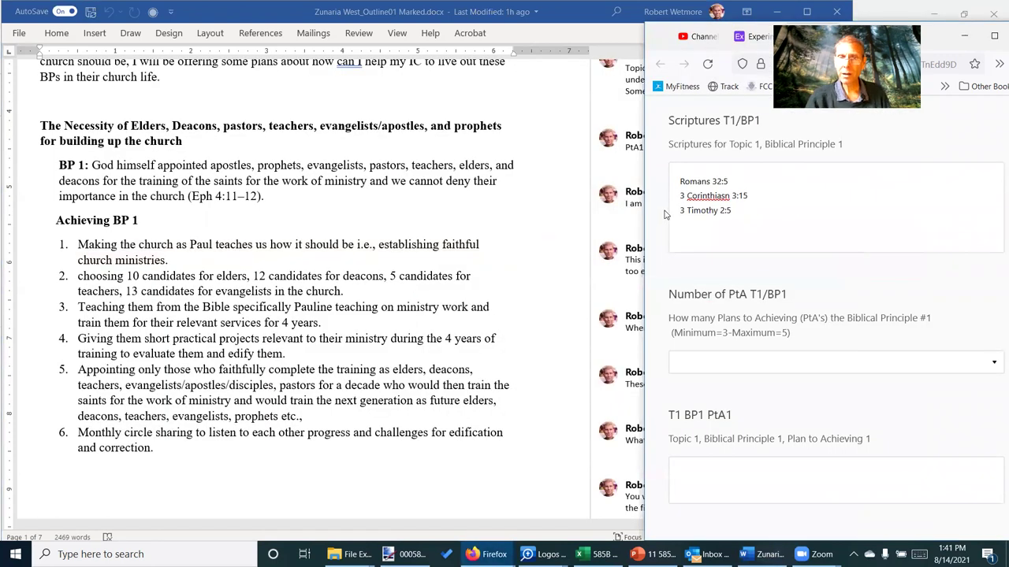
click(842, 367)
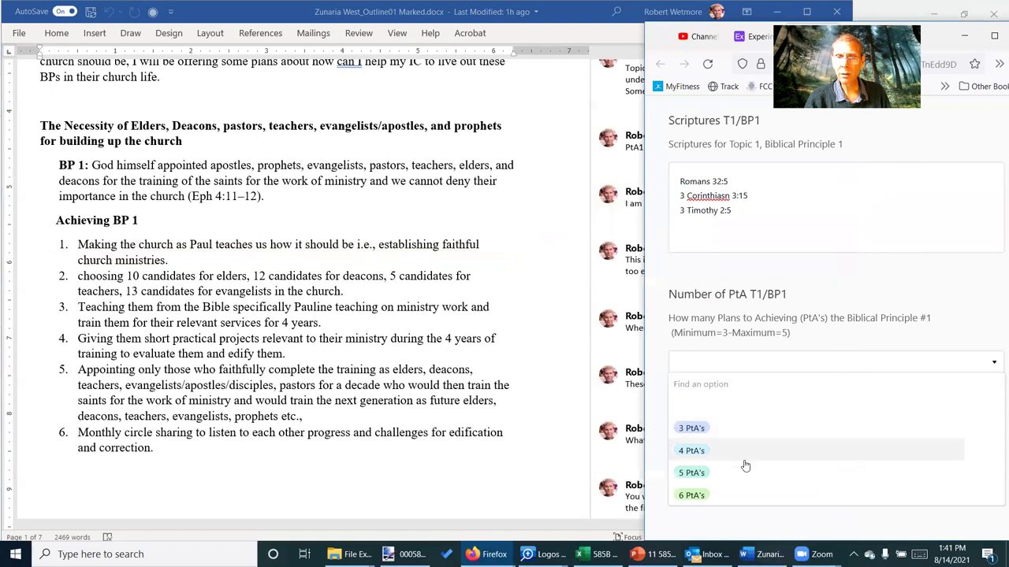
click(732, 432)
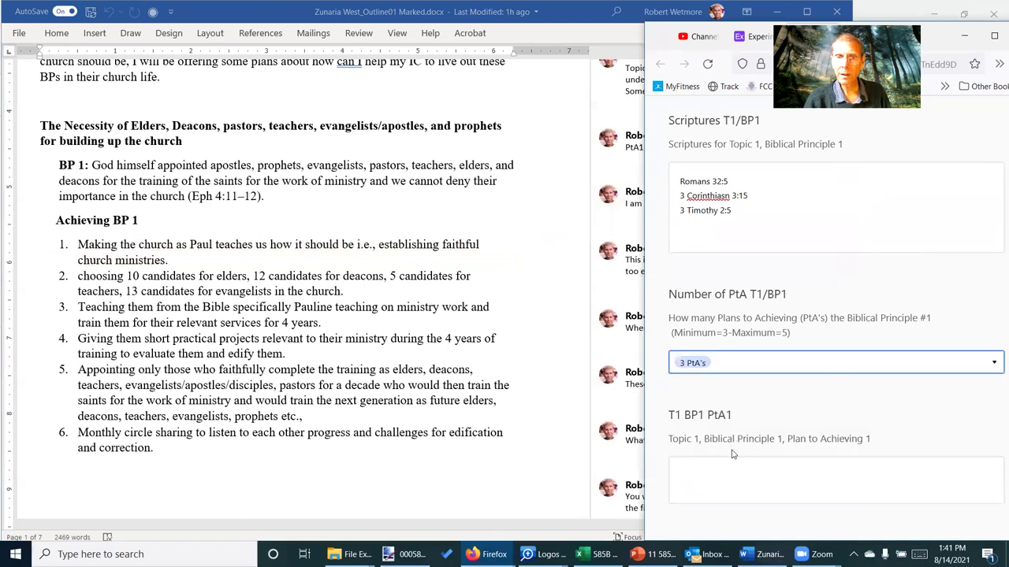
scroll(732, 455, down, 1)
scroll(732, 455, down, 3)
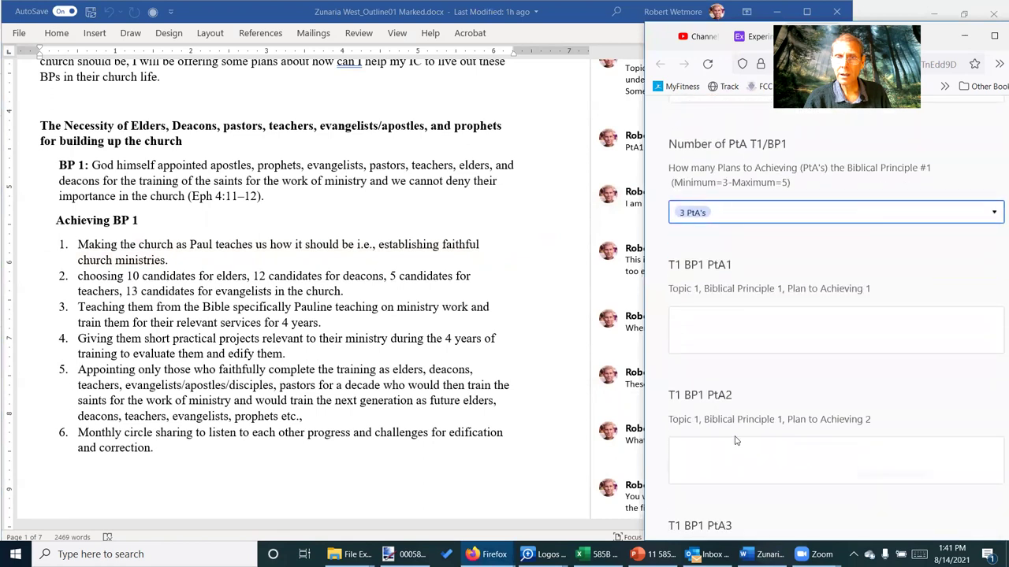
click(736, 304)
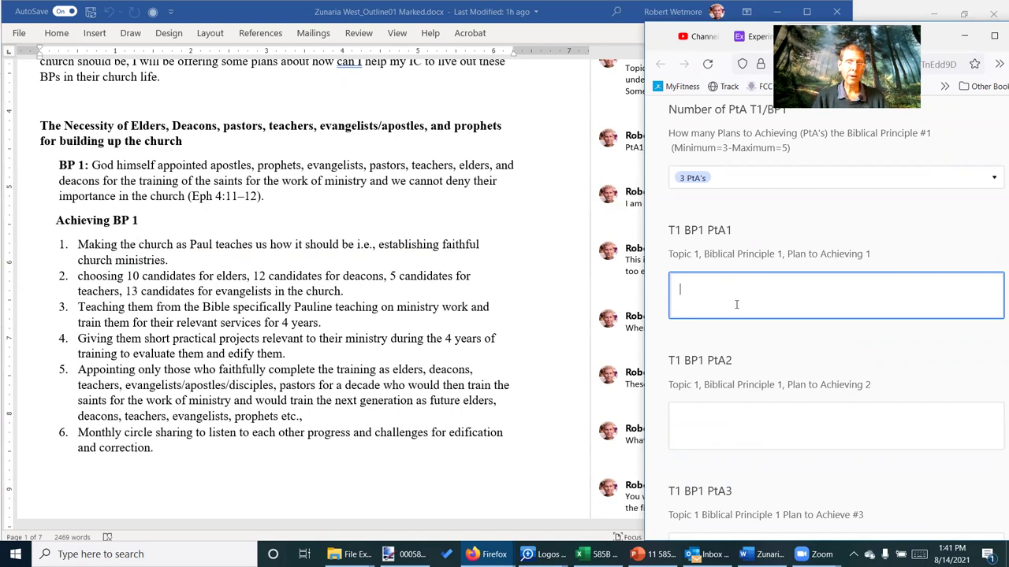
Cycle through the open windows toward the CRST585B Bib Theol Ministry Drive folder
key(alt+Tab)
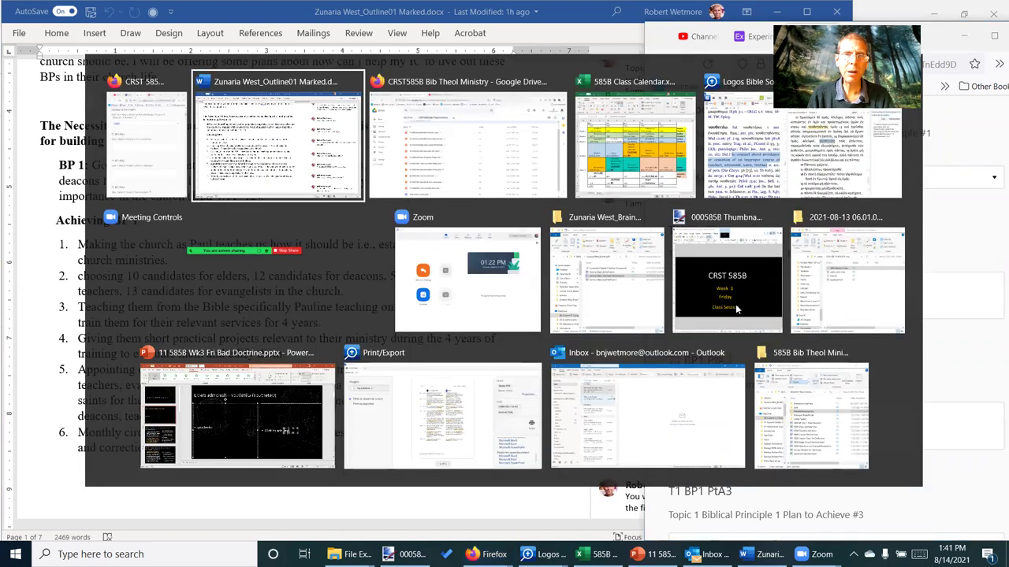
key(alt+Tab)
key(alt+Tab)
key(alt+Tab)
key(alt+Tab)
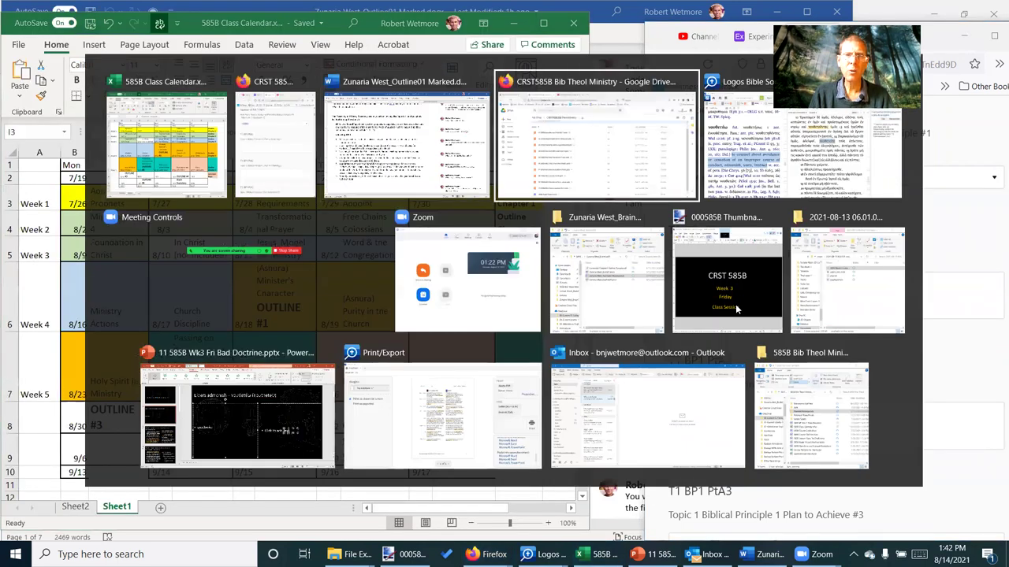
key(alt+Tab)
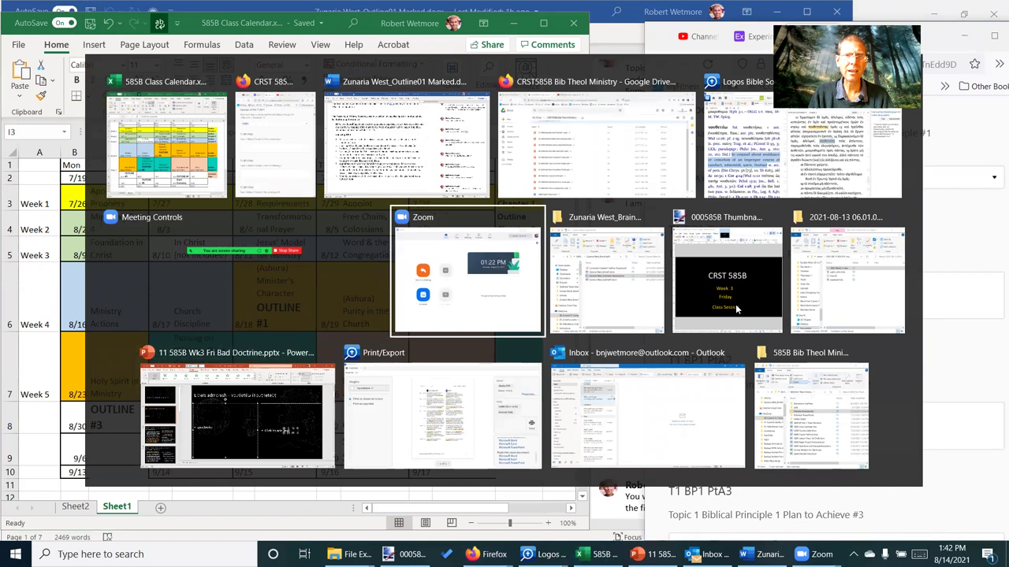
key(alt+Tab)
key(alt+Tab)
key(alt+Tab)
key(alt+Tab)
key(alt+Tab)
key(alt+Tab)
key(alt+Tab)
key(alt+Tab)
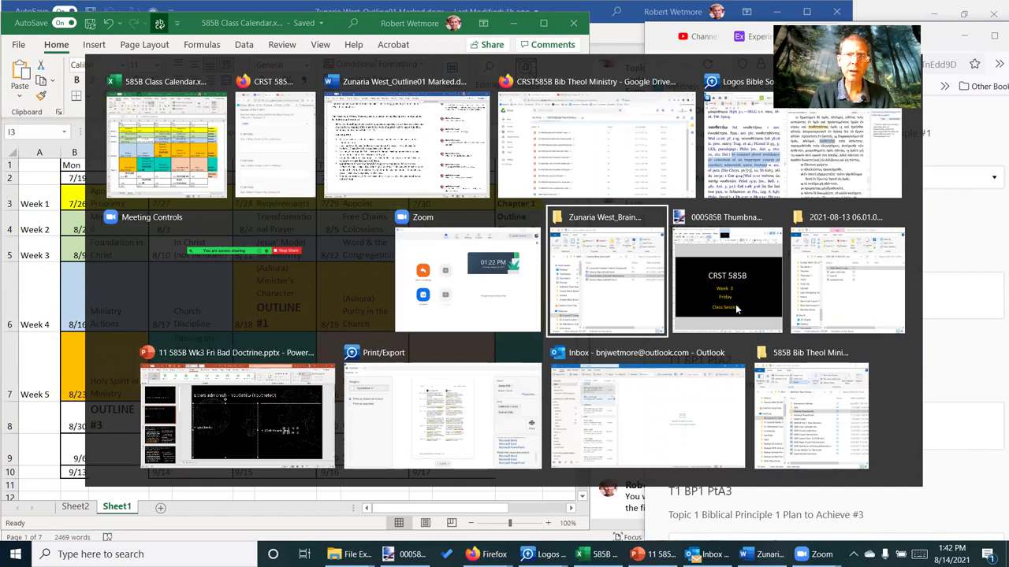
key(alt+Tab)
key(alt+Tab)
key(alt+Tab)
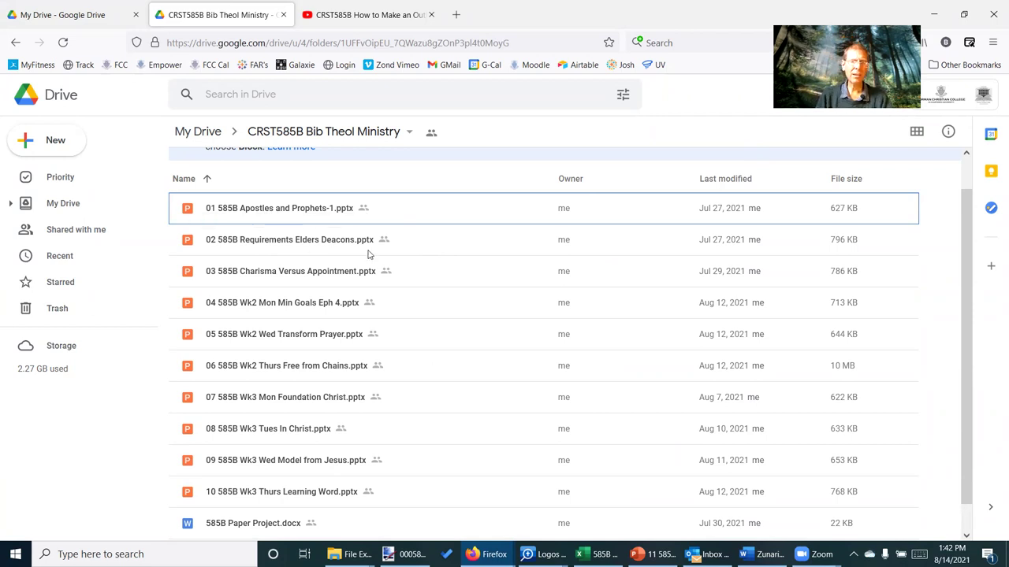
Paste placeholder text into T1 BP1 PtA1, ending "which wouldn't start until the 4th year...."
key(alt+Tab)
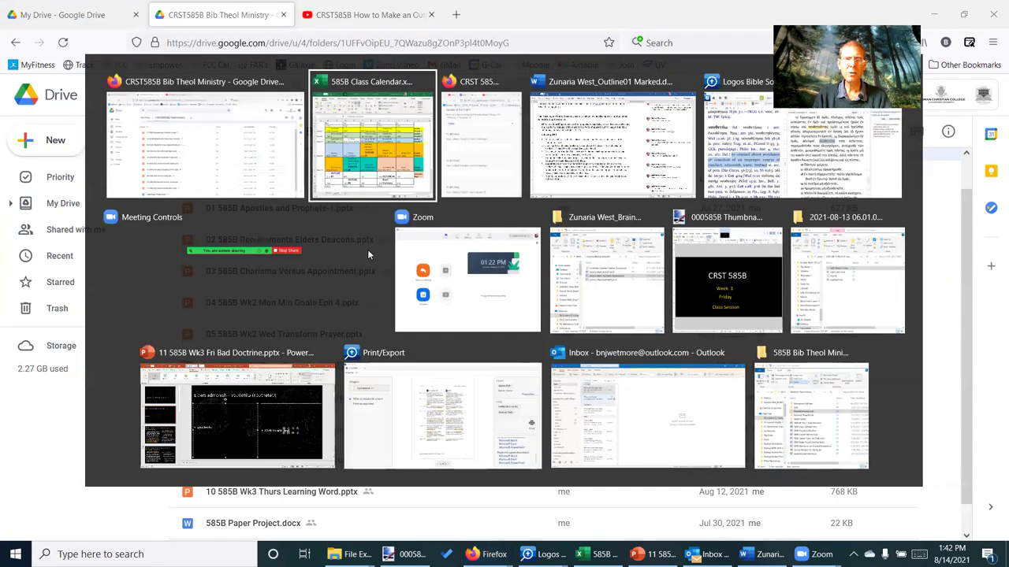
key(alt+Tab)
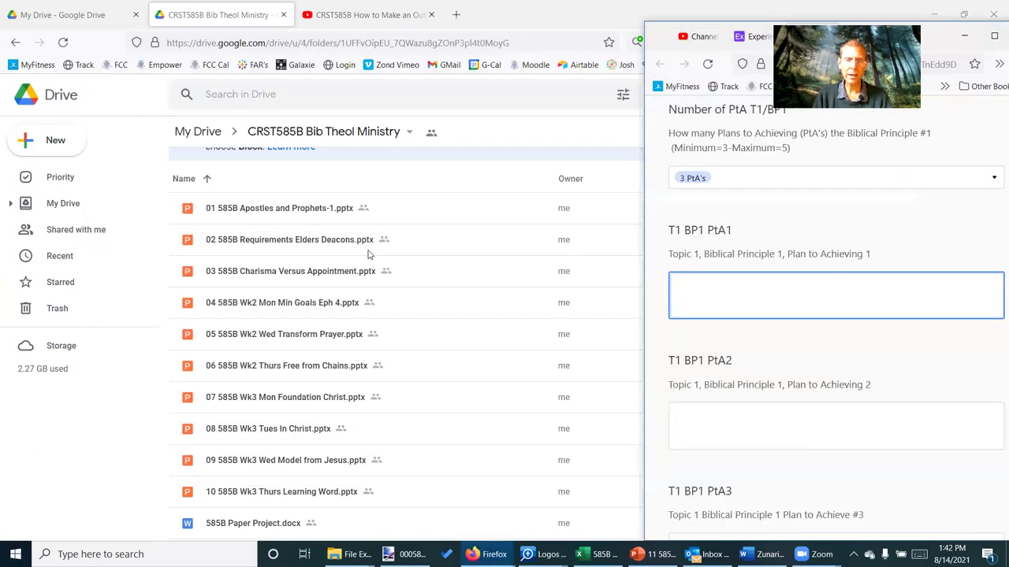
text(j ckjisdf o ck kc ojje:dsoijf df Wefj sdkfs opzx ;sdlj weoij ckjisdf o ck kc ojje:dsoijf df Wefj sdkfs opzx ;sdlj weoij ckjisdf o ck kc ojje:dsoijf df Wefj sdkfs opzx ;sdlj weoij)
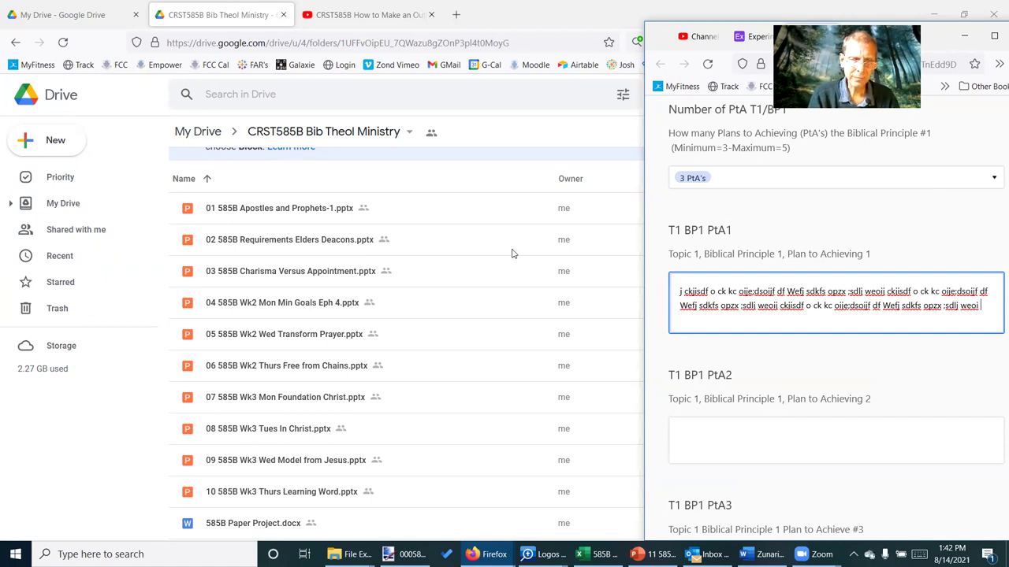
text(which wouldn)
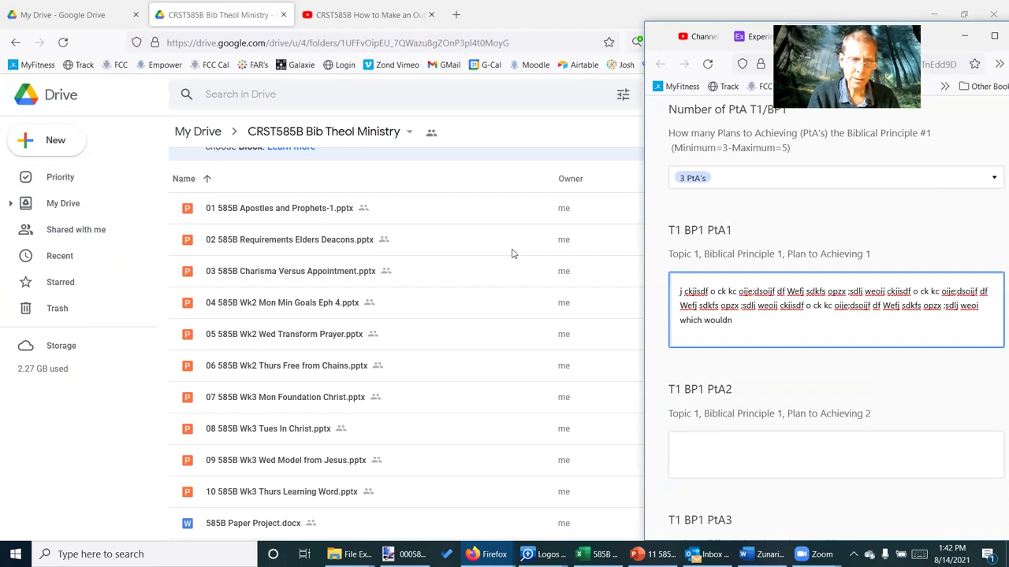
text('t start until the 4th)
text(year)
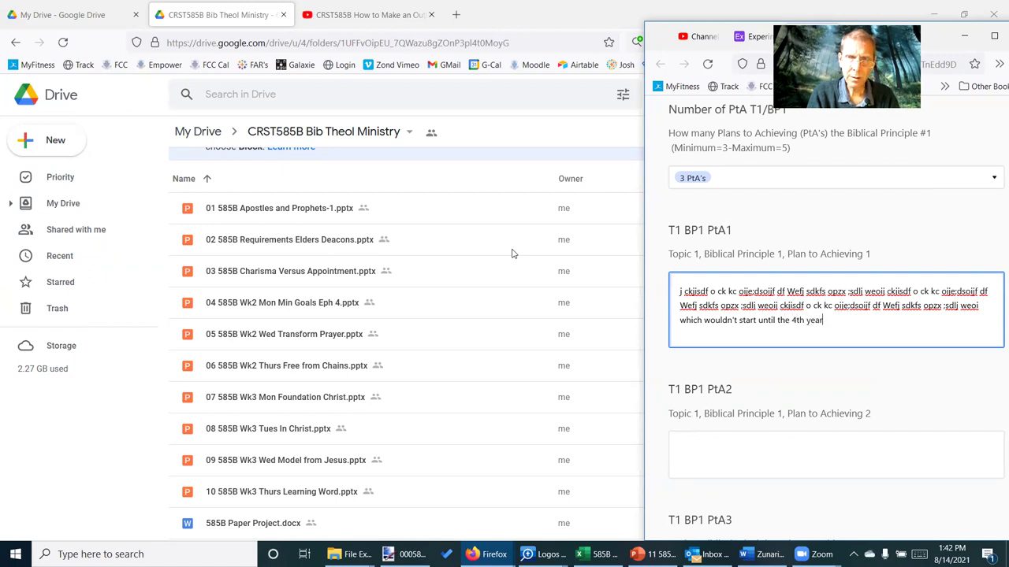
text(....)
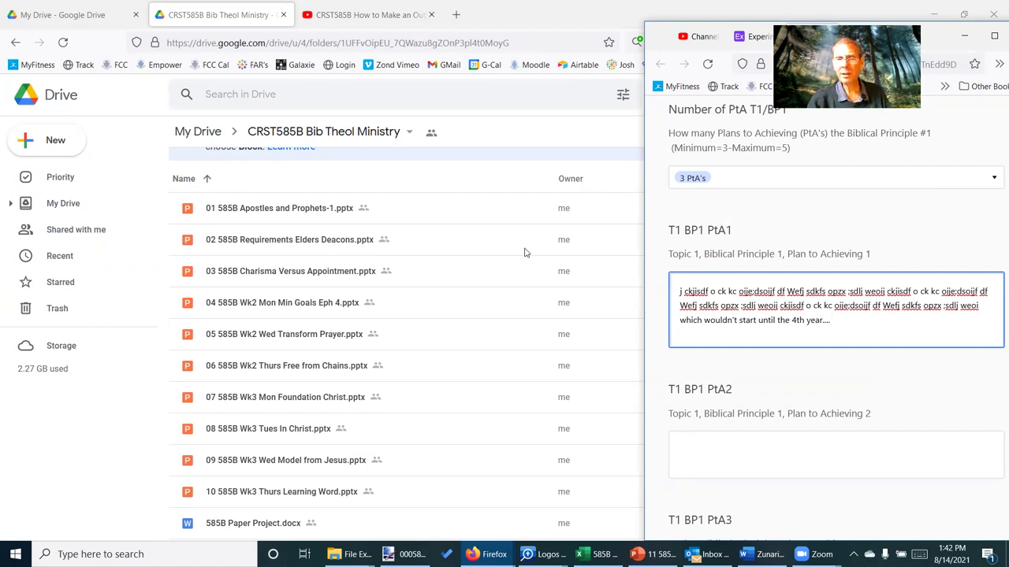
click(793, 461)
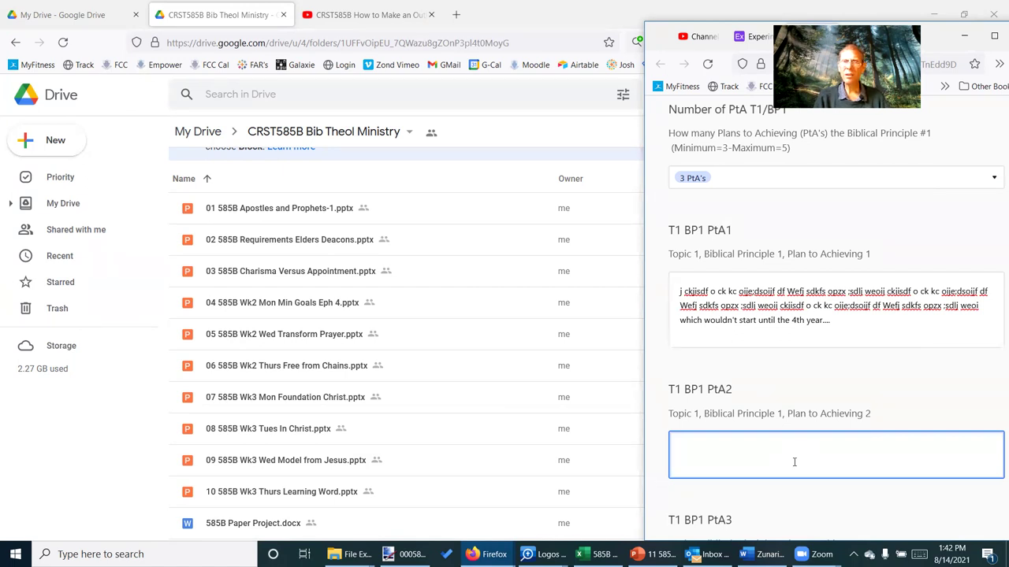
Finish the PtA2 answer with placeholder text ending 'that will take at least 5 years and lots of prayer'
text(j ckjisdf o ck kc oije;dsoijf df Wefj sdkfs opzx ;sdlj weoij ckjisdf o ck kc oije;dsoijf df Wefj sdkfs opzx ;sdlj weoij ckjisdf o ck kc oije;dsoijf df Wefj sdkfs opzx ;sdlj weoi)
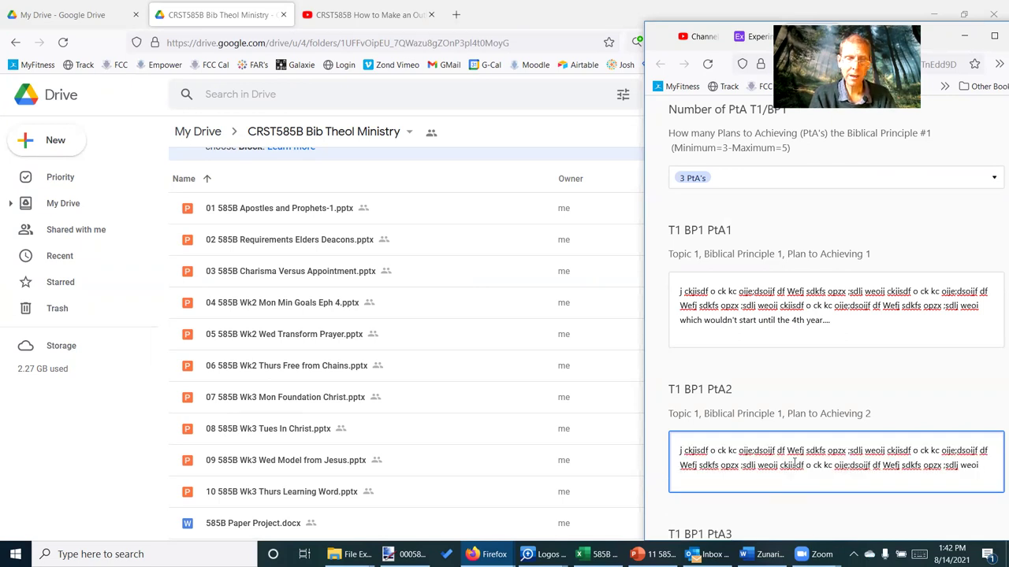
text(that will take at least 5 years and lots of prayer)
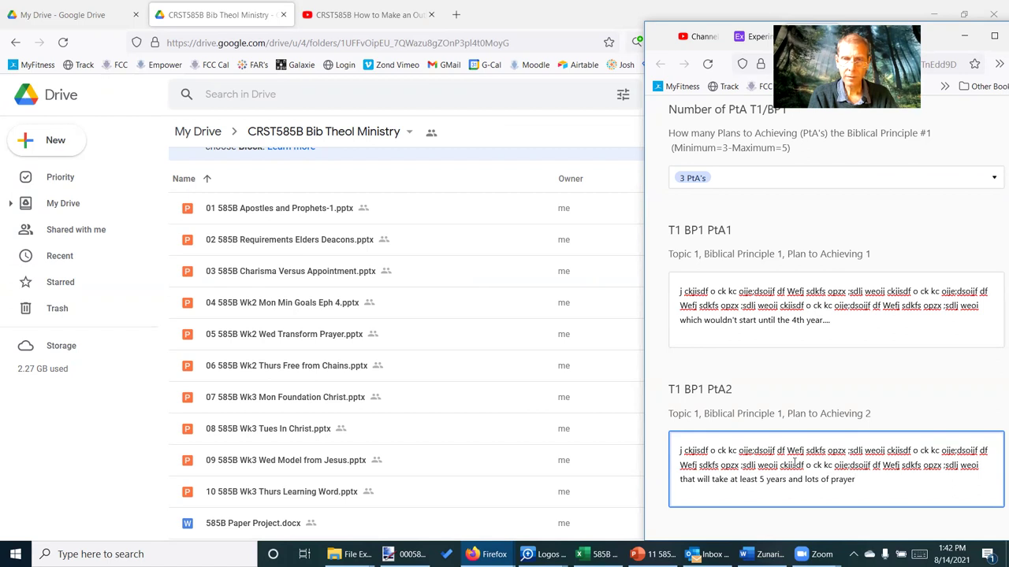
scroll(913, 417, down, 3)
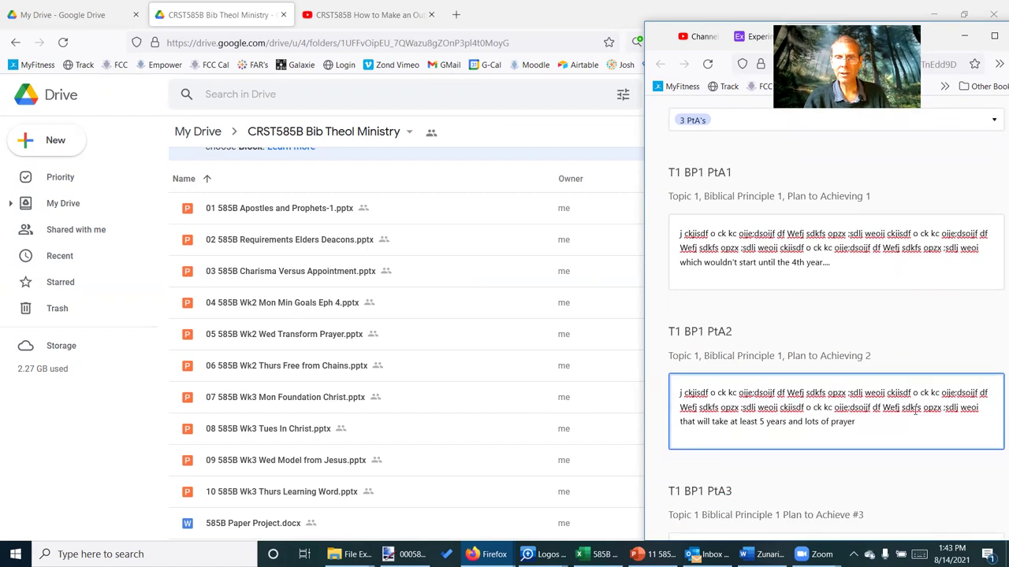
scroll(914, 436, down, 1)
Fill the T1 BP1 PtA3 answer with filler text ending 'this would take the whole 10 years'
click(806, 460)
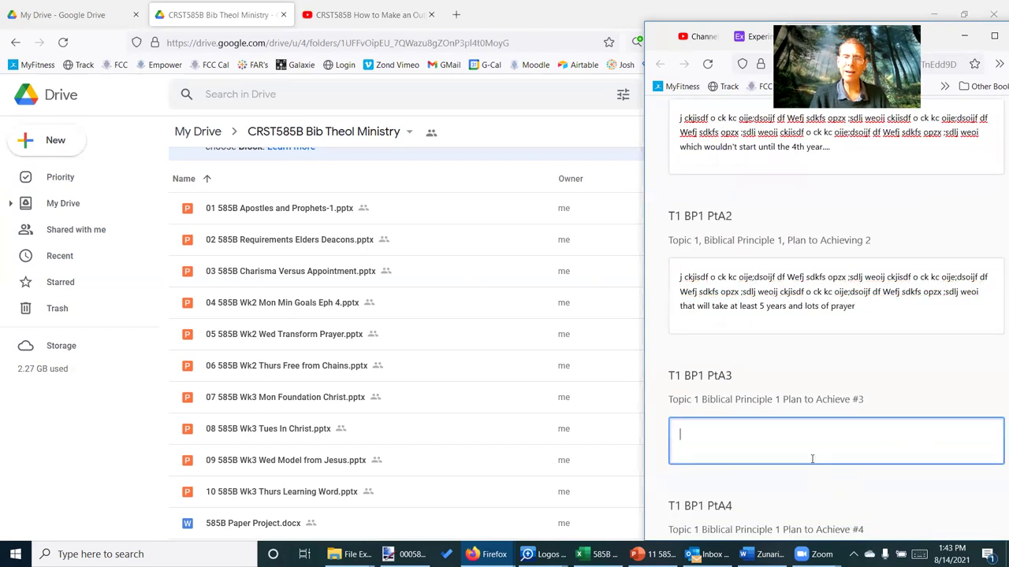
text(safiej)
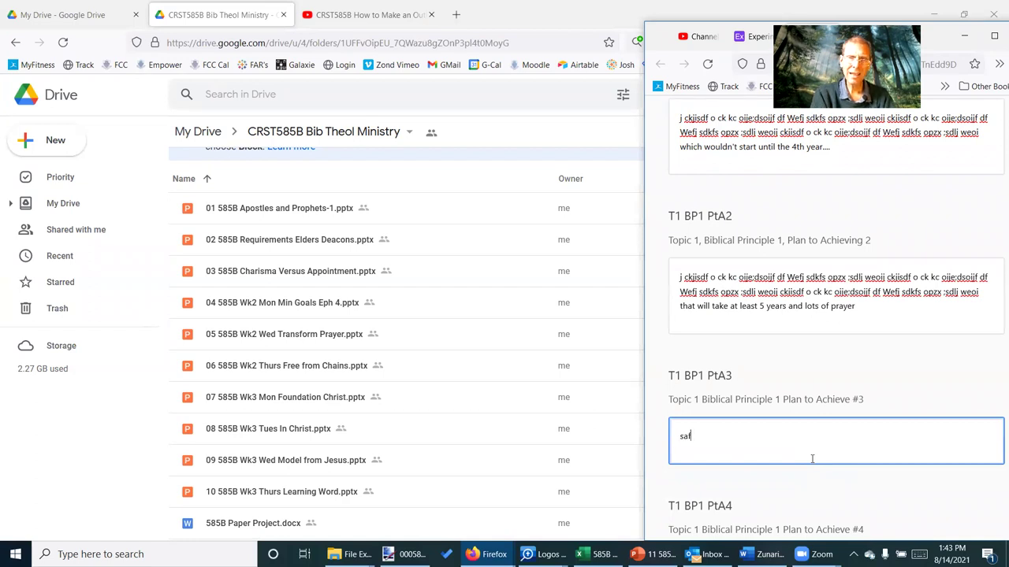
text(j ckjisdf o ck kc oije;dsoijf df Wefj sdkfs opzx ;sdlj weoij ckjisdf o ck kc oije;dsoijf df Wefj sdkfs opzx ;sdlj weoij ckjisdf o ck kc oije;dsoijf df Wefj sdkfs opzx ;sdlj weoi)
text(iwer)
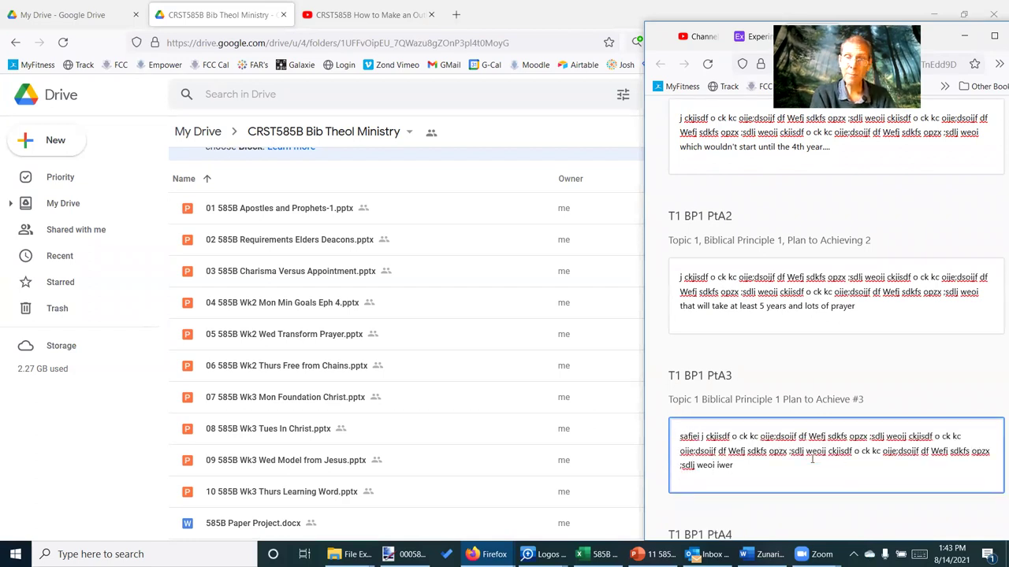
text( sweroijf)
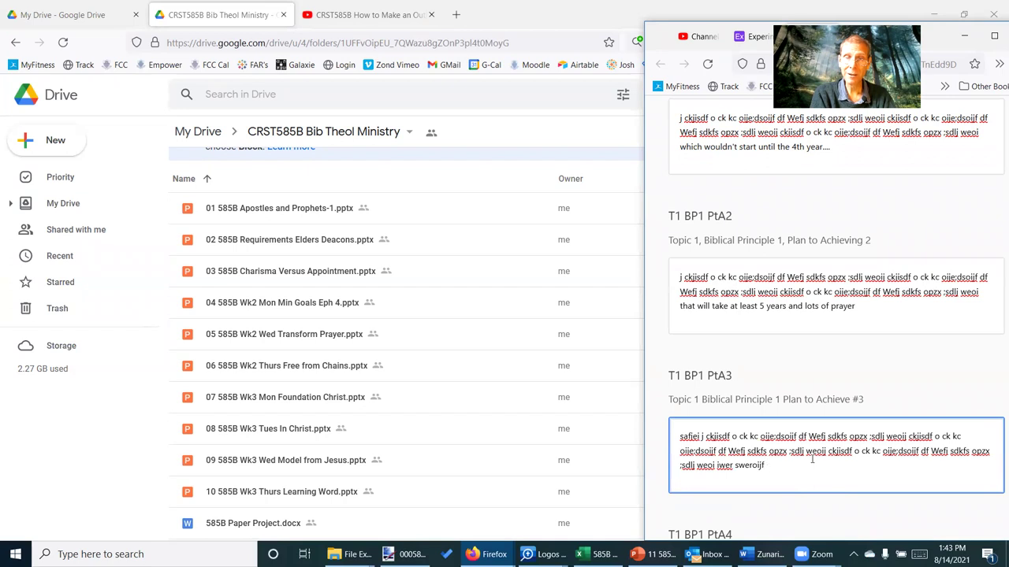
text( eidk t)
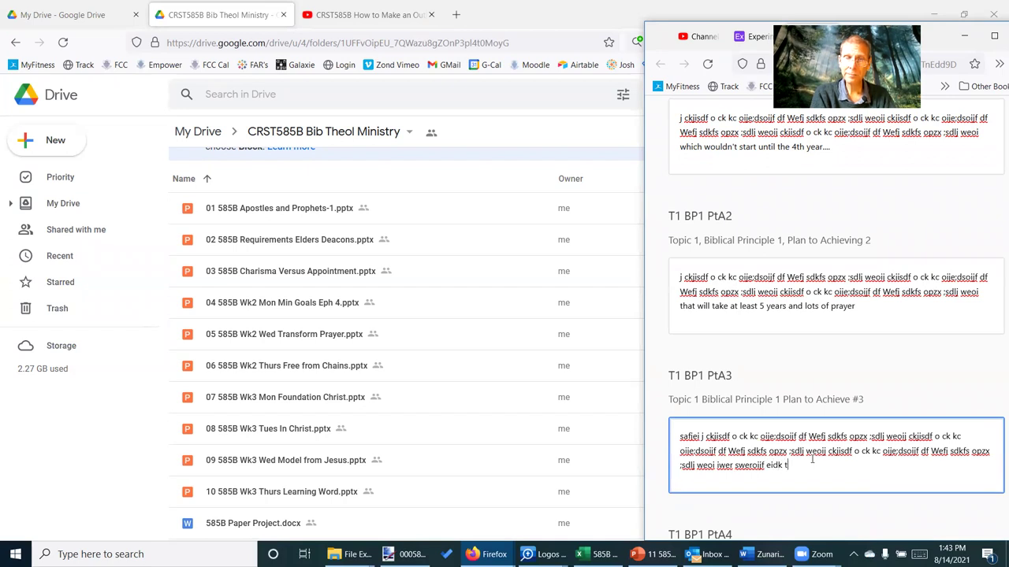
text(his would take the whole)
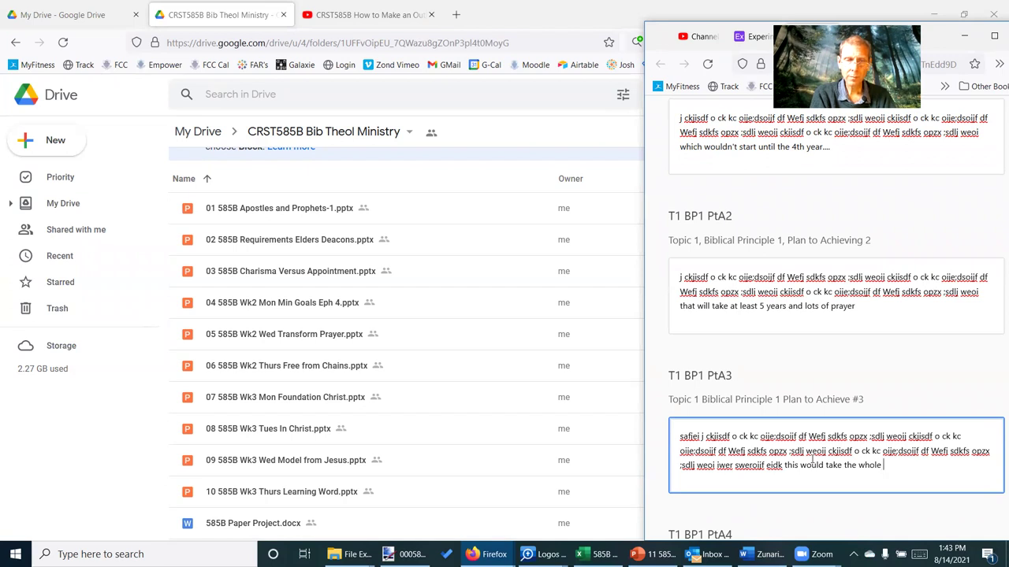
text( 10 years)
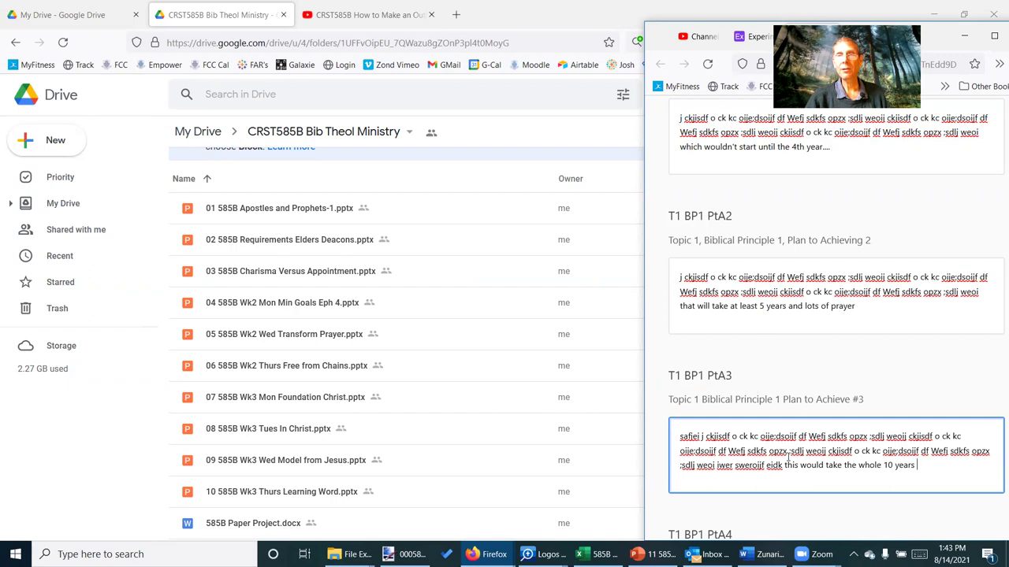
Check the three PtA answers, select the empty T1 BP2 (written out) box, and bring up the window switcher
scroll(847, 430, up, 5)
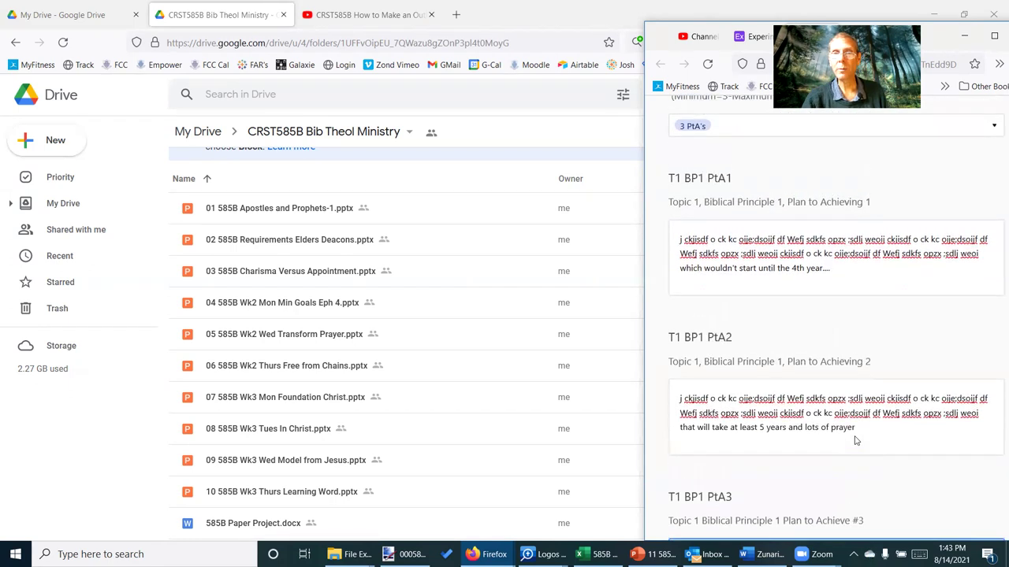
scroll(856, 435, up, 1)
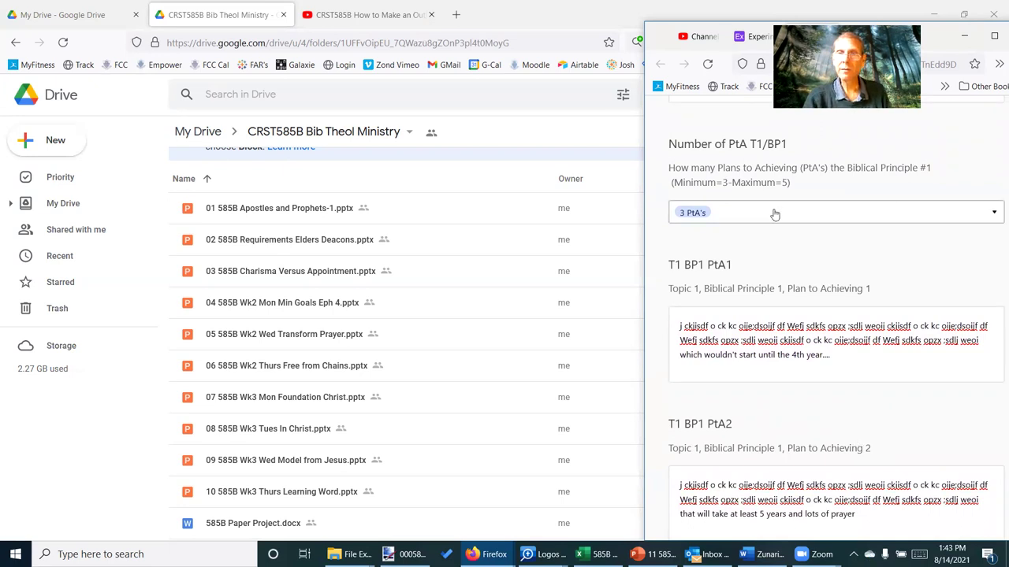
scroll(780, 236, down, 4)
scroll(782, 245, down, 6)
scroll(784, 270, down, 5)
scroll(784, 280, down, 3)
click(764, 307)
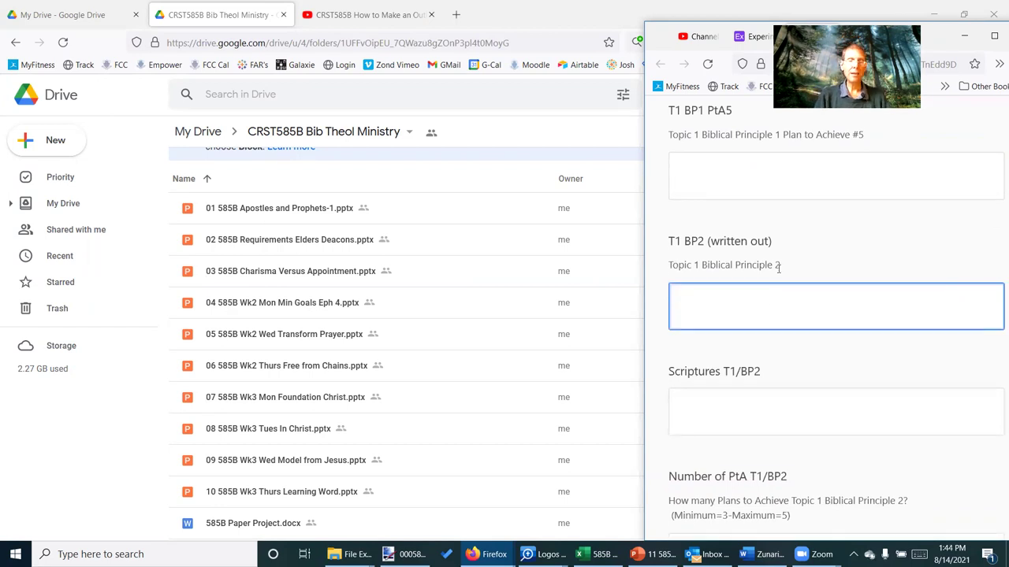
key(alt+Tab)
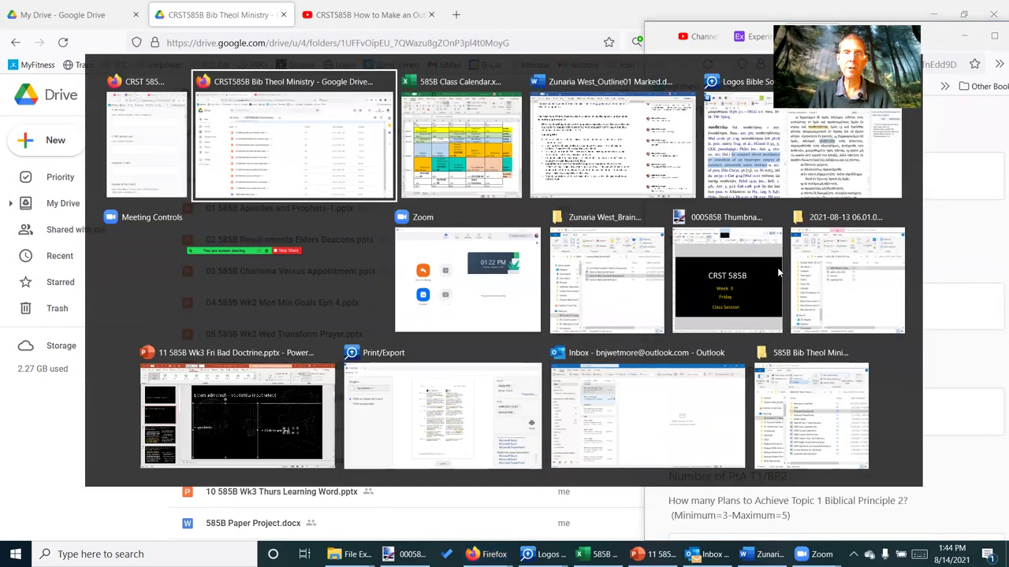
Switch to the 585B class calendar and read the Week 1 topics in cells B3, G3 and I3
key(alt+Tab)
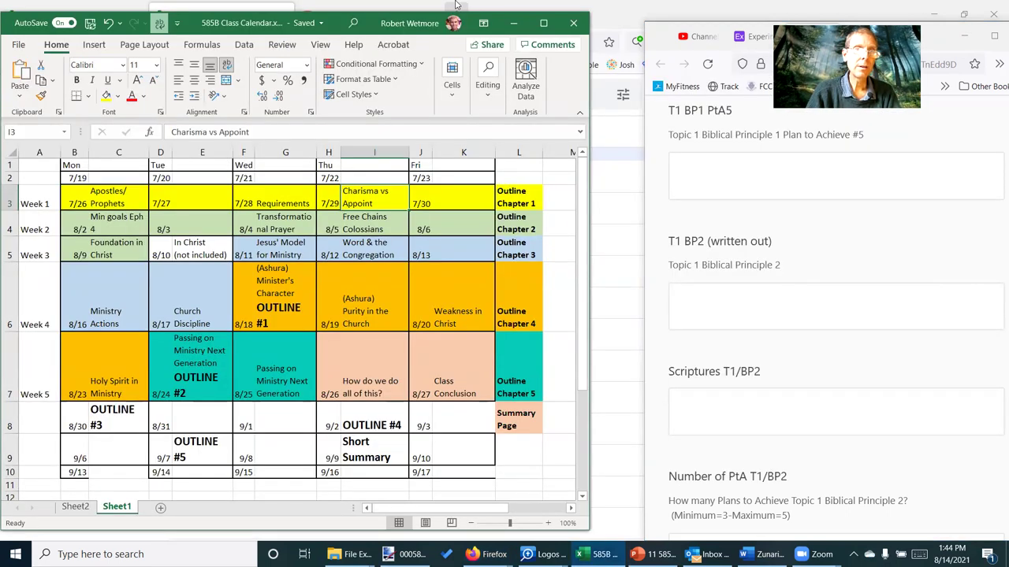
click(98, 198)
click(297, 205)
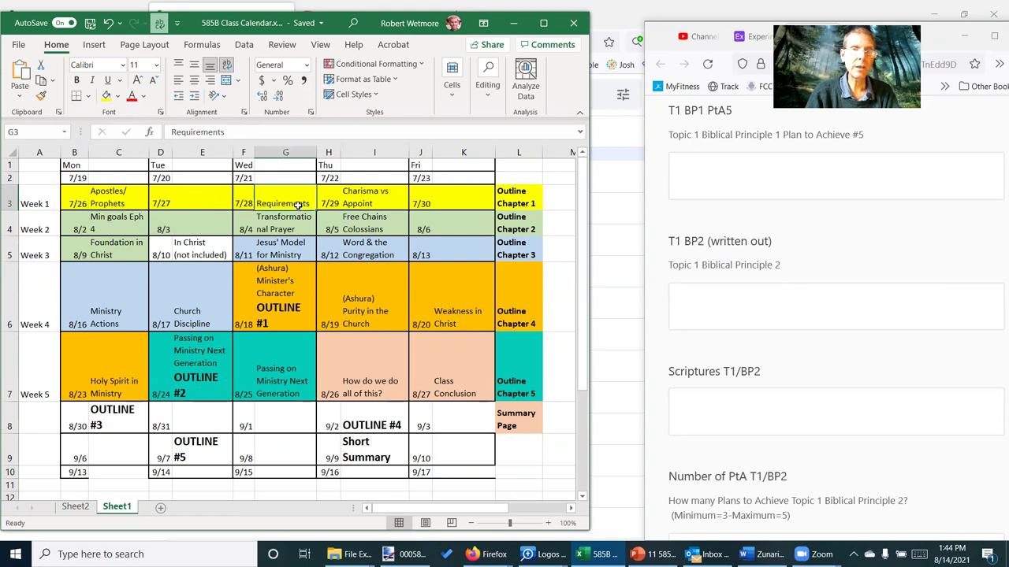
click(391, 190)
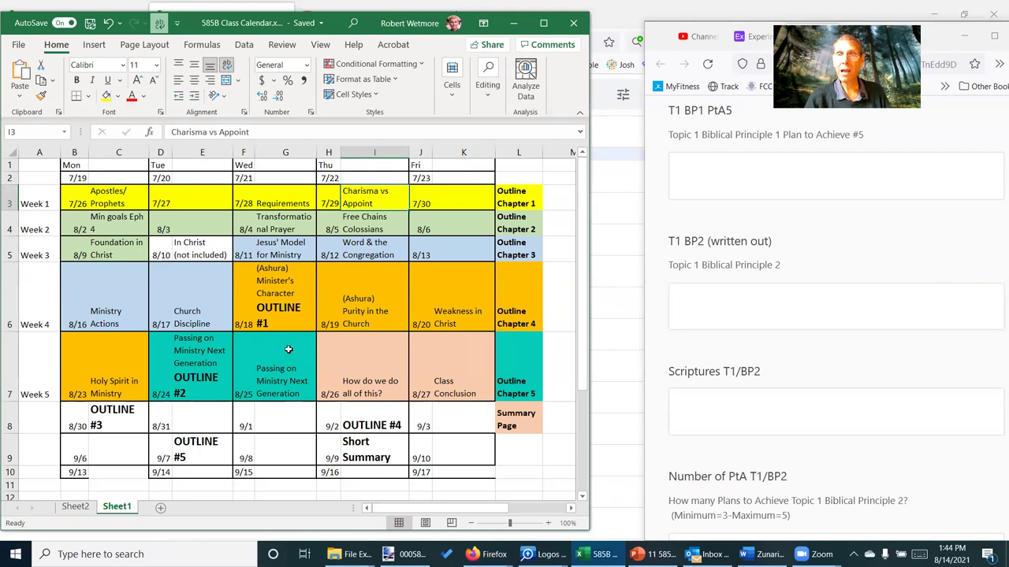
scroll(327, 494, down, 2)
scroll(339, 493, down, 1)
scroll(838, 282, down, 3)
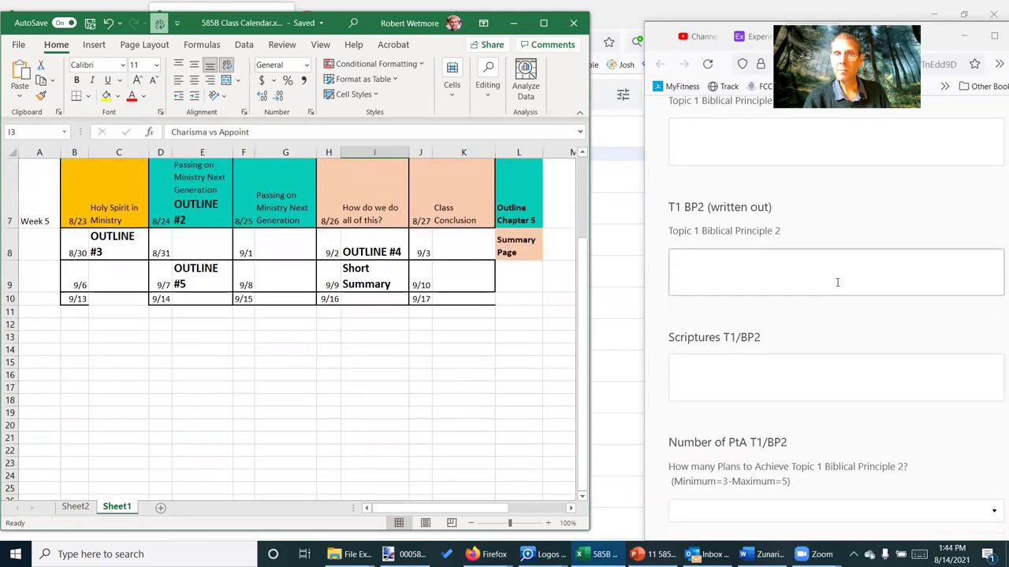
scroll(923, 197, down, 6)
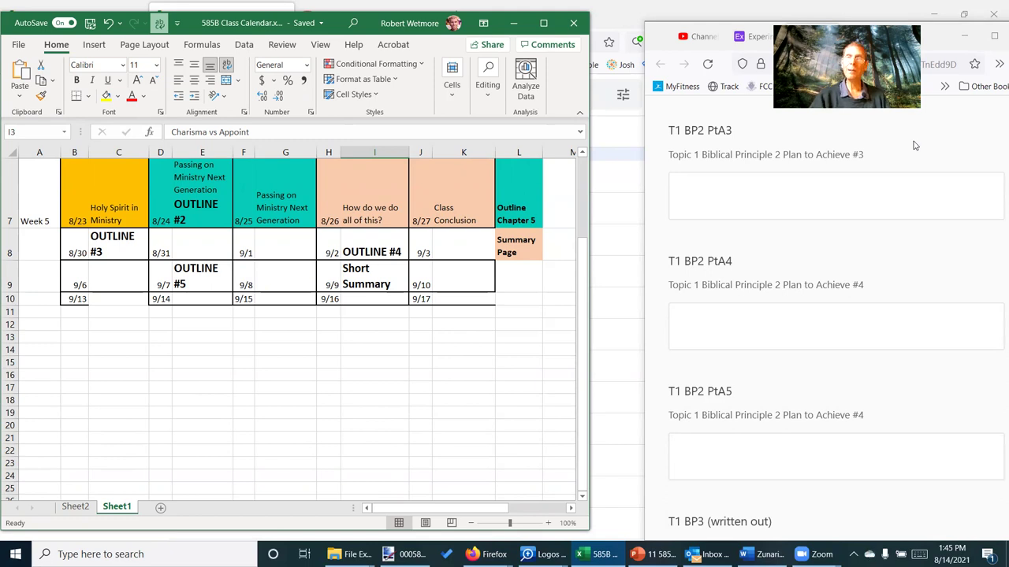
click(889, 338)
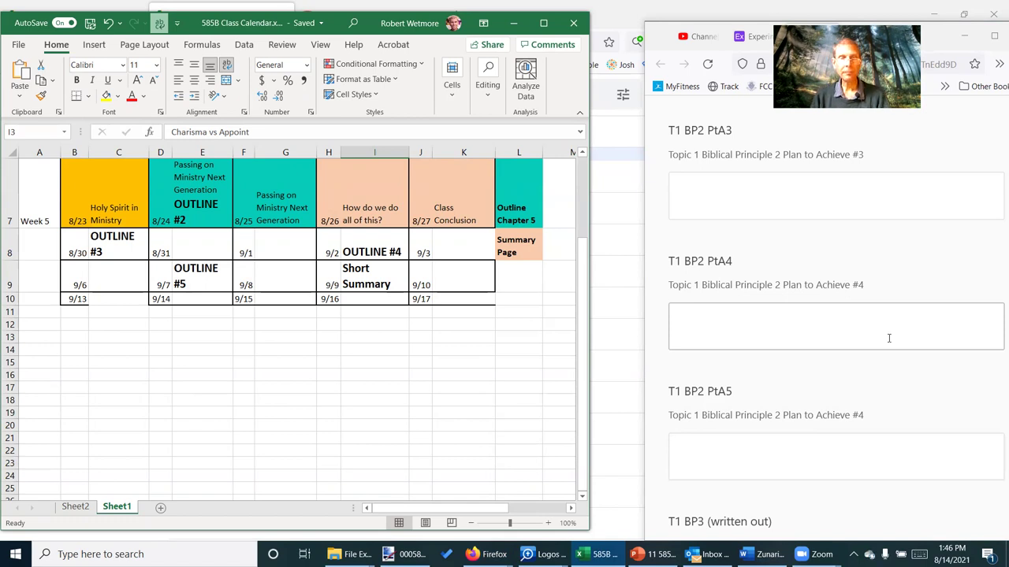
key(alt+Tab)
key(alt+Tab)
key(alt+Tab)
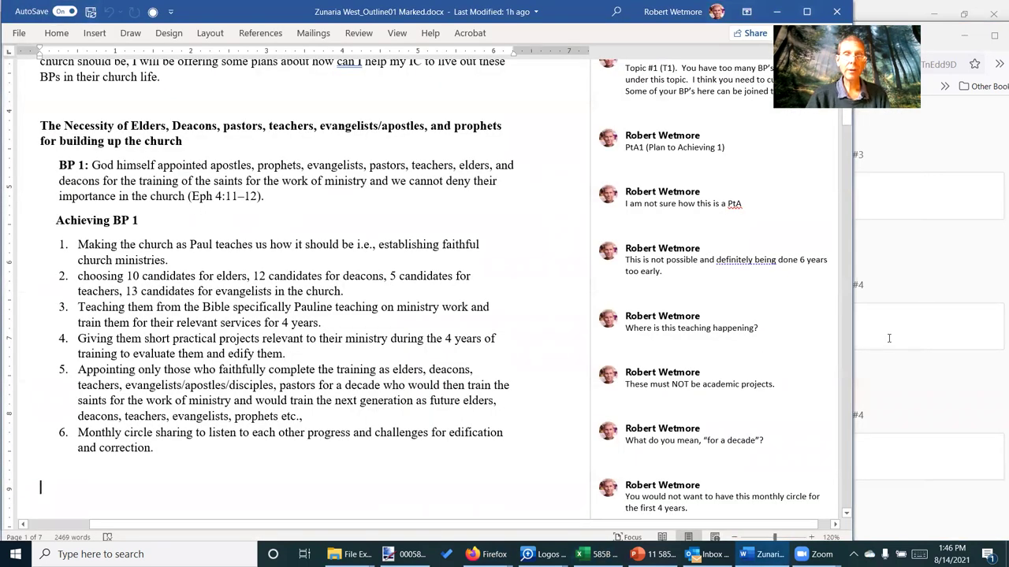
Read the BP 1 comments on the candidate-choosing plan and academic projects
click(712, 253)
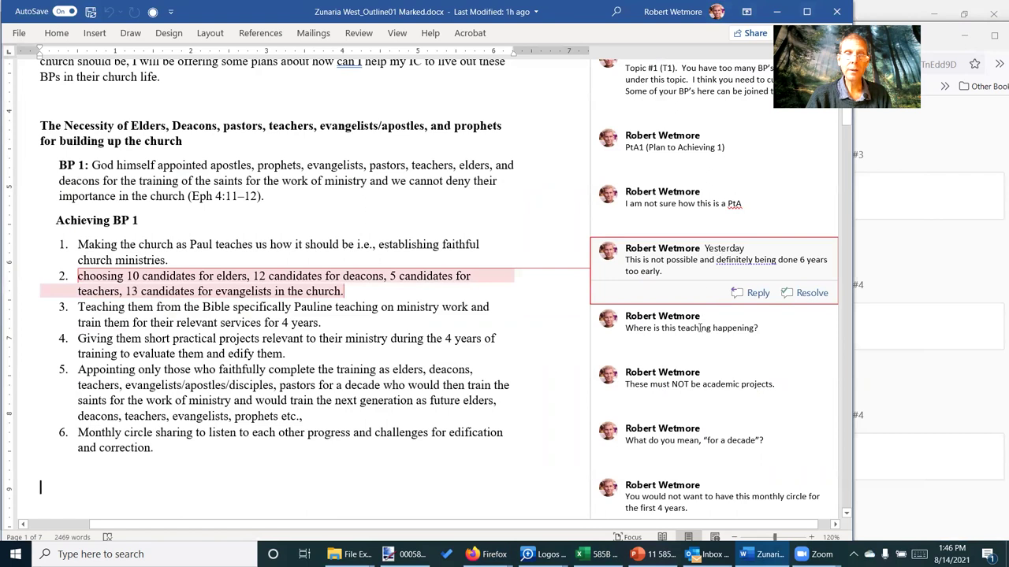
click(690, 390)
click(236, 487)
scroll(394, 347, down, 2)
scroll(394, 347, down, 6)
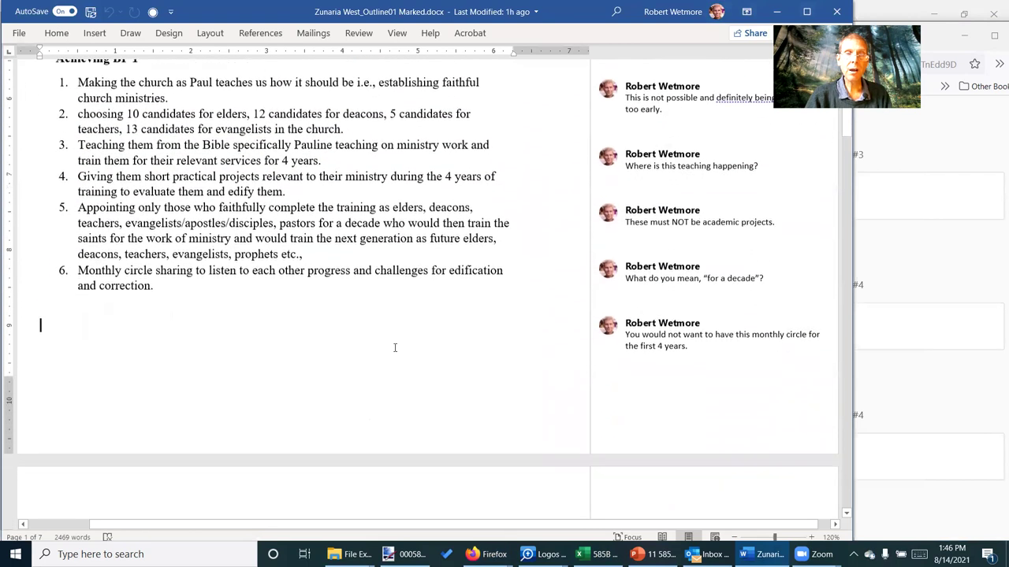
scroll(395, 347, down, 3)
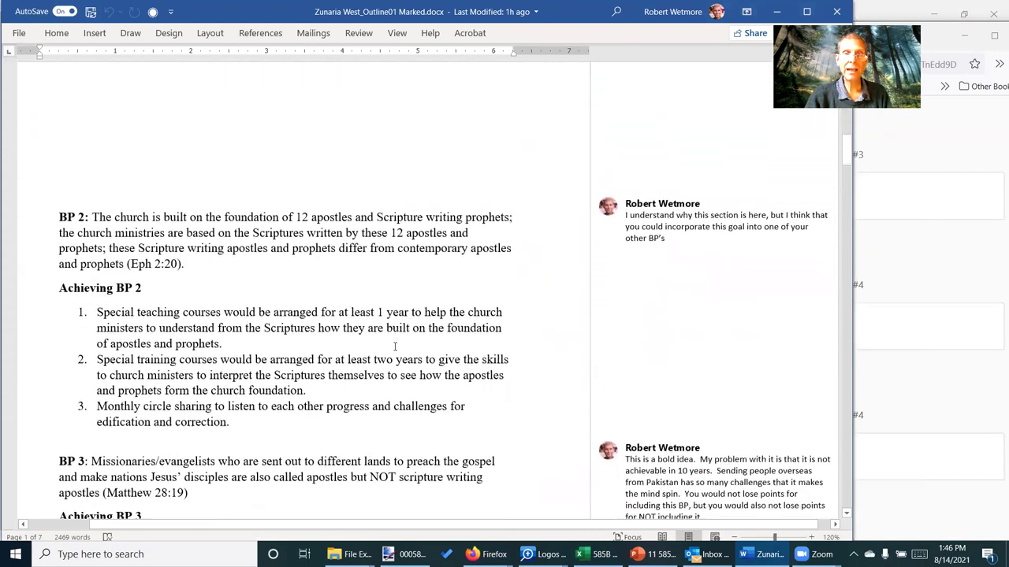
Read the instructor comments on BP 2 through BP 5, ending at 'This must be watched by elders'
click(683, 202)
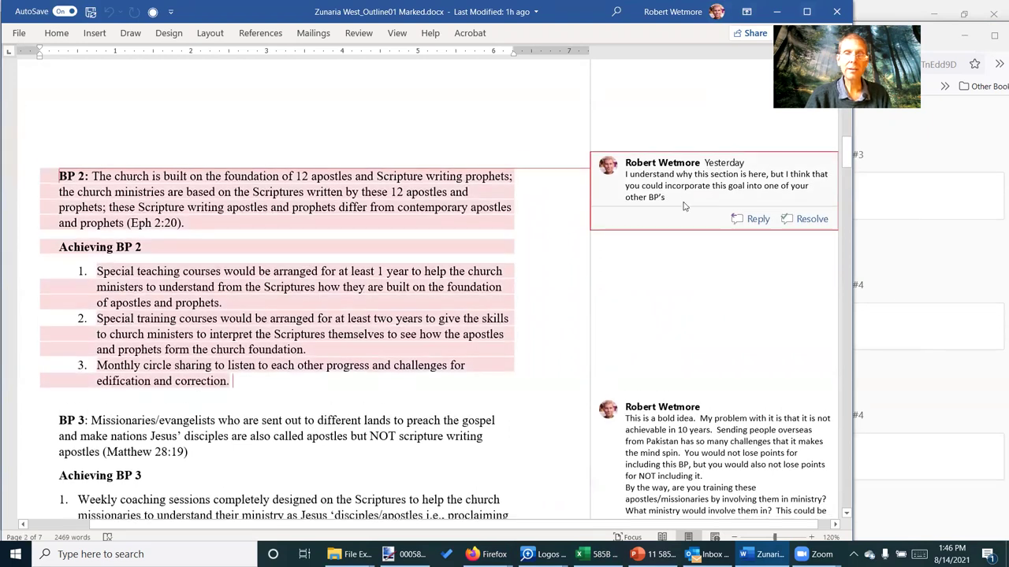
scroll(700, 344, down, 2)
click(700, 344)
scroll(700, 345, down, 5)
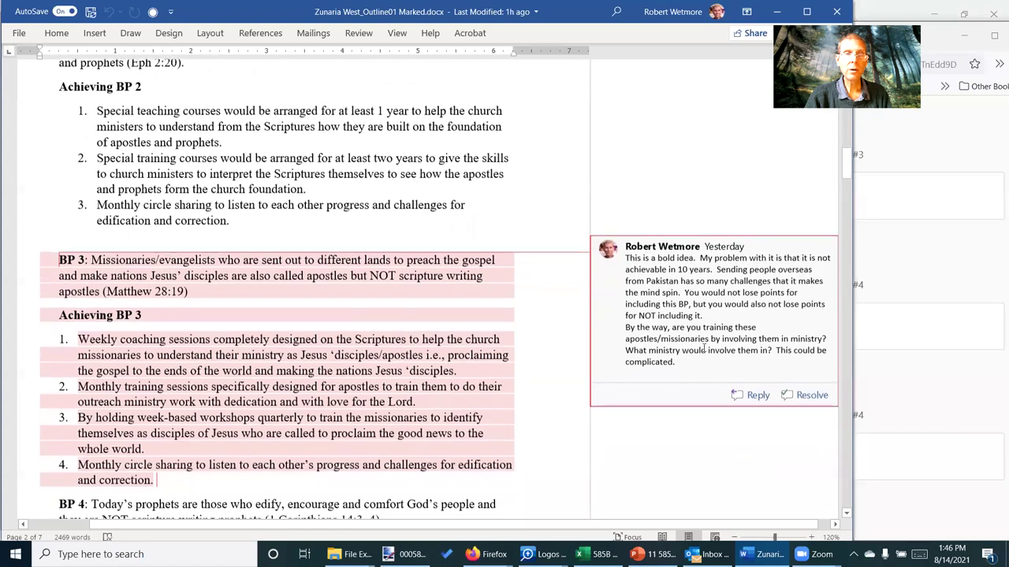
click(697, 380)
scroll(697, 380, down, 6)
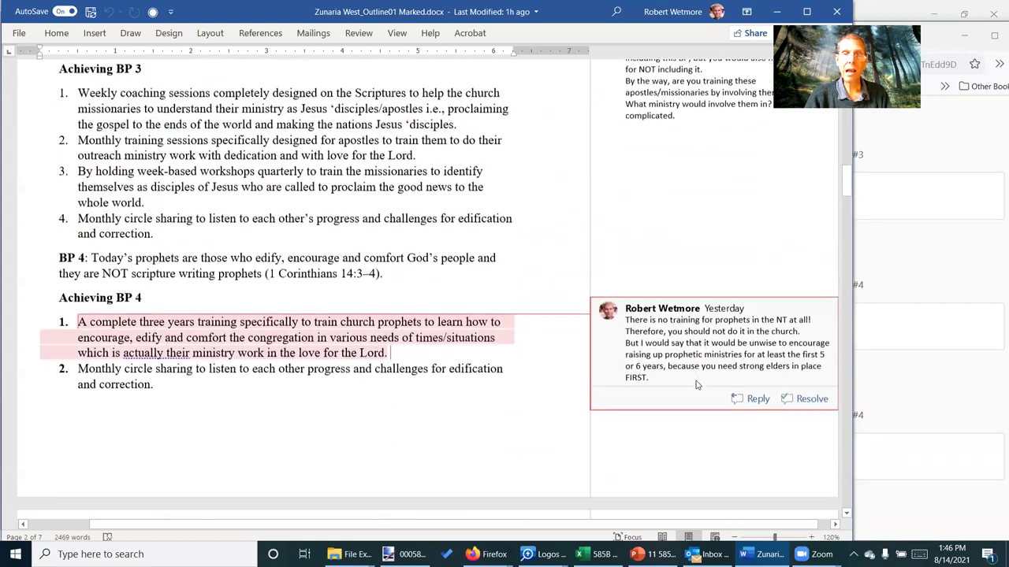
click(694, 380)
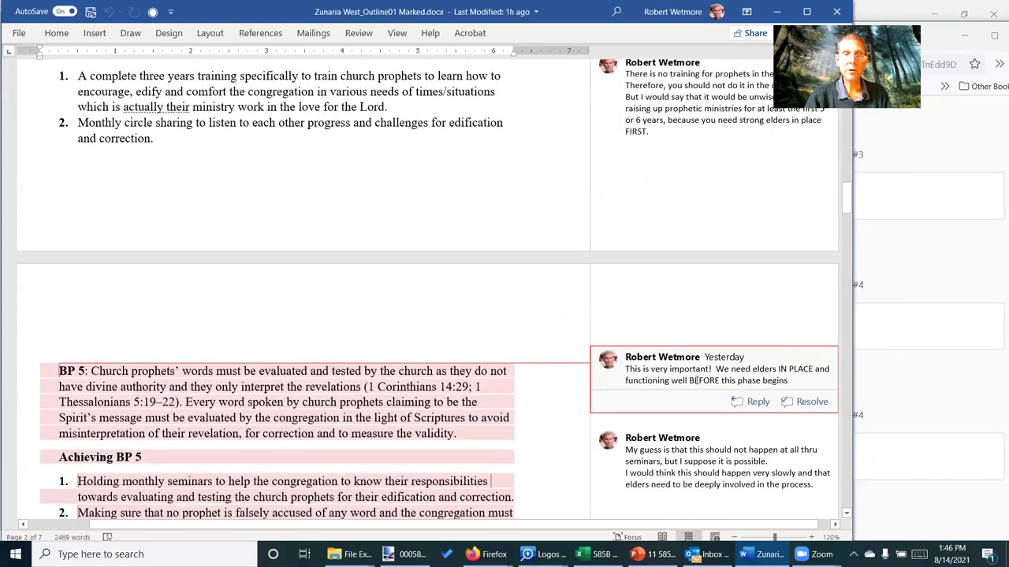
scroll(684, 402, down, 2)
click(684, 403)
click(683, 408)
scroll(683, 407, down, 1)
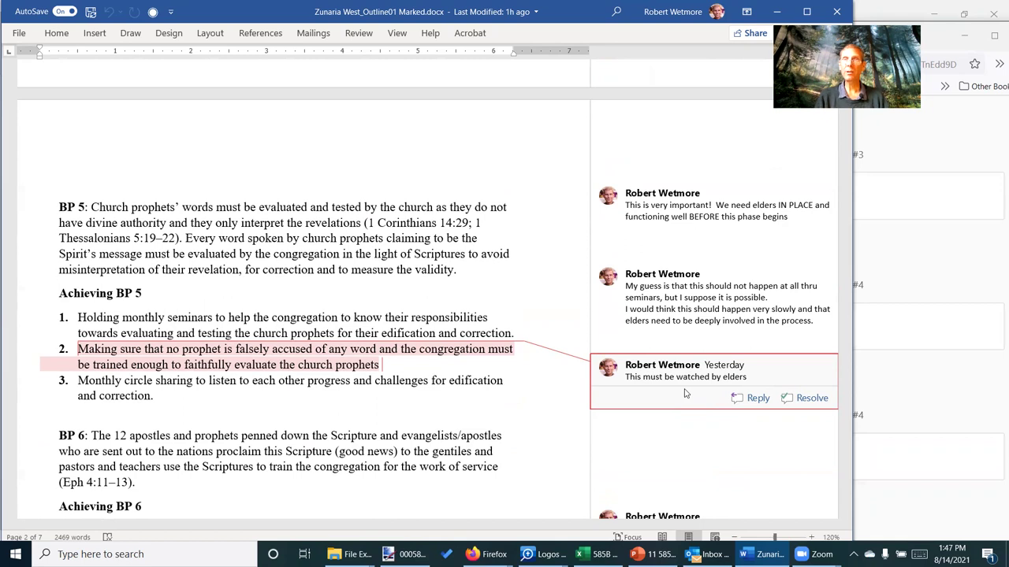
Dismiss the active comment and switch back to the Airtable form
click(477, 316)
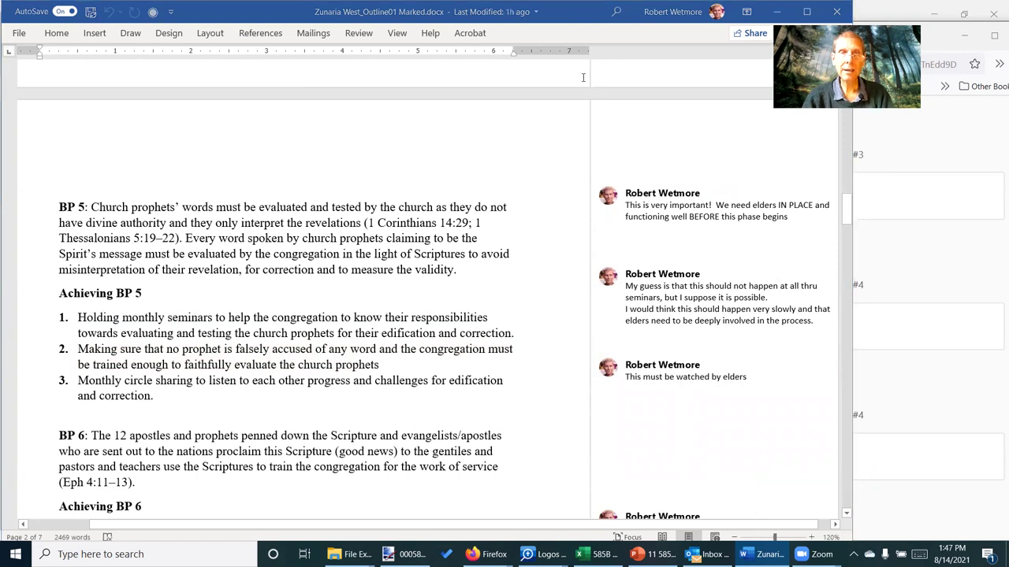
key(alt+Tab)
key(Tab)
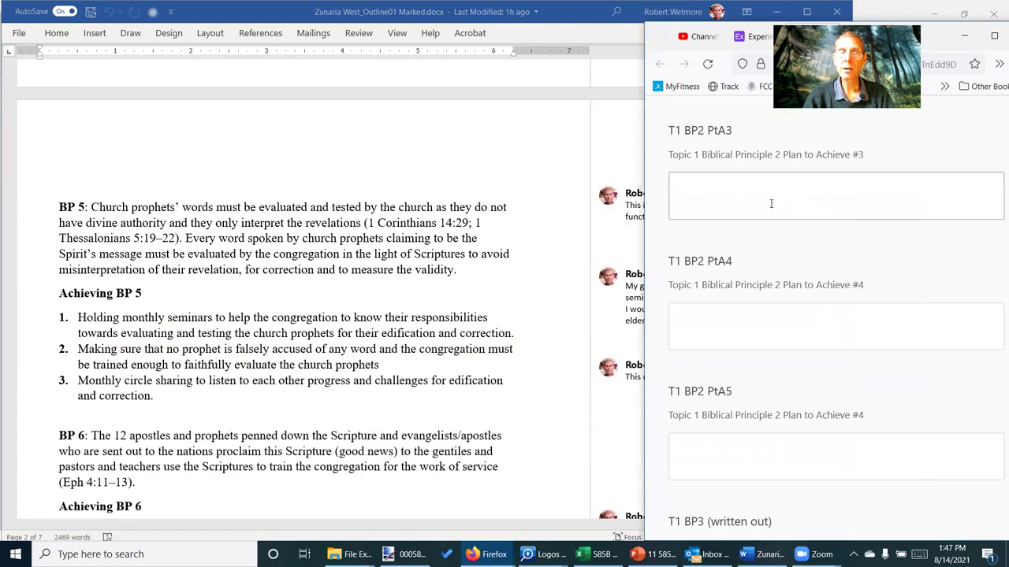
scroll(765, 209, down, 1)
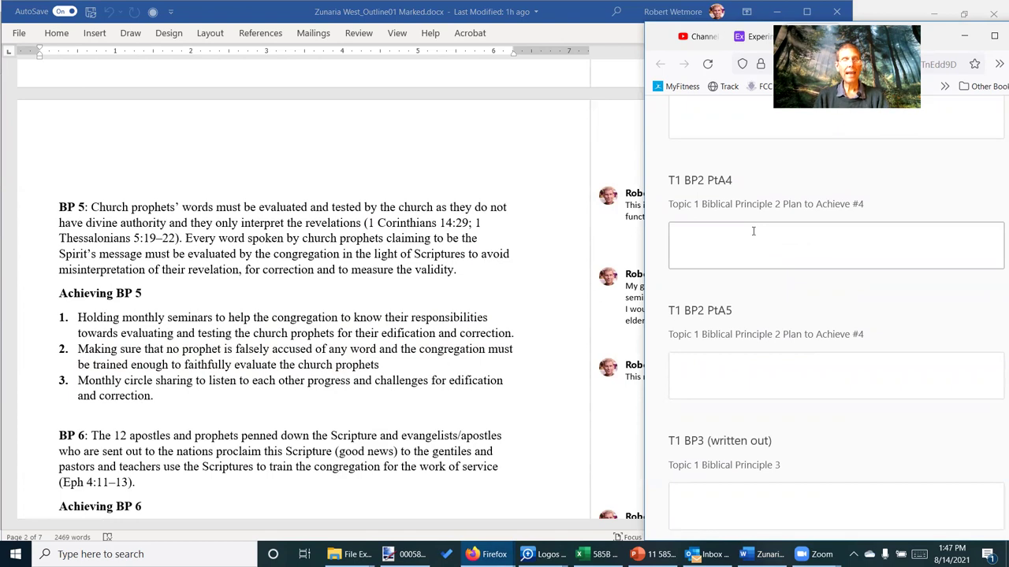
Bring the 585B Class Calendar forward, scrolled up to row 1 showing Weeks 1 through 5
key(alt+Tab)
key(alt+Tab)
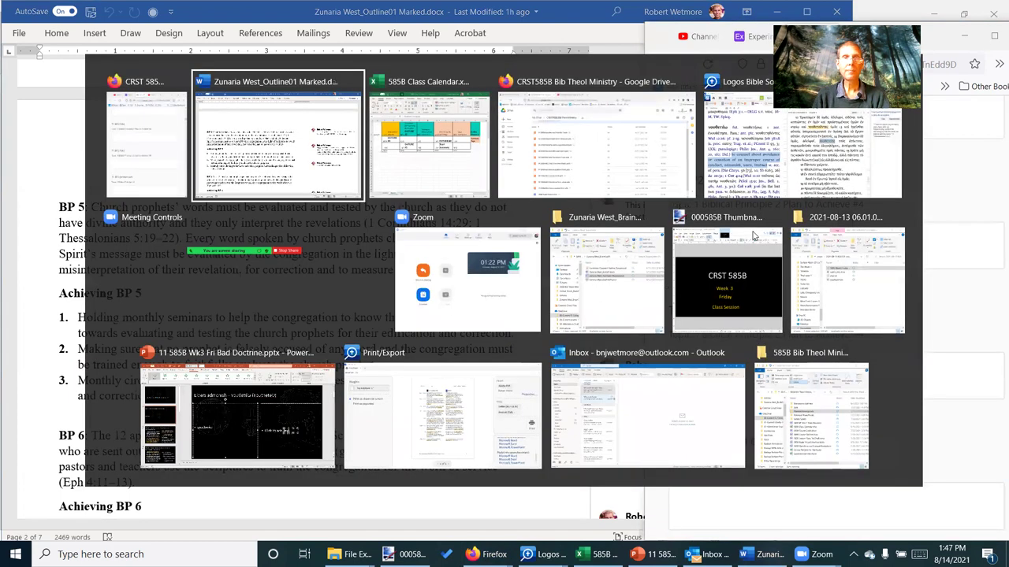
scroll(752, 231, up, 1)
scroll(331, 407, up, 1)
scroll(307, 412, up, 1)
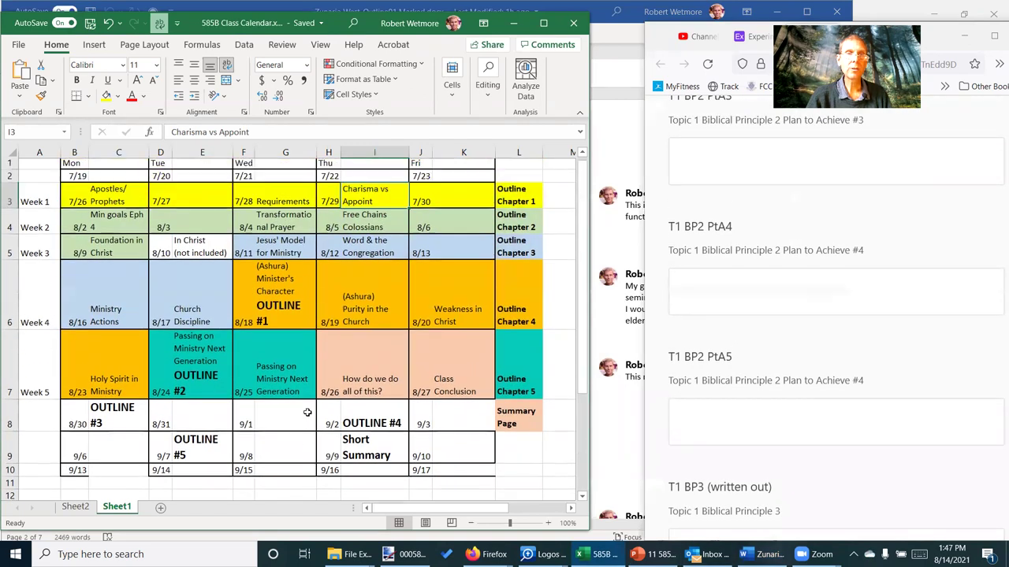